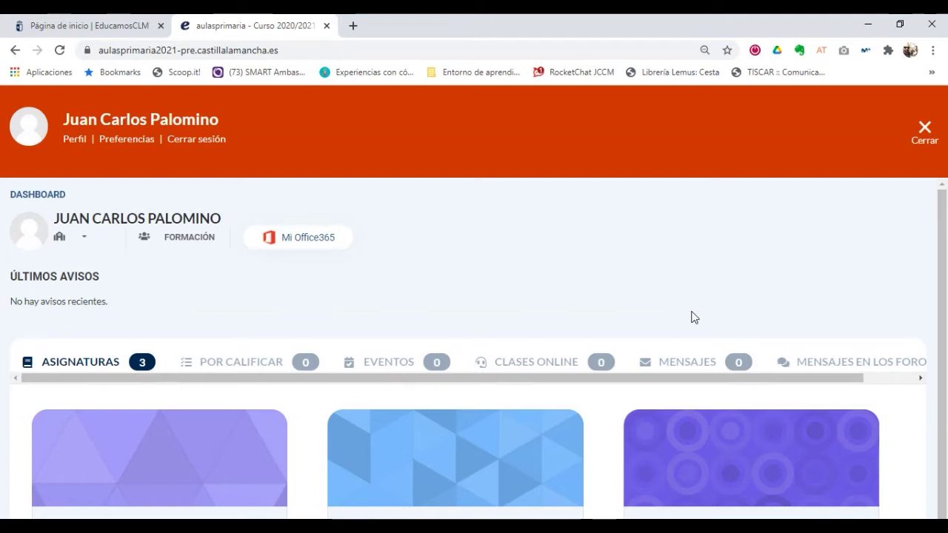
Examine the dashboard, including the school selector, the activity sections and the course cards under Asignaturas.
{"action": "scroll", "coordinate": [593, 351], "scroll_direction": "down", "scroll_amount": 1}
{"action": "scroll", "coordinate": [594, 351], "scroll_direction": "up", "scroll_amount": 1}
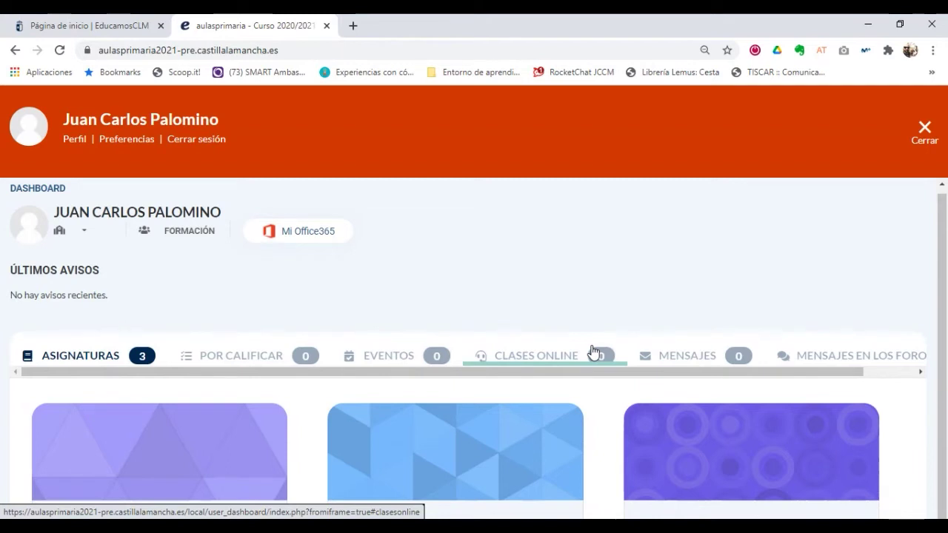
{"action": "scroll", "coordinate": [593, 351], "scroll_direction": "up", "scroll_amount": 1}
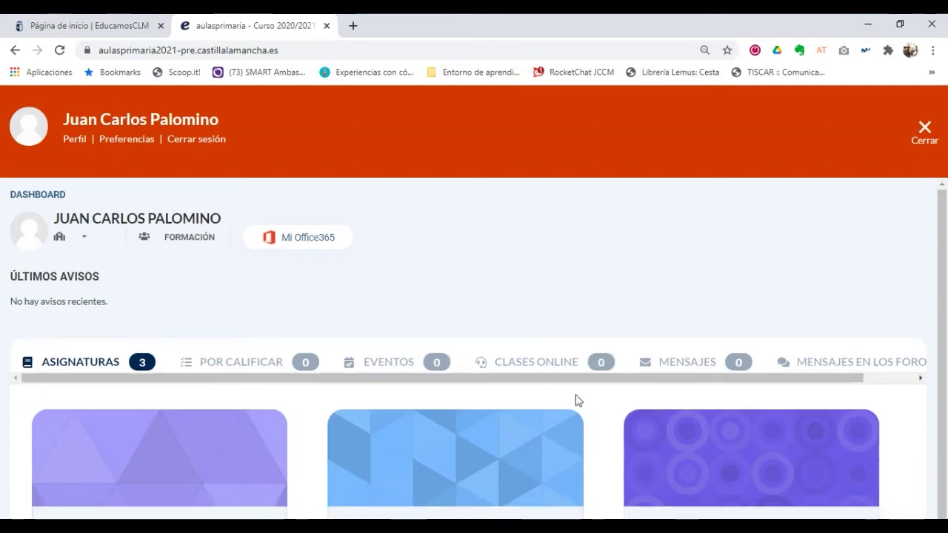
{"action": "left_click", "coordinate": [91, 240]}
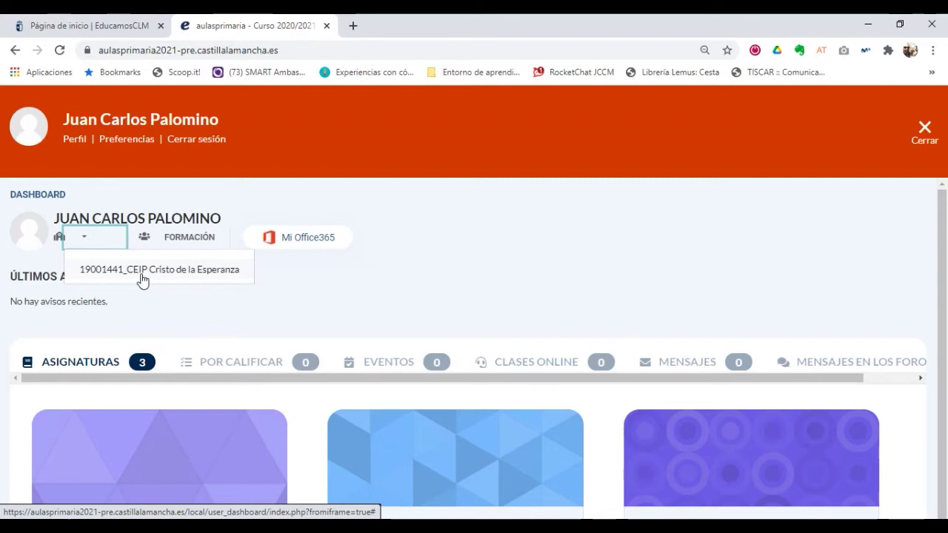
{"action": "left_click", "coordinate": [389, 300]}
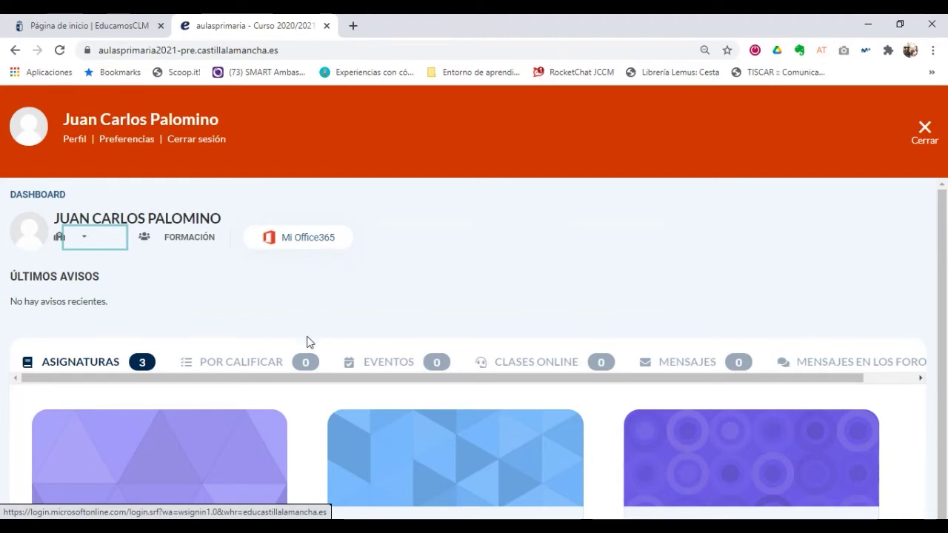
{"action": "scroll", "coordinate": [306, 338], "scroll_direction": "down", "scroll_amount": 2}
{"action": "scroll", "coordinate": [307, 340], "scroll_direction": "up", "scroll_amount": 1}
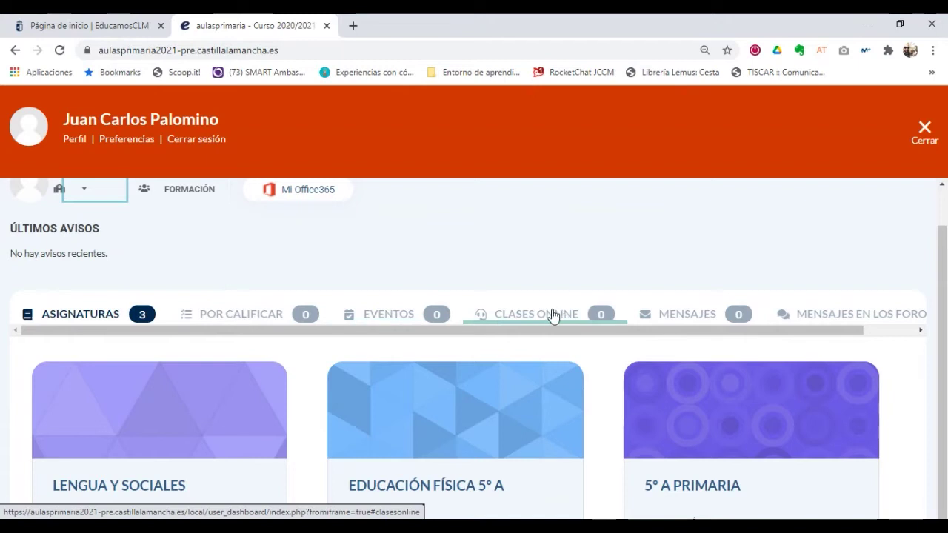
{"action": "scroll", "coordinate": [437, 326], "scroll_direction": "down", "scroll_amount": 1}
{"action": "scroll", "coordinate": [438, 325], "scroll_direction": "up", "scroll_amount": 2}
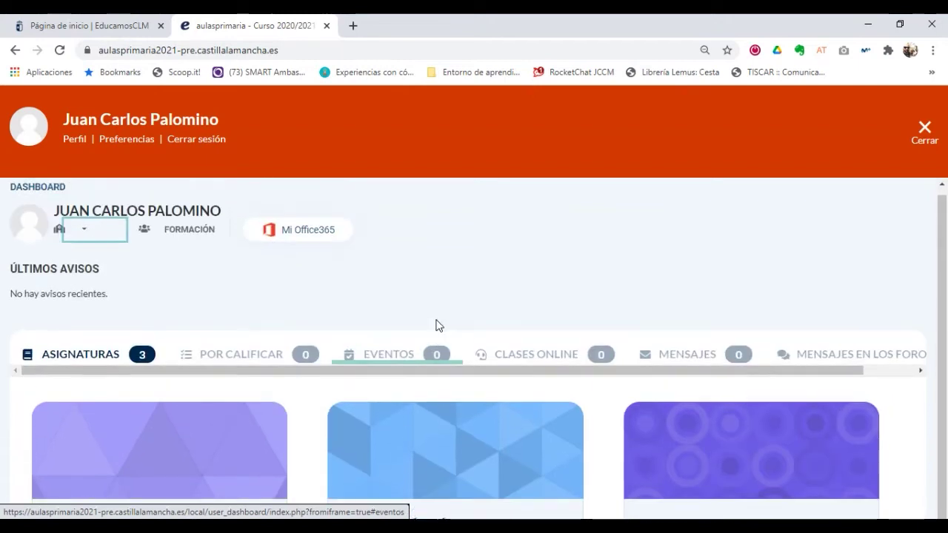
{"action": "scroll", "coordinate": [438, 325], "scroll_direction": "down", "scroll_amount": 2}
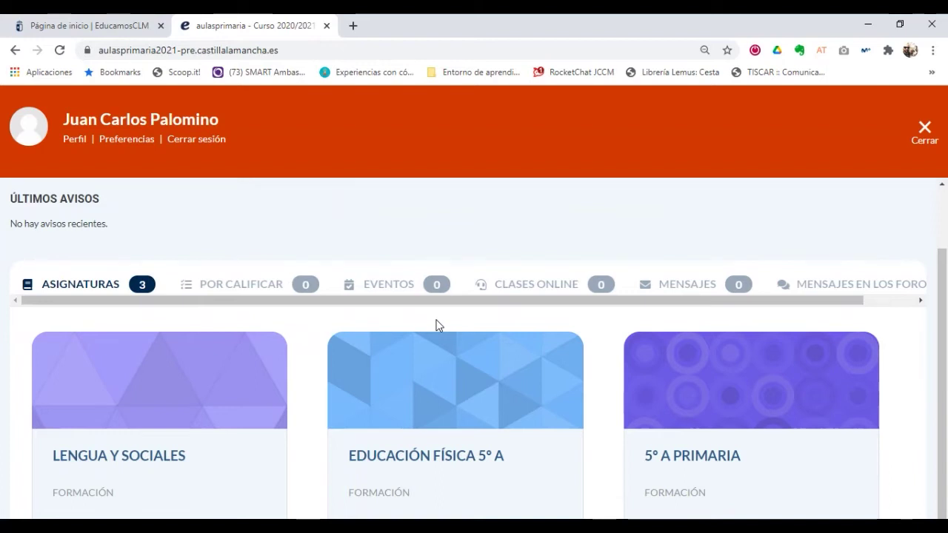
{"action": "scroll", "coordinate": [437, 324], "scroll_direction": "down", "scroll_amount": 1}
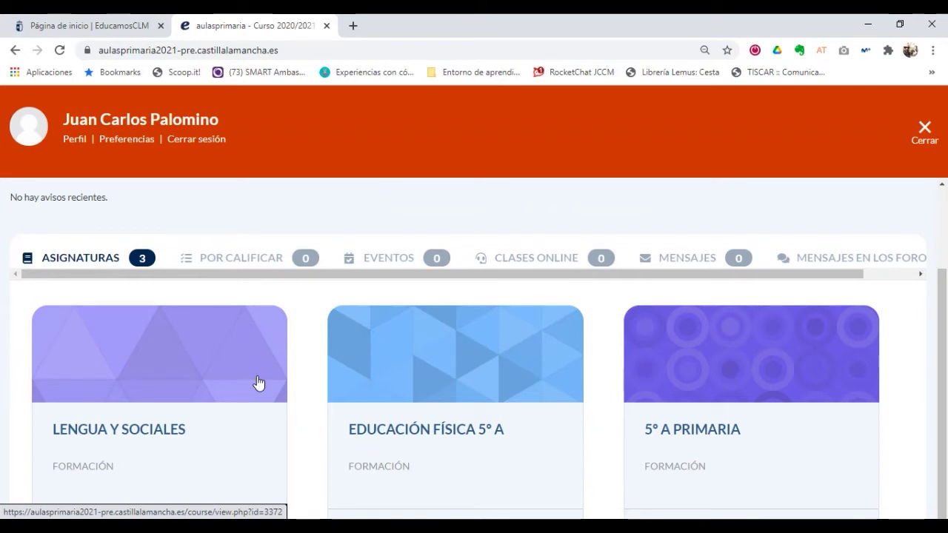
Open the Por calificar section and review the listed activities with their submissions and pending corrections.
{"action": "left_click", "coordinate": [249, 257]}
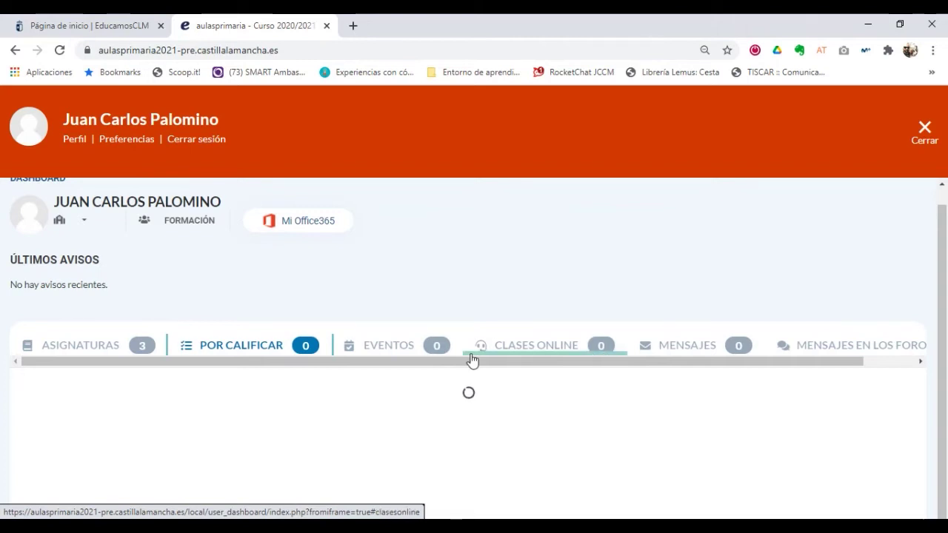
{"action": "scroll", "coordinate": [473, 360], "scroll_direction": "down", "scroll_amount": 1}
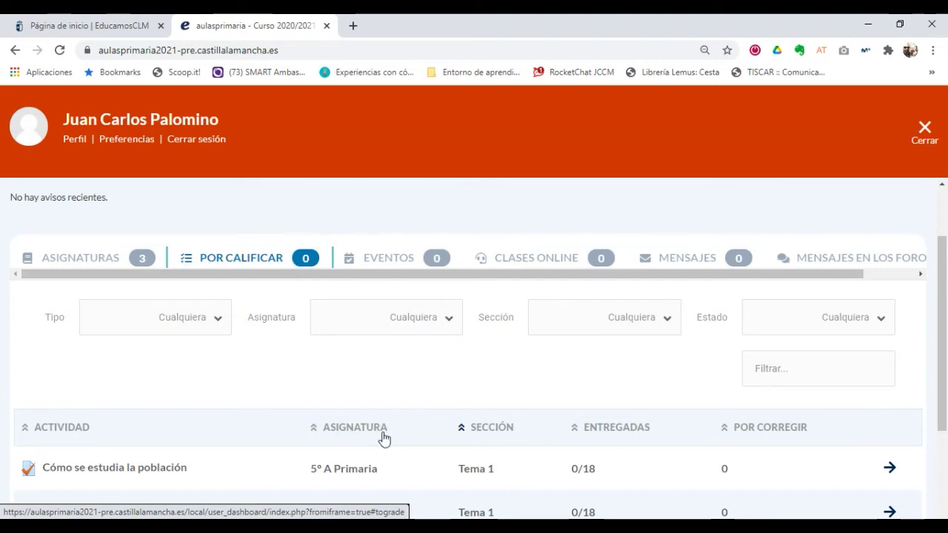
{"action": "scroll", "coordinate": [384, 438], "scroll_direction": "down", "scroll_amount": 3}
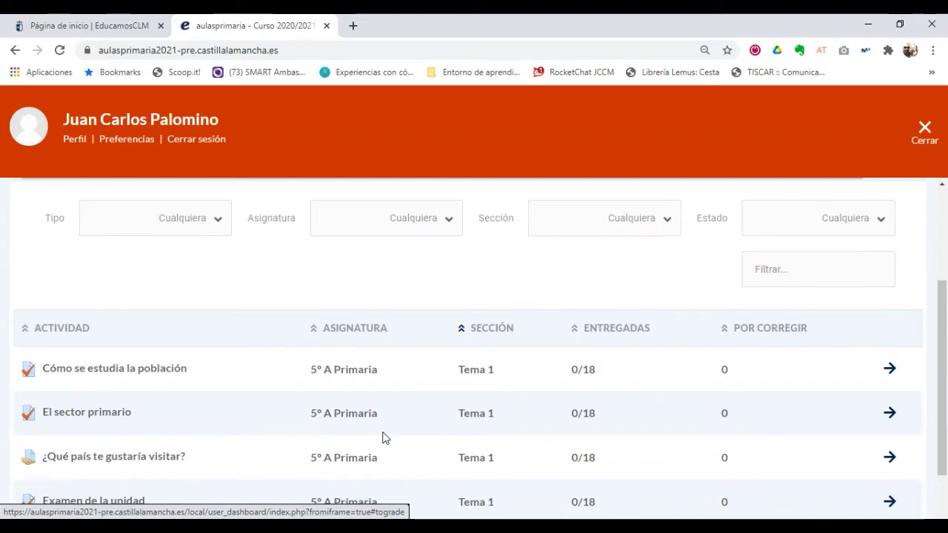
{"action": "scroll", "coordinate": [383, 438], "scroll_direction": "up", "scroll_amount": 1}
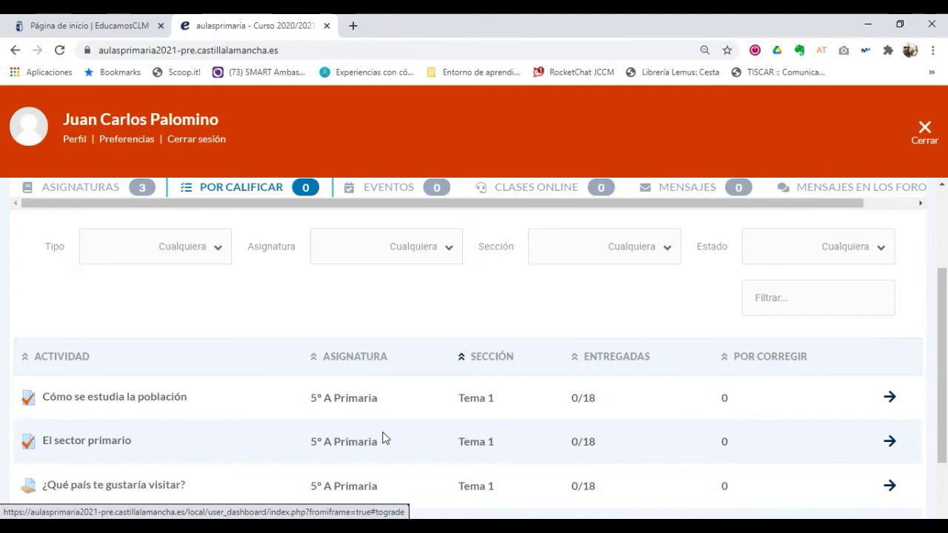
{"action": "scroll", "coordinate": [383, 438], "scroll_direction": "up", "scroll_amount": 1}
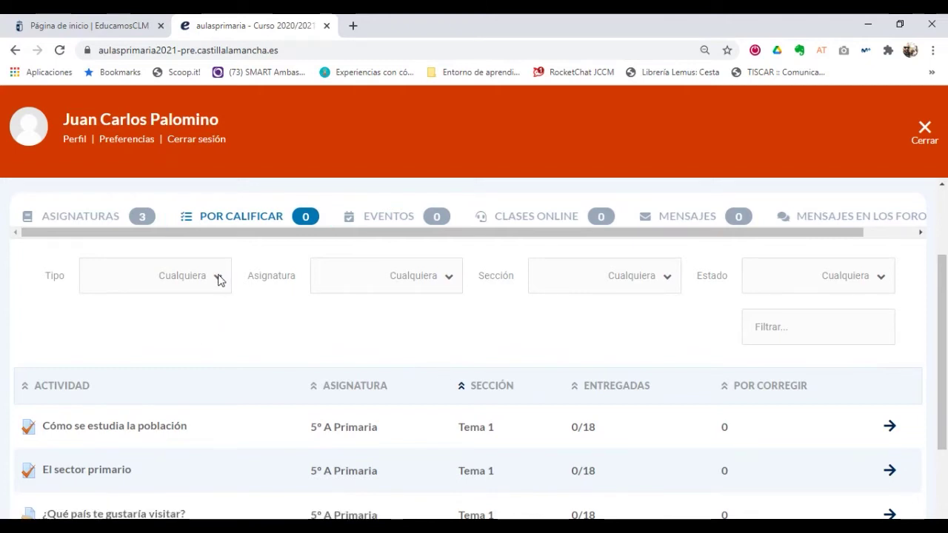
Check the Tipo filter's options and set the Asignatura filter to 5º A Primaria.
{"action": "left_click", "coordinate": [181, 281]}
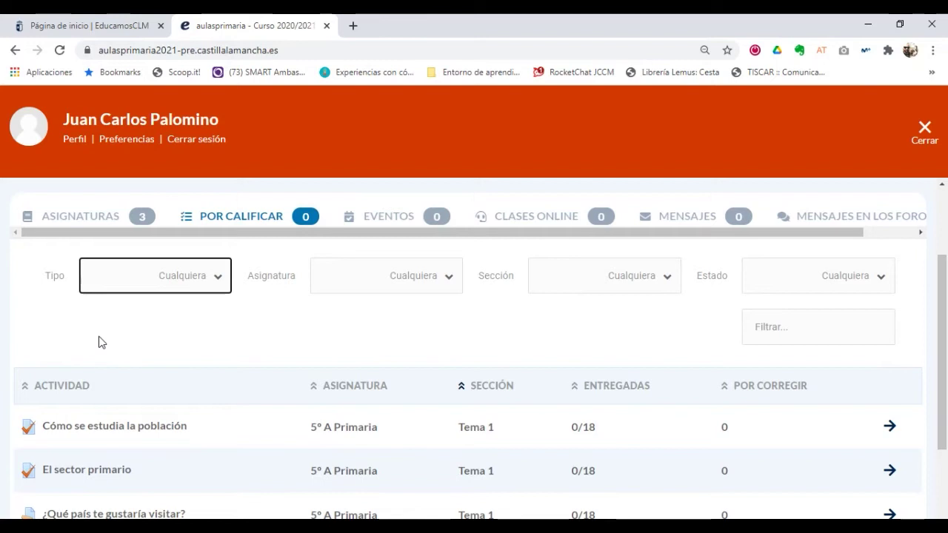
{"action": "left_click", "coordinate": [293, 325]}
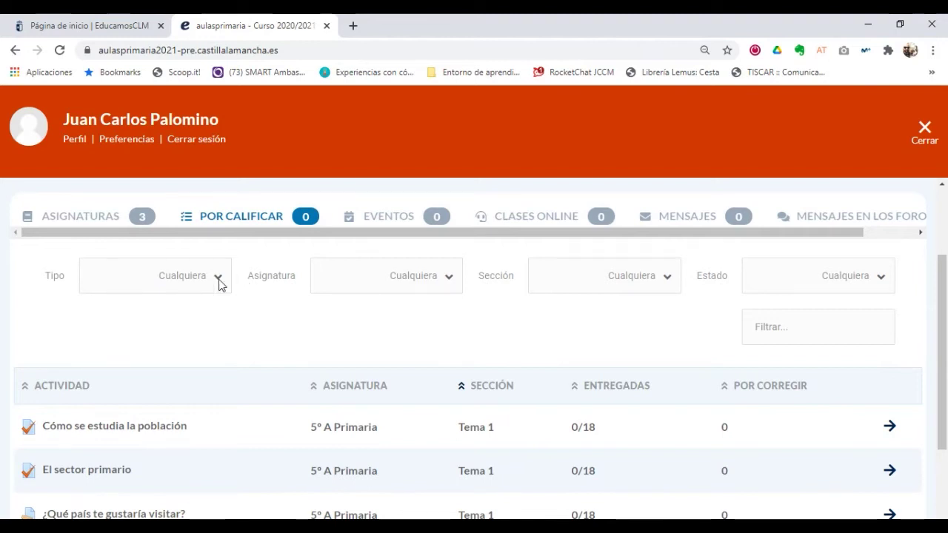
{"action": "left_click", "coordinate": [179, 282]}
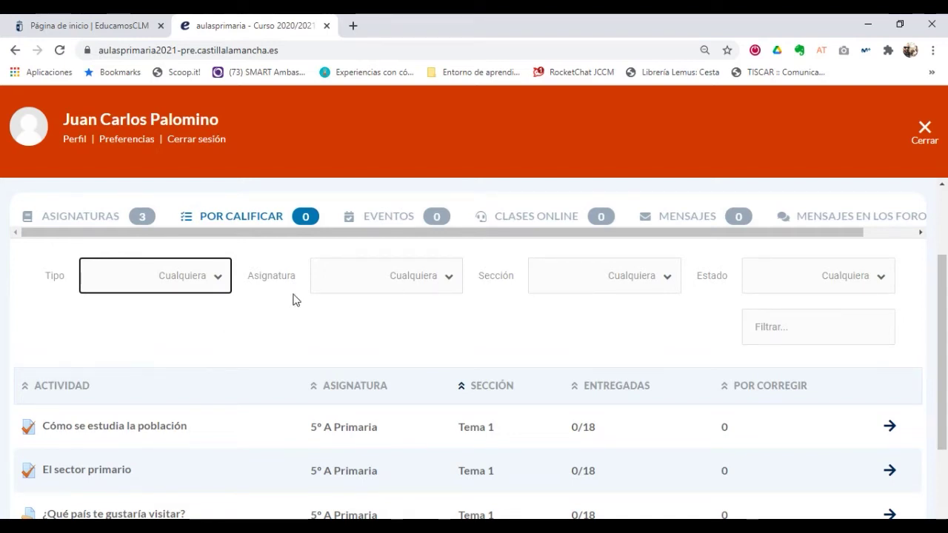
{"action": "left_click", "coordinate": [370, 280]}
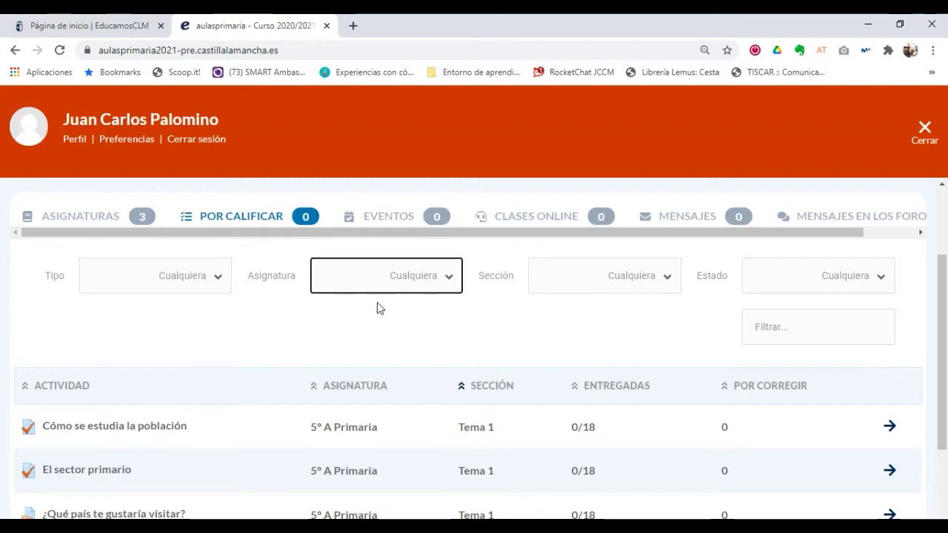
{"action": "key", "text": "Down"}
Check the Sección filter, try filtering the activities by the Corregidas status, and restore Estado to Cualquiera.
{"action": "left_click", "coordinate": [624, 281]}
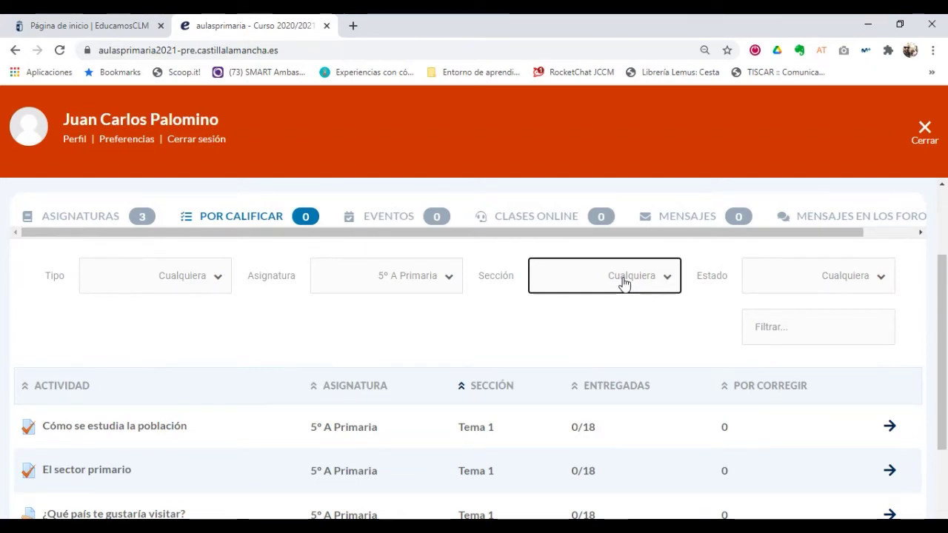
{"action": "left_click", "coordinate": [814, 279]}
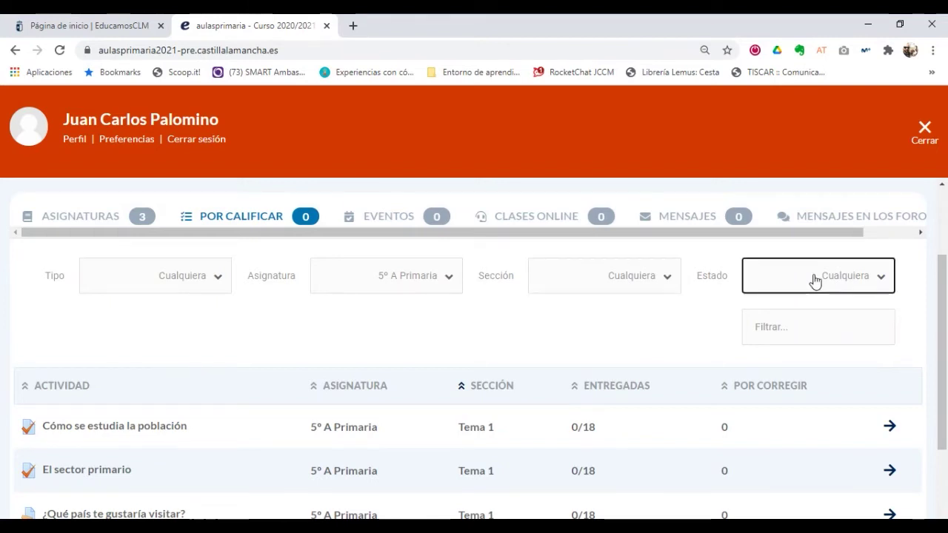
{"action": "left_click", "coordinate": [793, 323]}
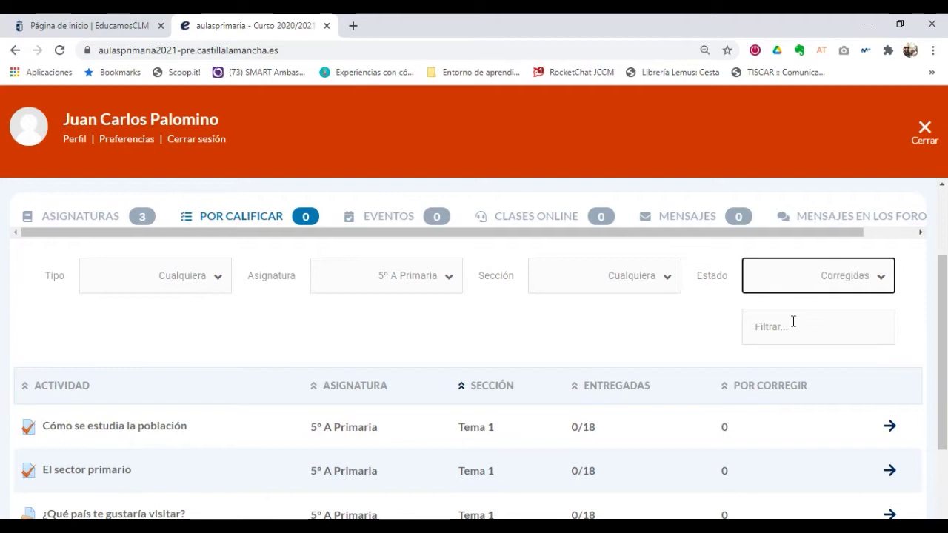
{"action": "left_click", "coordinate": [840, 282]}
{"action": "left_click", "coordinate": [796, 315]}
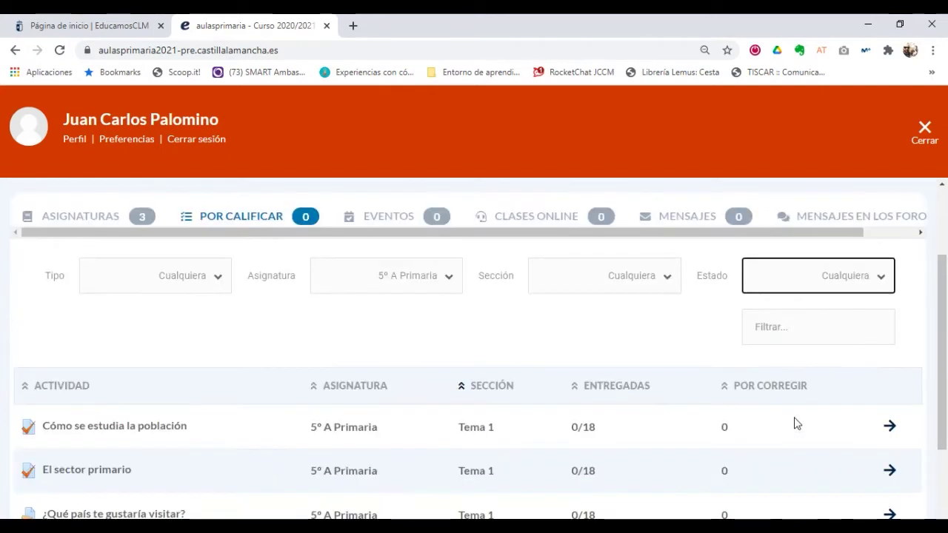
Search the activities to grade for "sector primario" with the text filter.
{"action": "left_click", "coordinate": [802, 326]}
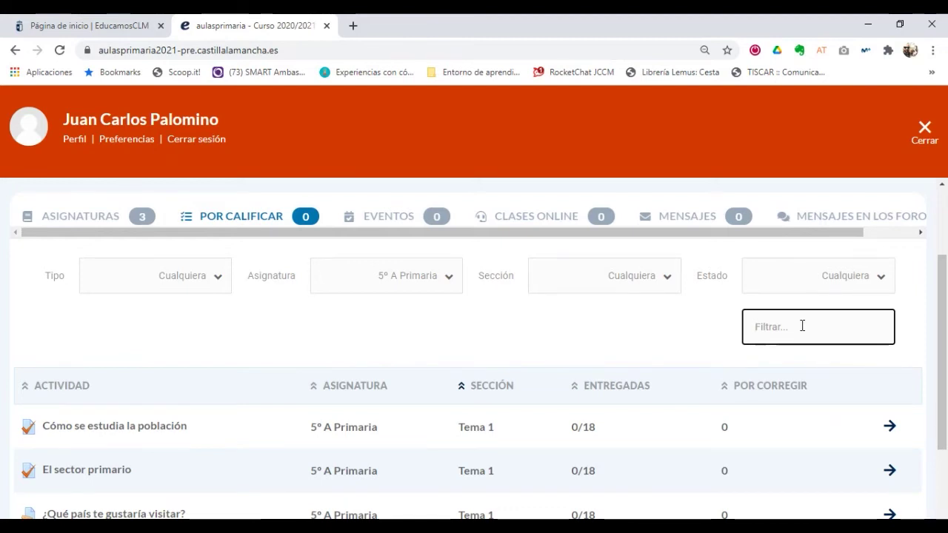
{"action": "type", "text": "se"}
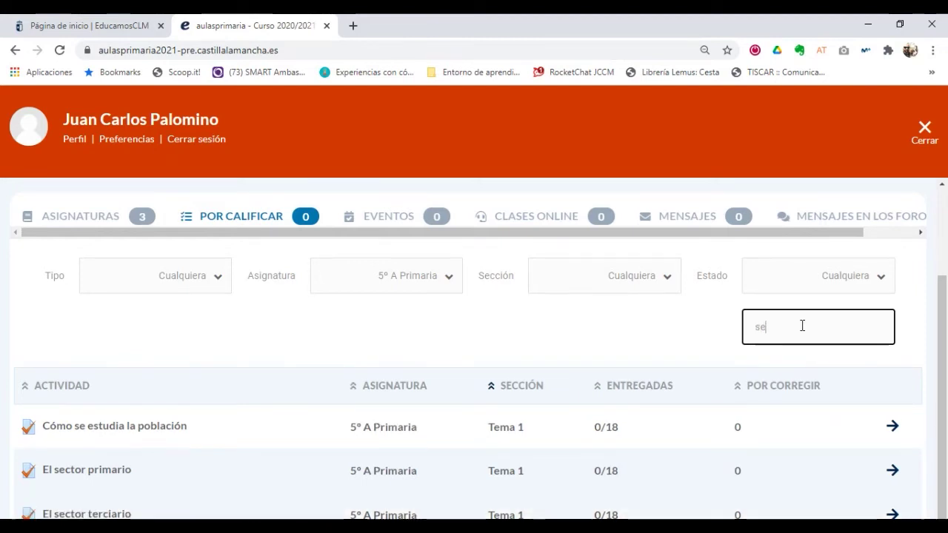
{"action": "type", "text": "ctor pr"}
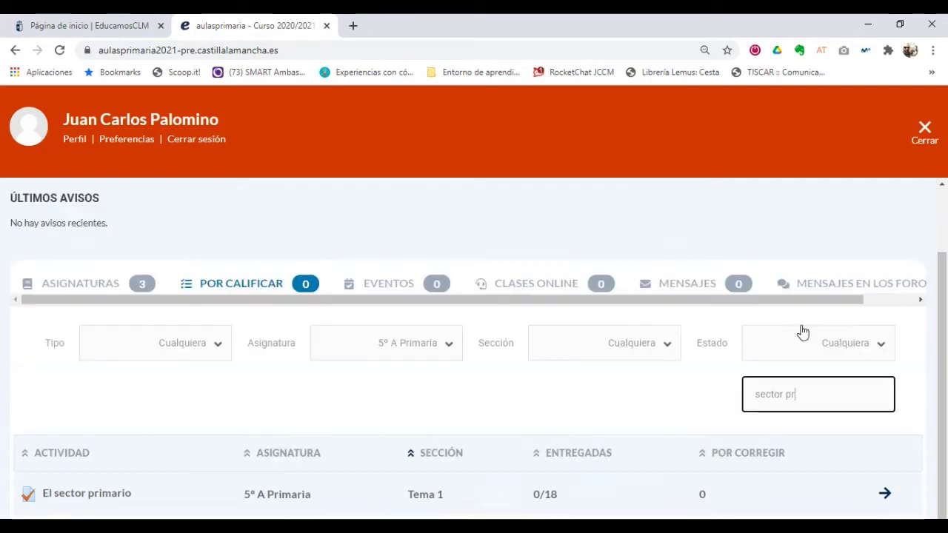
{"action": "type", "text": "imario"}
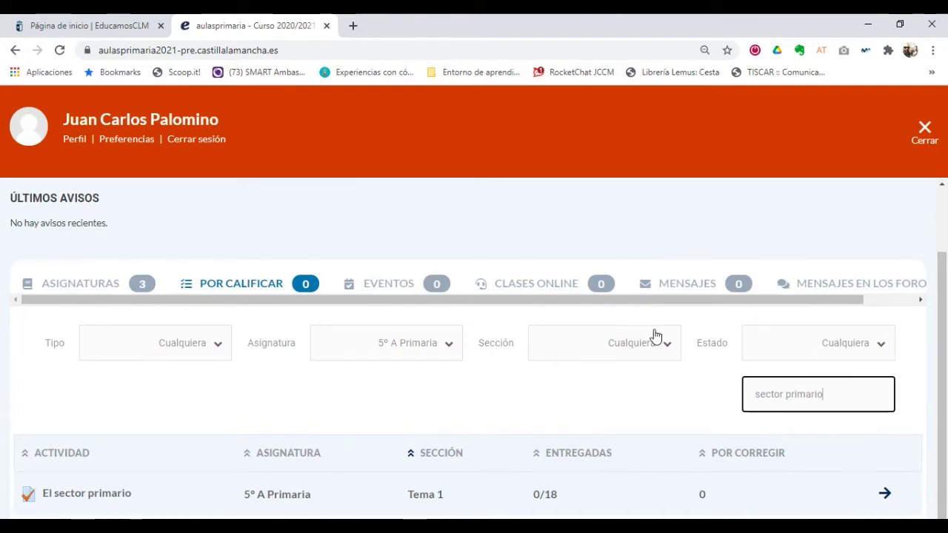
Clear the text filter and look over the activity list for 5º A Primaria.
{"action": "key", "text": "BackSpace"}
{"action": "key", "text": "BackSpace"}
{"action": "key", "text": "BackSpace"}
{"action": "key", "text": "BackSpace"}
{"action": "key", "text": "BackSpace"}
{"action": "key", "text": "BackSpace"}
{"action": "key", "text": "BackSpace"}
{"action": "key", "text": "BackSpace"}
{"action": "key", "text": "BackSpace"}
{"action": "key", "text": "BackSpace"}
{"action": "key", "text": "BackSpace"}
{"action": "key", "text": "BackSpace"}
{"action": "key", "text": "BackSpace"}
{"action": "key", "text": "BackSpace"}
{"action": "key", "text": "BackSpace"}
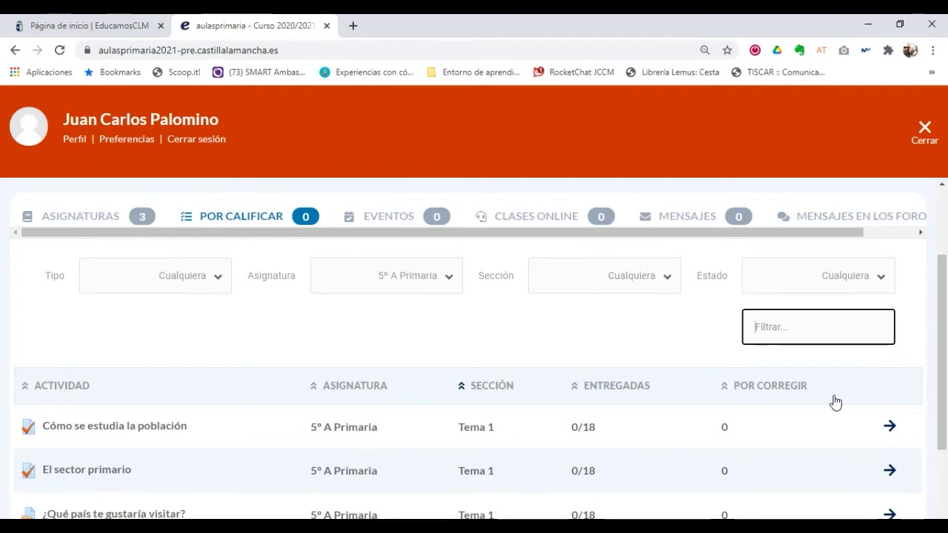
{"action": "scroll", "coordinate": [836, 402], "scroll_direction": "down", "scroll_amount": 1}
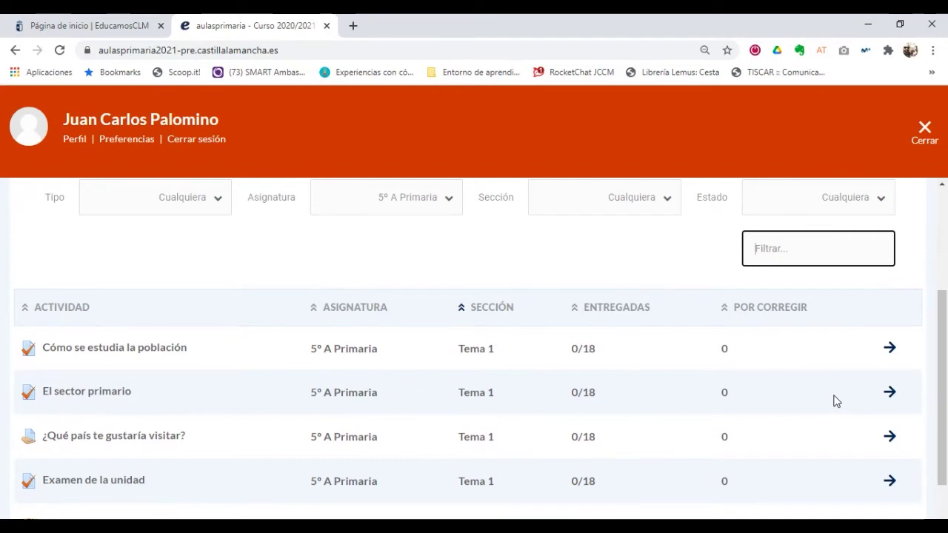
{"action": "scroll", "coordinate": [836, 402], "scroll_direction": "up", "scroll_amount": 3}
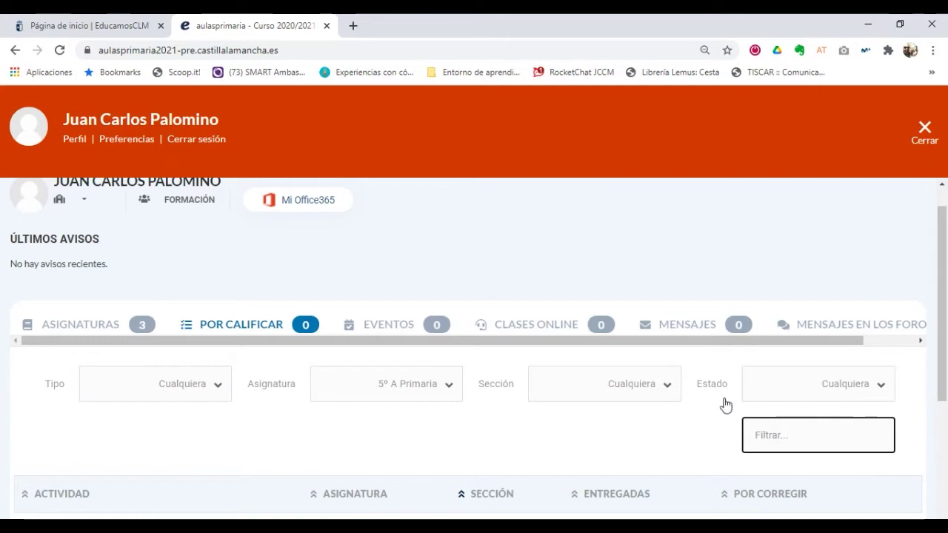
Check the Eventos section, close the workspace overlay and open the site's Calendario page.
{"action": "left_click", "coordinate": [386, 328]}
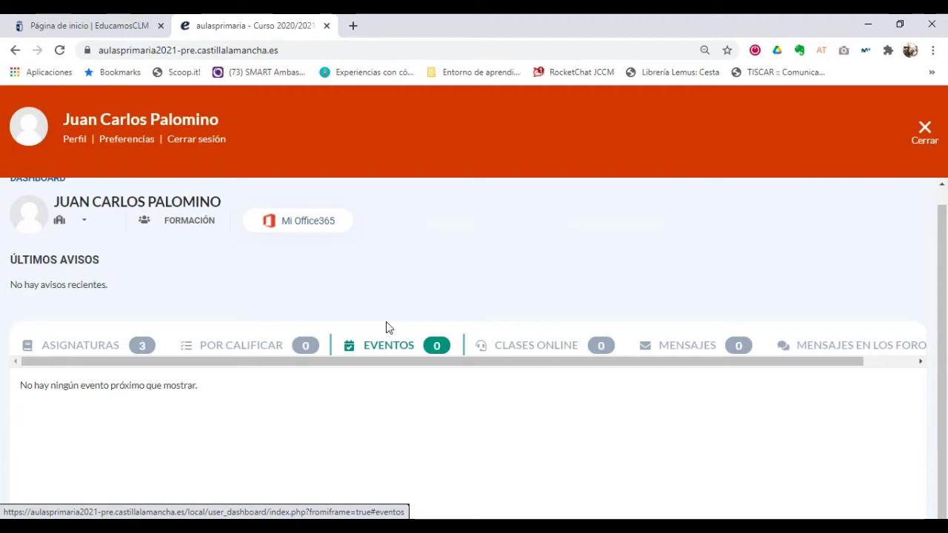
{"action": "left_click", "coordinate": [921, 146]}
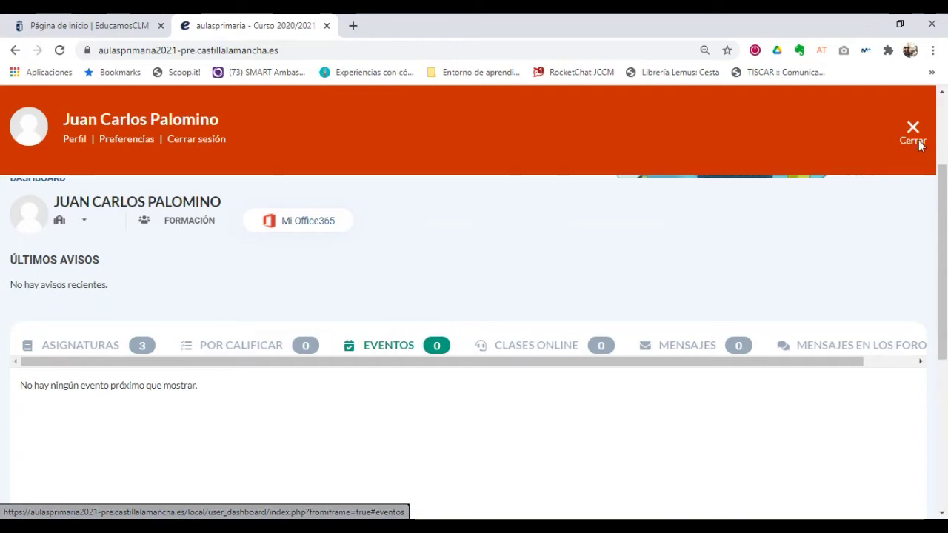
{"action": "left_click", "coordinate": [872, 117]}
{"action": "left_click", "coordinate": [819, 208]}
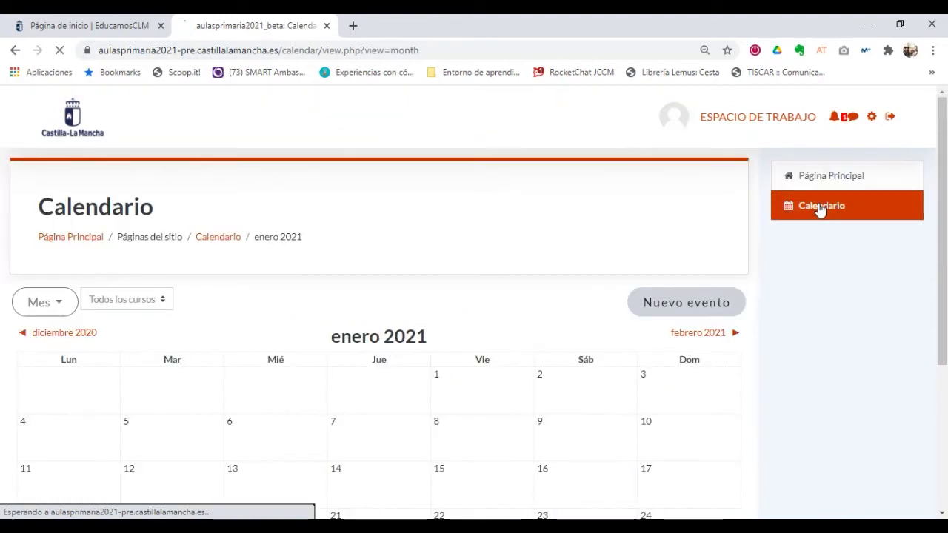
Start a new calendar event with the title "Traer cuadernos nuevos".
{"action": "left_click", "coordinate": [681, 305]}
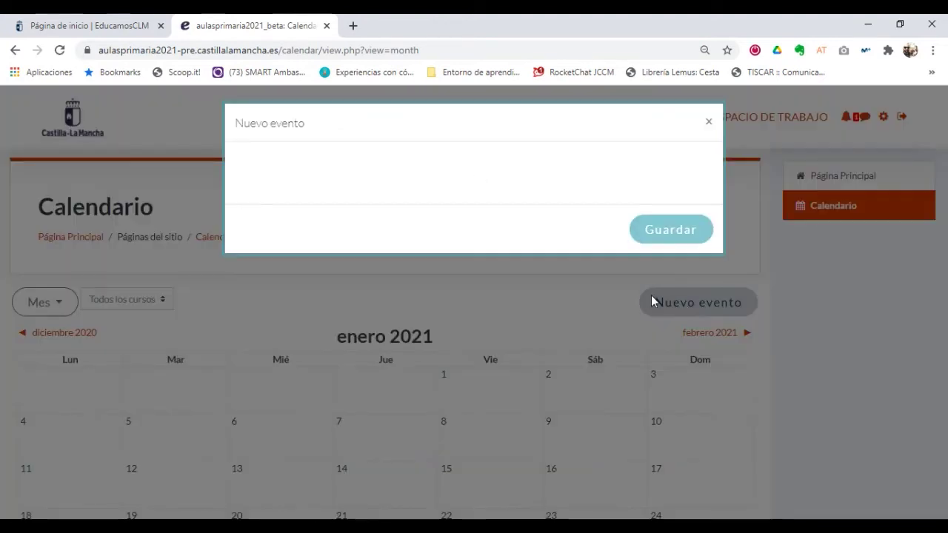
{"action": "left_click", "coordinate": [439, 168]}
{"action": "type", "text": "Traer cuadernos"}
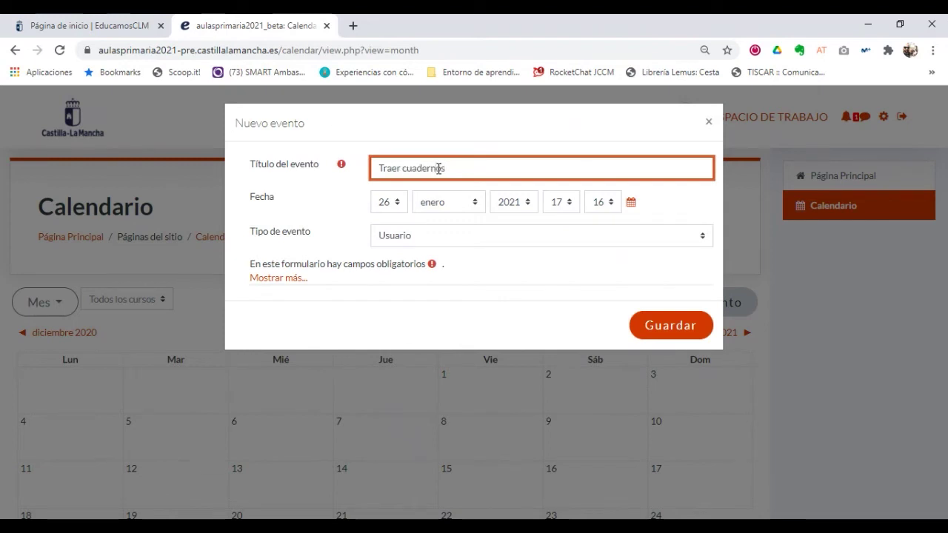
{"action": "type", "text": " nuevos"}
Expand the event's additional fields and enter the description "Recordad traer los cuadernos nuevos para la clase de matemáticvas".
{"action": "left_click", "coordinate": [285, 279]}
{"action": "left_click", "coordinate": [400, 342]}
{"action": "type", "text": "FRecor"}
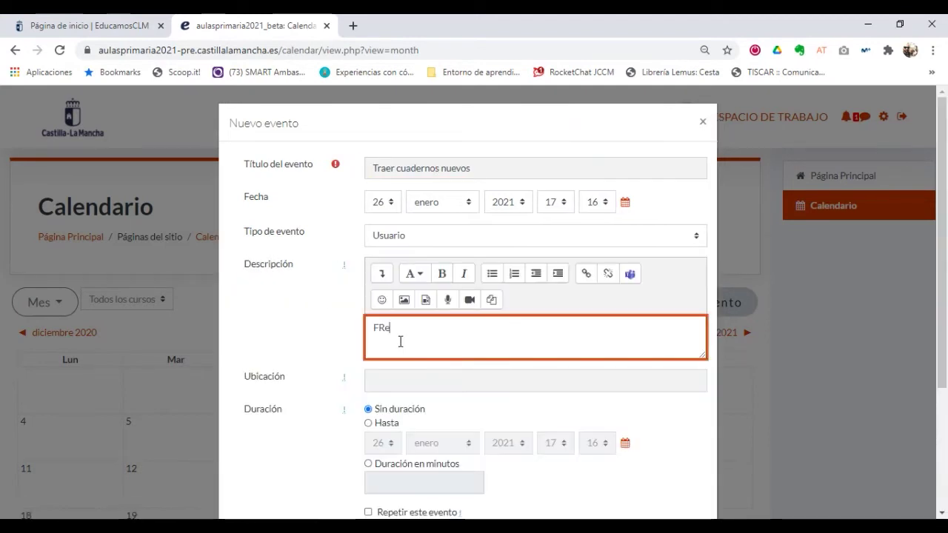
{"action": "key", "text": "BackSpace"}
{"action": "key", "text": "BackSpace"}
{"action": "key", "text": "BackSpace"}
{"action": "key", "text": "BackSpace"}
{"action": "key", "text": "BackSpace"}
{"action": "key", "text": "BackSpace"}
{"action": "type", "text": "Recordad traer los cuadernos nuevos para la clase de matemáticvas."}
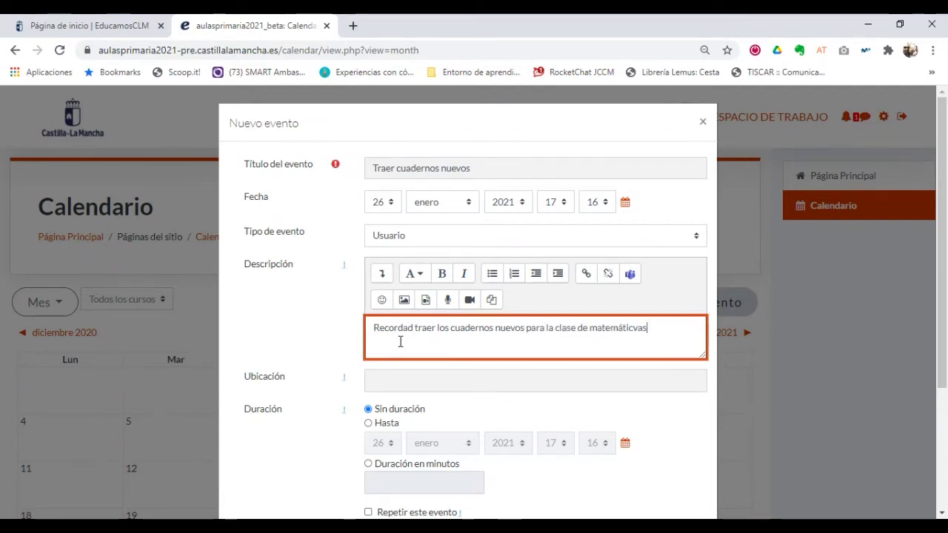
Correct the end of the event description to read "matemáticas." and check the remaining fields of the form.
{"action": "key", "text": "BackSpace"}
{"action": "type", "text": "as."}
{"action": "scroll", "coordinate": [458, 343], "scroll_direction": "down", "scroll_amount": 3}
{"action": "scroll", "coordinate": [565, 290], "scroll_direction": "up", "scroll_amount": 3}
Set the event's day to 27, save the event and check it in the January 2021 calendar.
{"action": "left_click", "coordinate": [392, 204]}
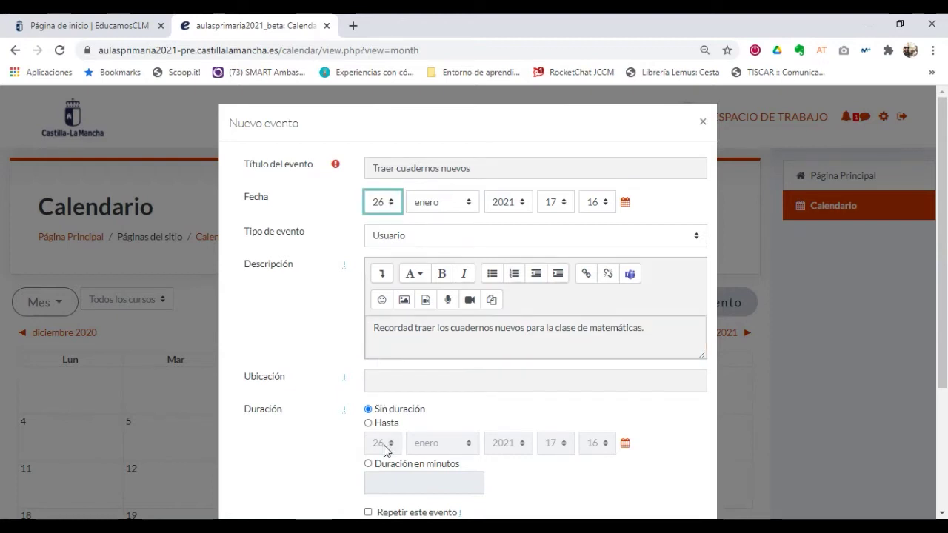
{"action": "scroll", "coordinate": [567, 345], "scroll_direction": "down", "scroll_amount": 3}
{"action": "left_click", "coordinate": [669, 477]}
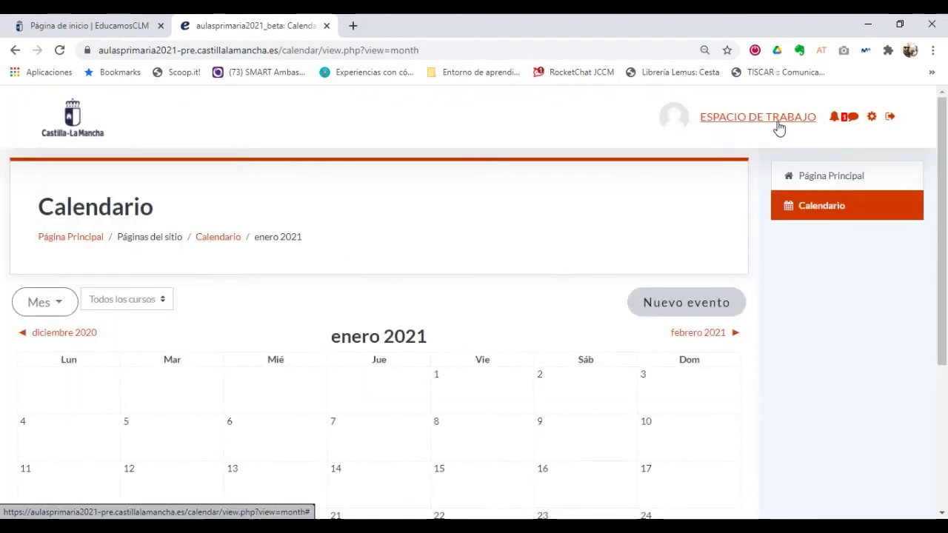
{"action": "scroll", "coordinate": [543, 324], "scroll_direction": "down", "scroll_amount": 3}
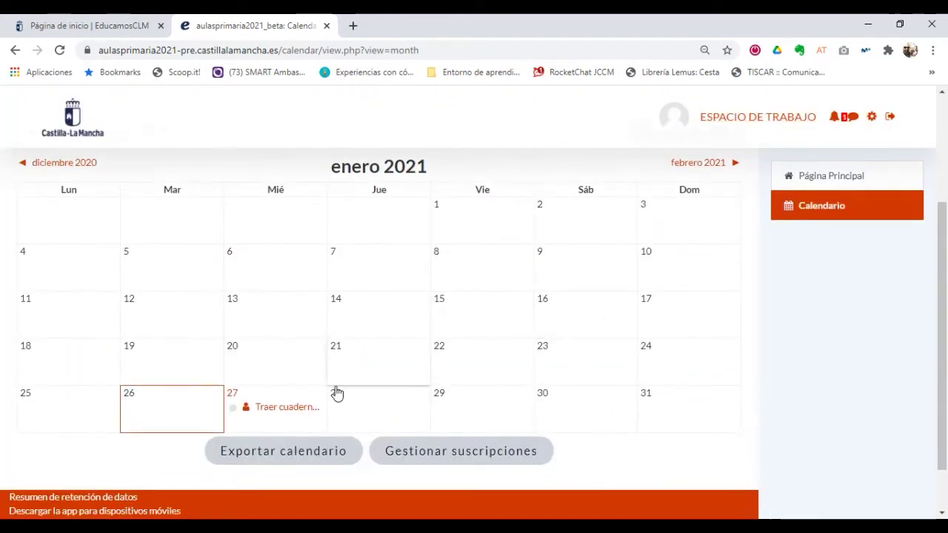
{"action": "scroll", "coordinate": [288, 413], "scroll_direction": "up", "scroll_amount": 2}
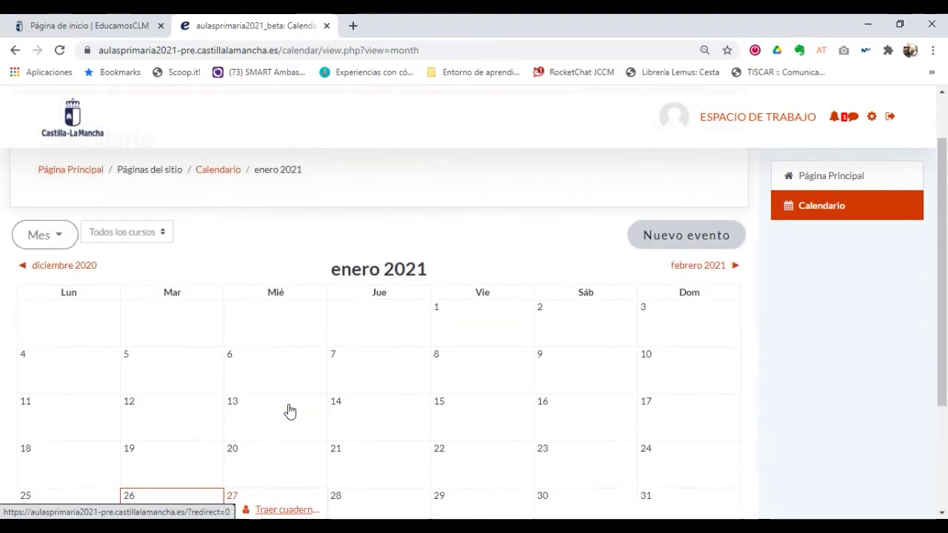
Reopen the workspace, find "Traer cuadernos nuevos" in the Eventos section and open its calendar day view.
{"action": "left_click", "coordinate": [780, 124]}
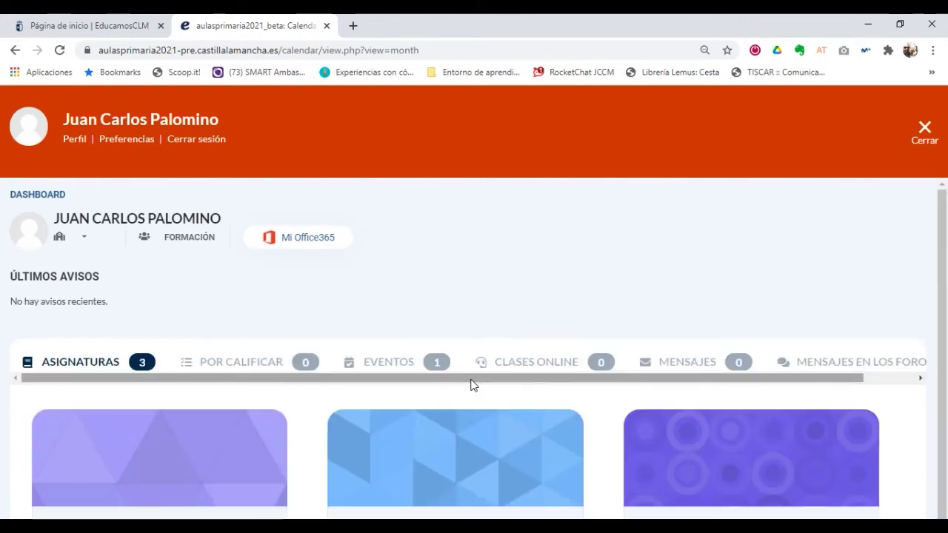
{"action": "left_click", "coordinate": [407, 374]}
{"action": "scroll", "coordinate": [407, 373], "scroll_direction": "down", "scroll_amount": 1}
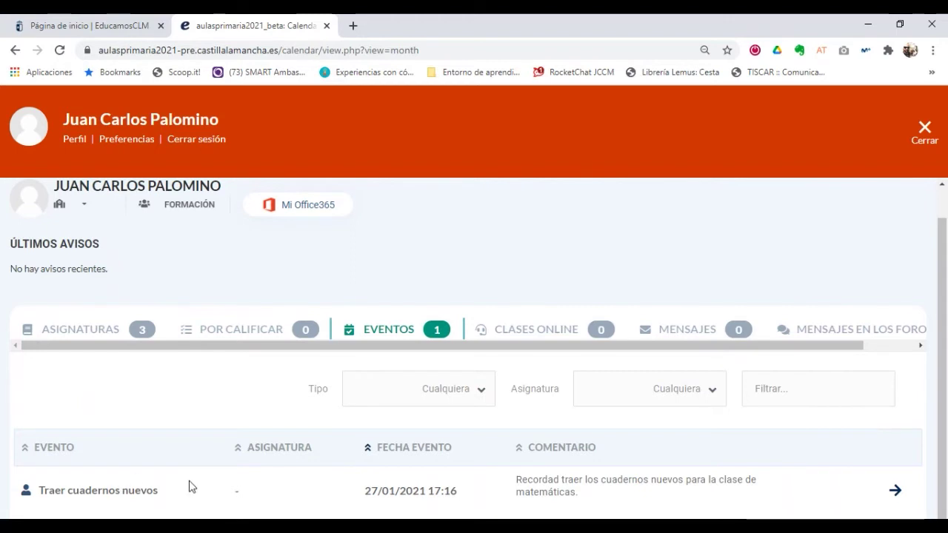
{"action": "left_click", "coordinate": [896, 497]}
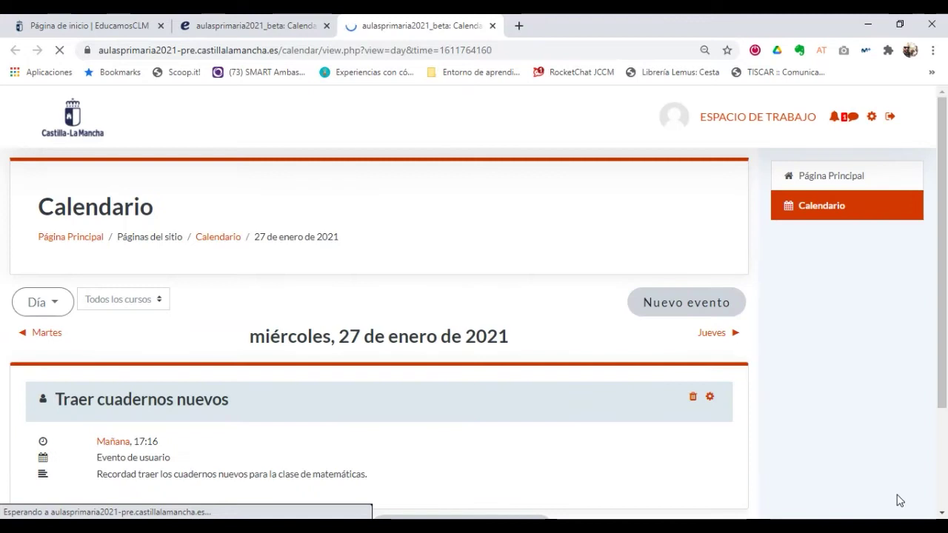
{"action": "scroll", "coordinate": [599, 382], "scroll_direction": "down", "scroll_amount": 2}
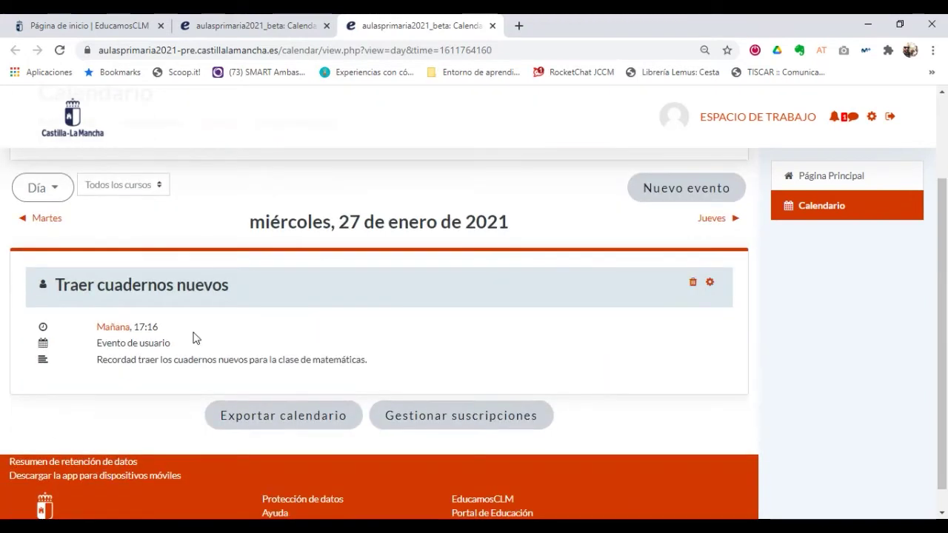
Return to the workspace, glance at Clases Online and examine the type filter in the Eventos section.
{"action": "left_click", "coordinate": [262, 32]}
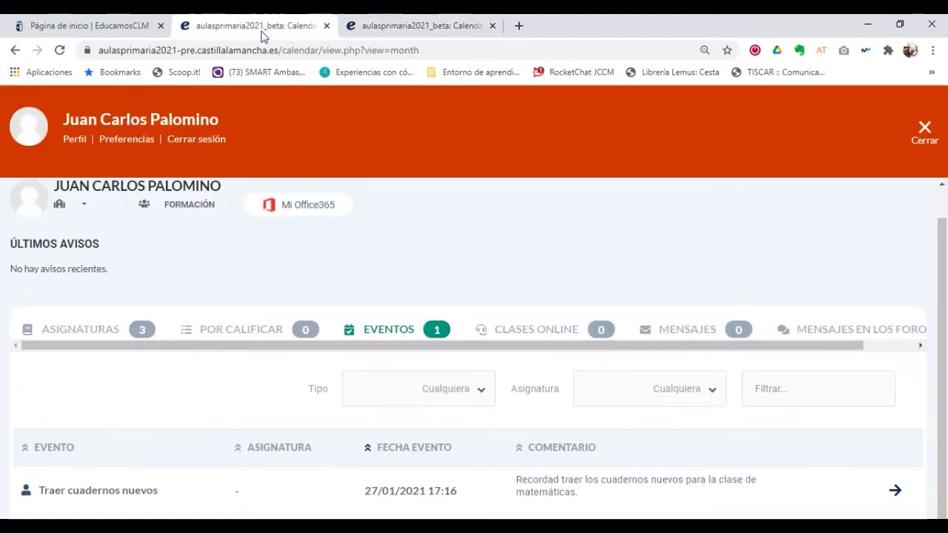
{"action": "left_click", "coordinate": [551, 339]}
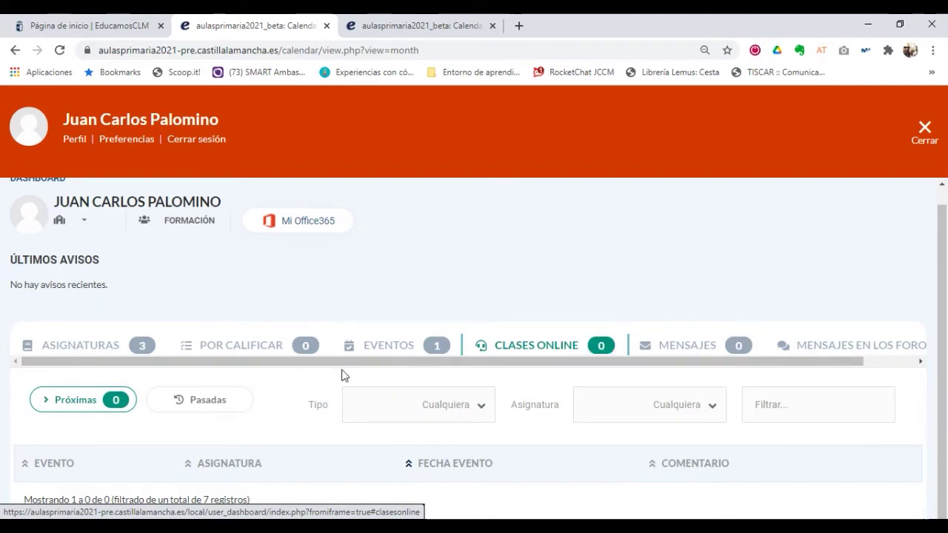
{"action": "left_click", "coordinate": [397, 346]}
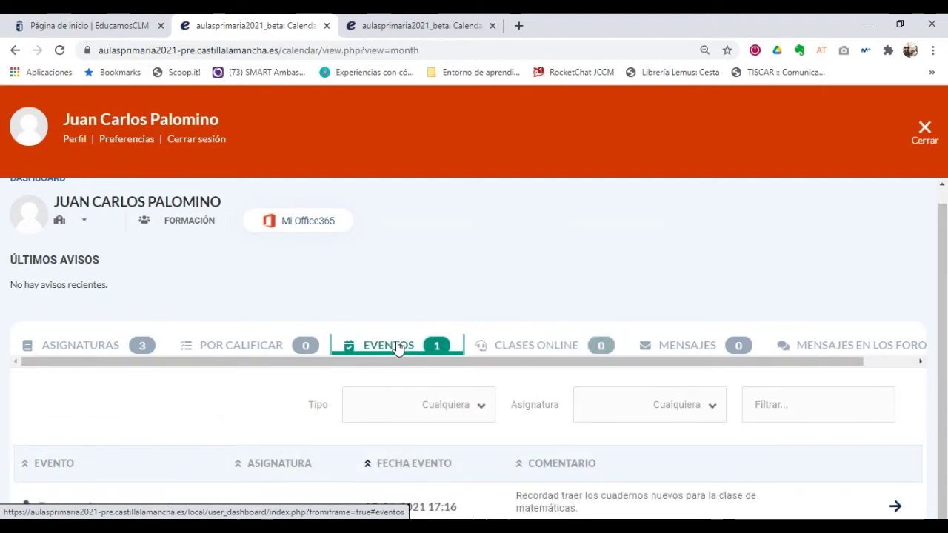
{"action": "left_click", "coordinate": [443, 418]}
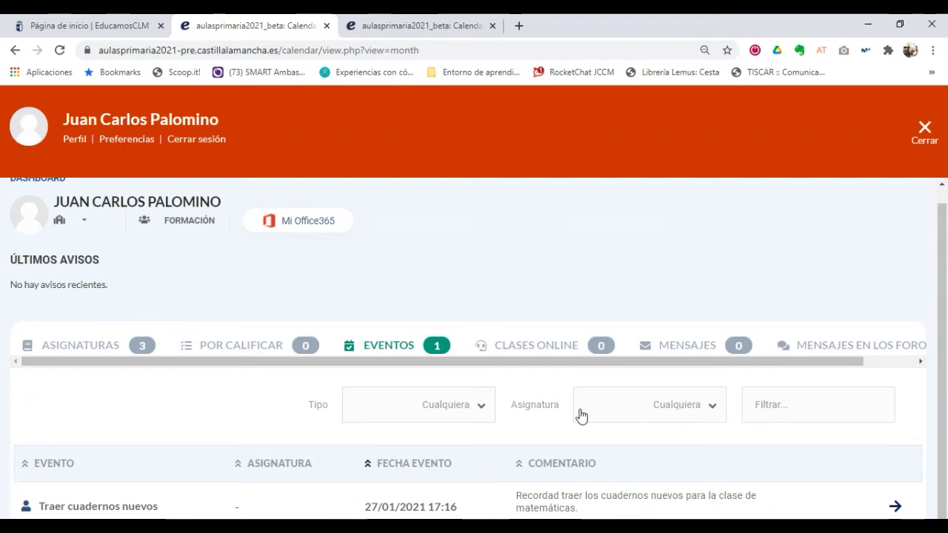
Show the past online classes, filtered by type Asignatura and subject Lengua y sociales, and check the text filter.
{"action": "left_click", "coordinate": [543, 354]}
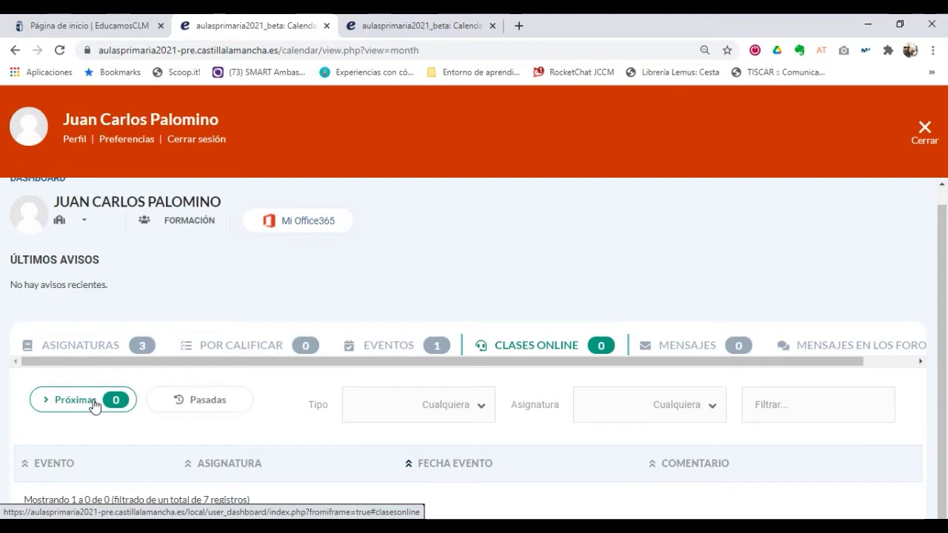
{"action": "left_click", "coordinate": [219, 402]}
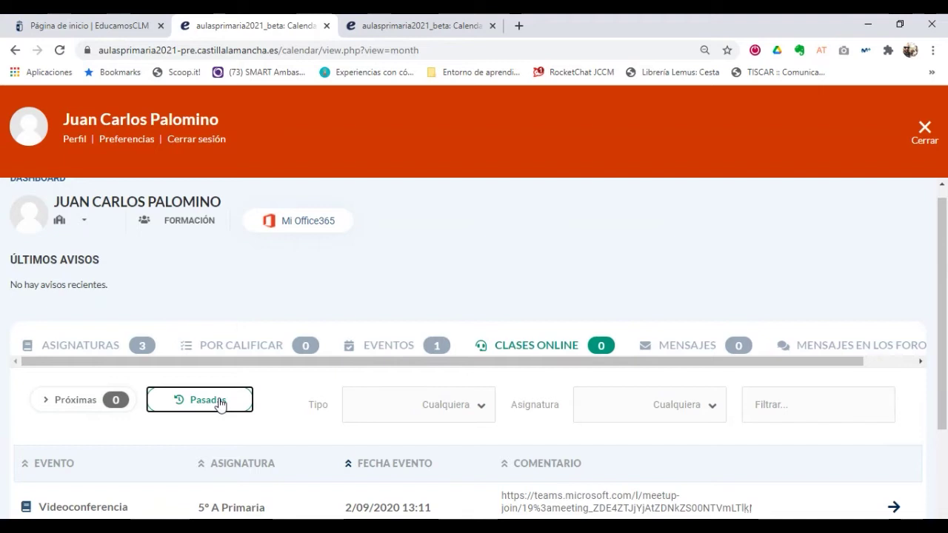
{"action": "left_click", "coordinate": [456, 419]}
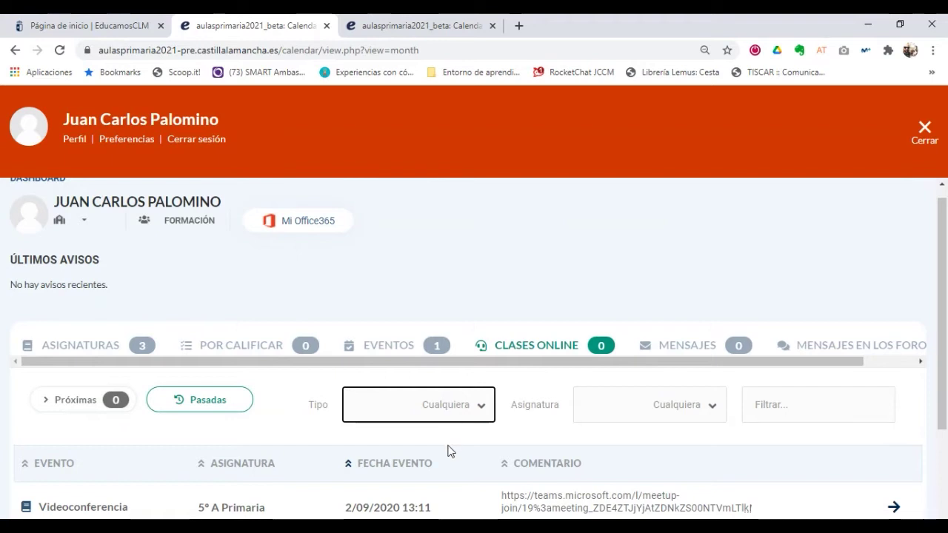
{"action": "key", "text": "Down"}
{"action": "left_click", "coordinate": [689, 408]}
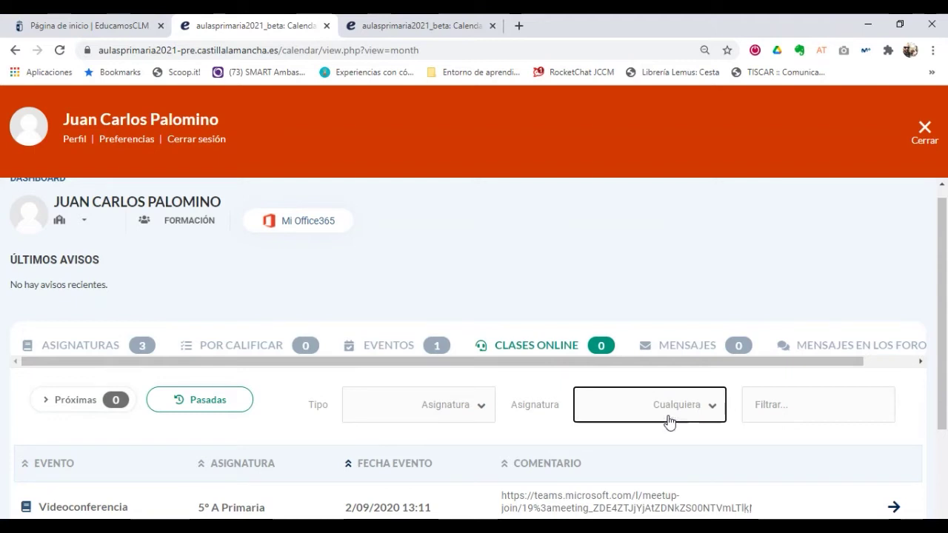
{"action": "key", "text": "Down"}
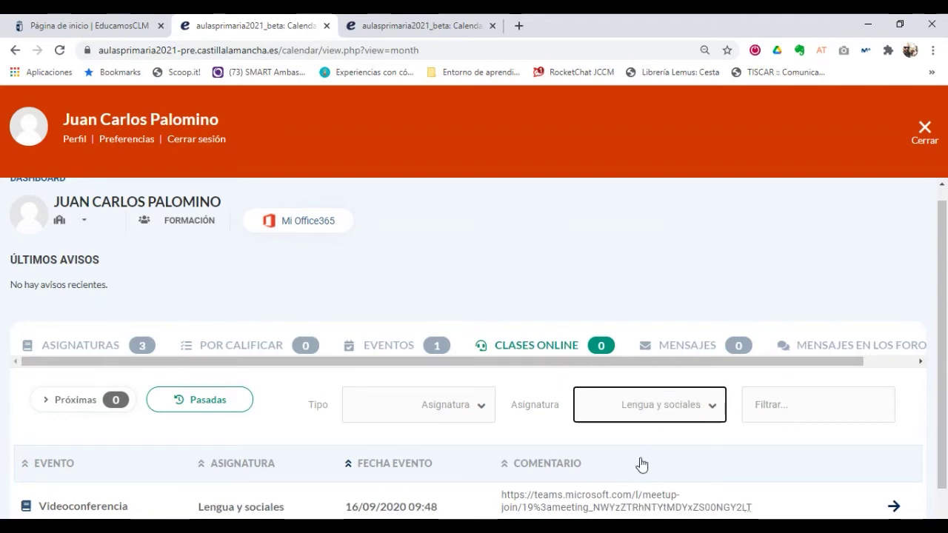
{"action": "left_click", "coordinate": [818, 407]}
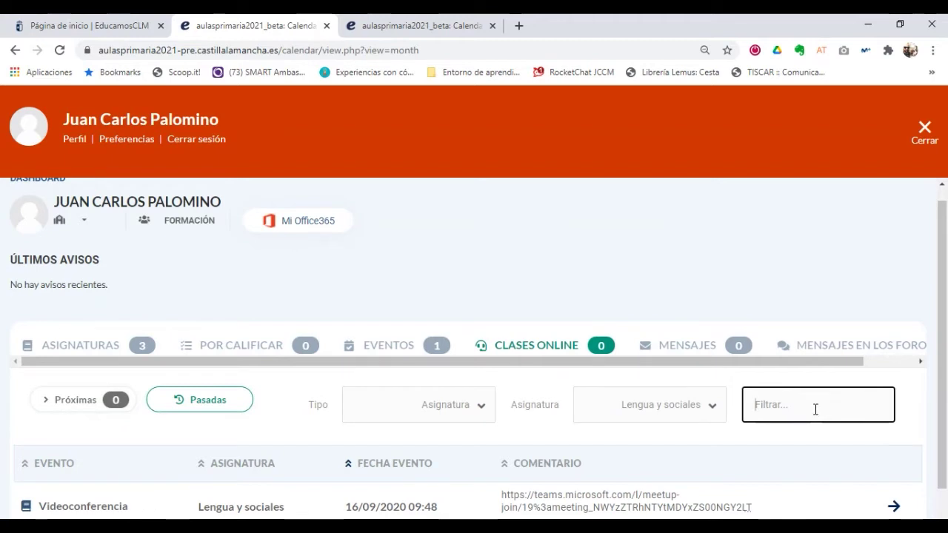
Review the Mensajes and forum messages sections, and return to the Asignaturas section to look over the course cards.
{"action": "left_click", "coordinate": [689, 353]}
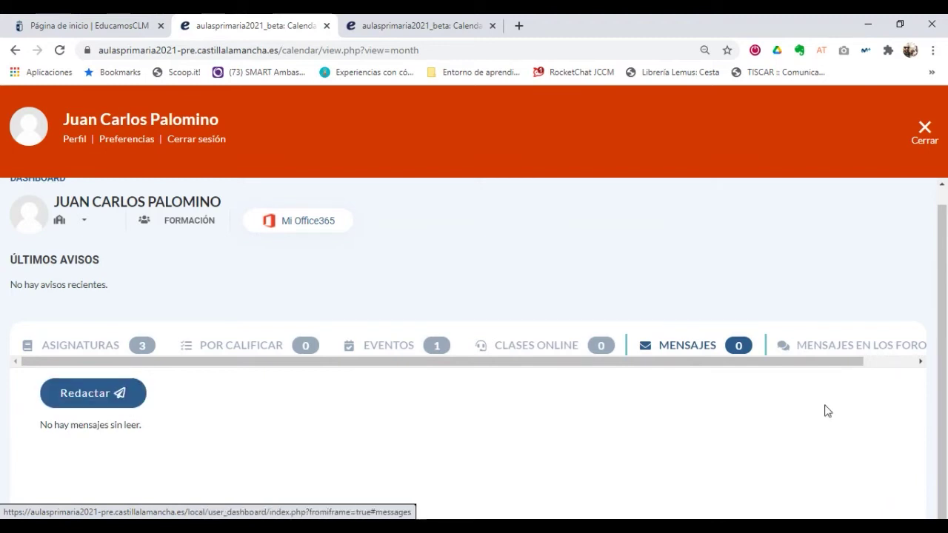
{"action": "left_click", "coordinate": [823, 342]}
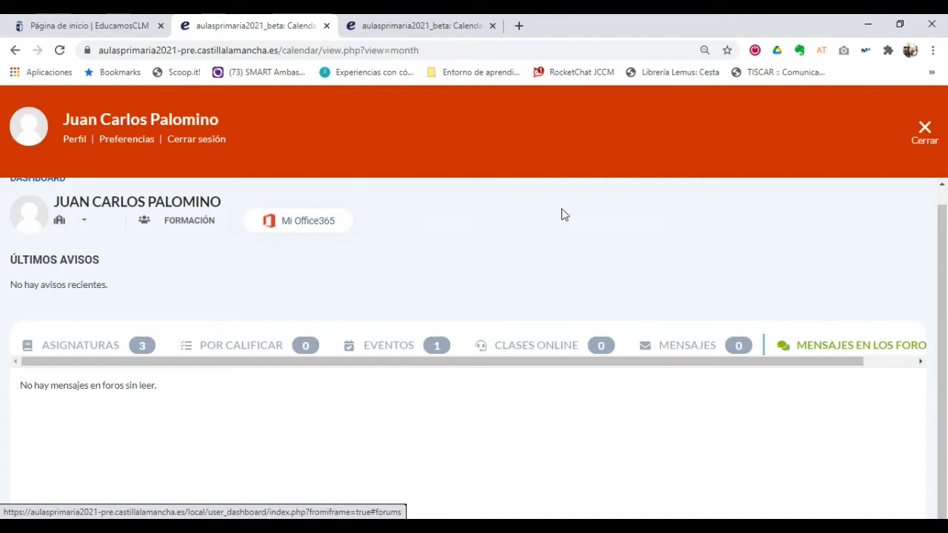
{"action": "left_click", "coordinate": [93, 351]}
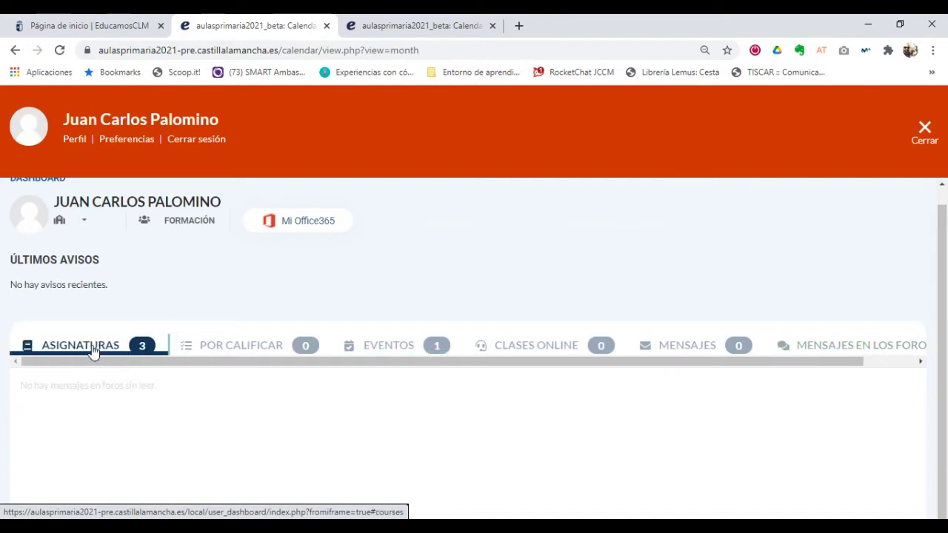
{"action": "scroll", "coordinate": [93, 352], "scroll_direction": "down", "scroll_amount": 1}
{"action": "scroll", "coordinate": [93, 351], "scroll_direction": "up", "scroll_amount": 1}
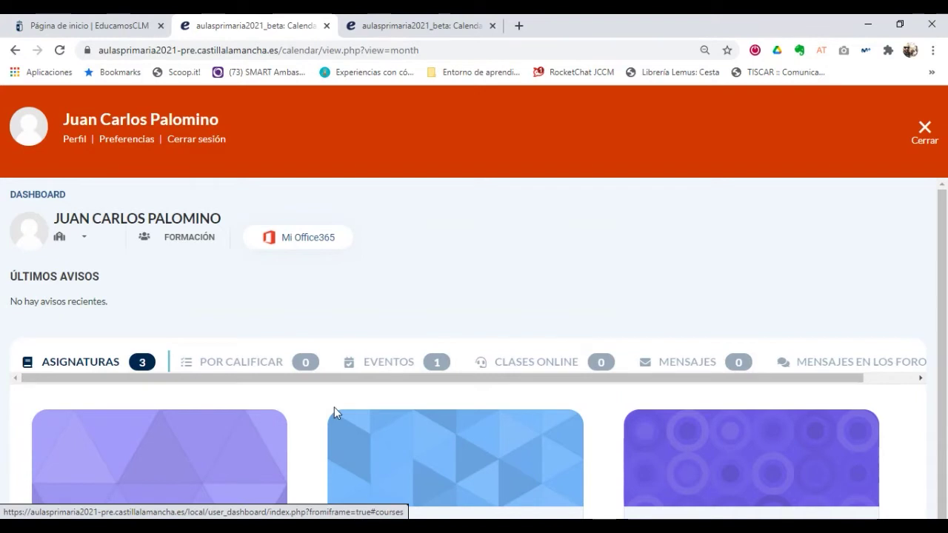
{"action": "scroll", "coordinate": [334, 408], "scroll_direction": "down", "scroll_amount": 2}
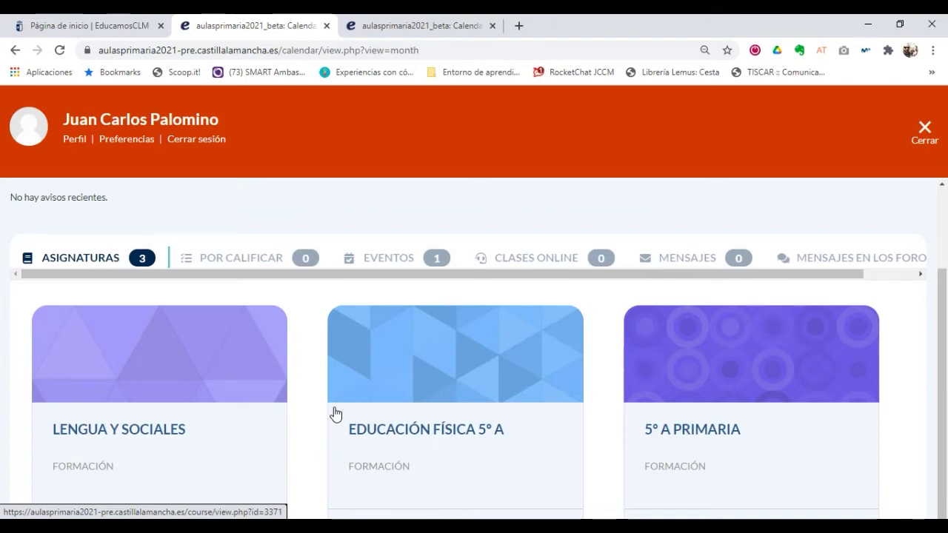
Switch to the EducamosCLM portal and look over the help centre's page for the Entorno de Aprendizaje.
{"action": "left_click", "coordinate": [99, 32]}
{"action": "scroll", "coordinate": [429, 399], "scroll_direction": "up", "scroll_amount": 6}
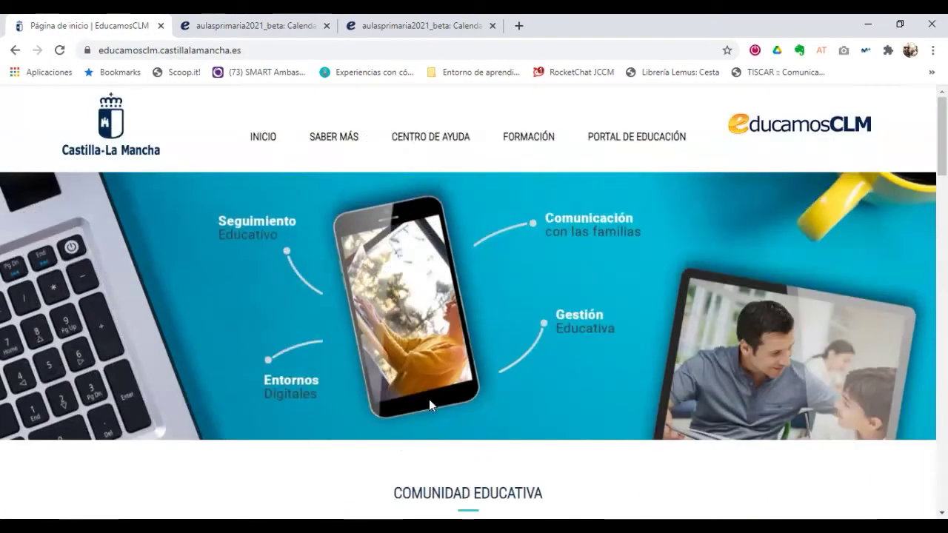
{"action": "left_click", "coordinate": [449, 145]}
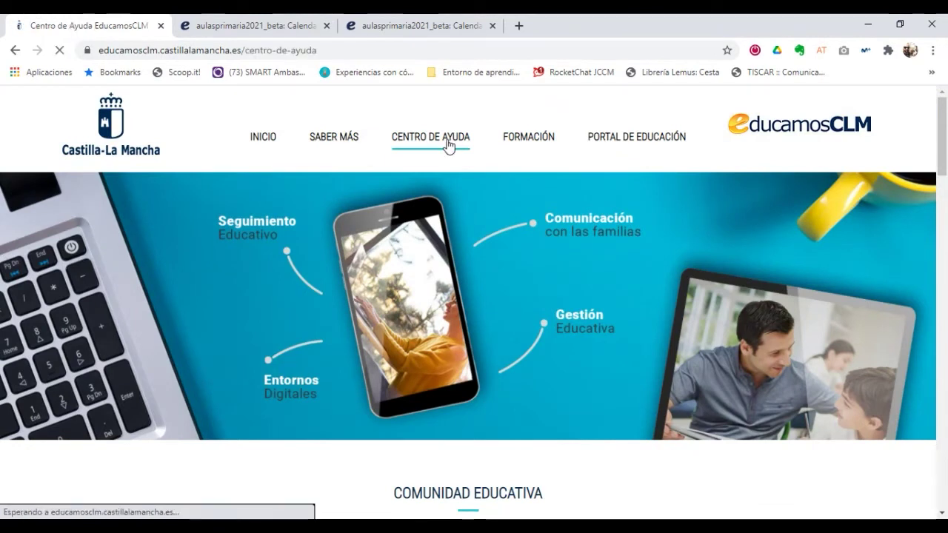
{"action": "scroll", "coordinate": [444, 314], "scroll_direction": "down", "scroll_amount": 8}
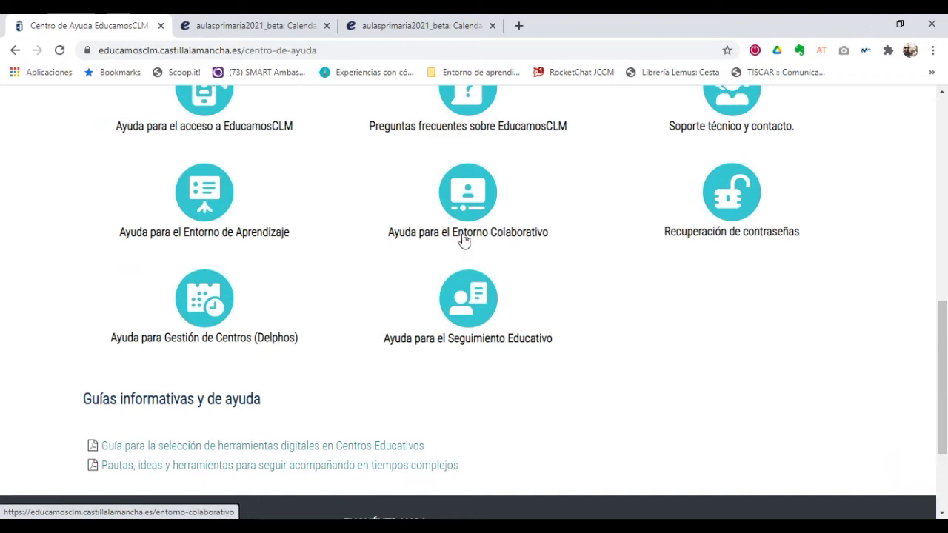
{"action": "left_click", "coordinate": [227, 203]}
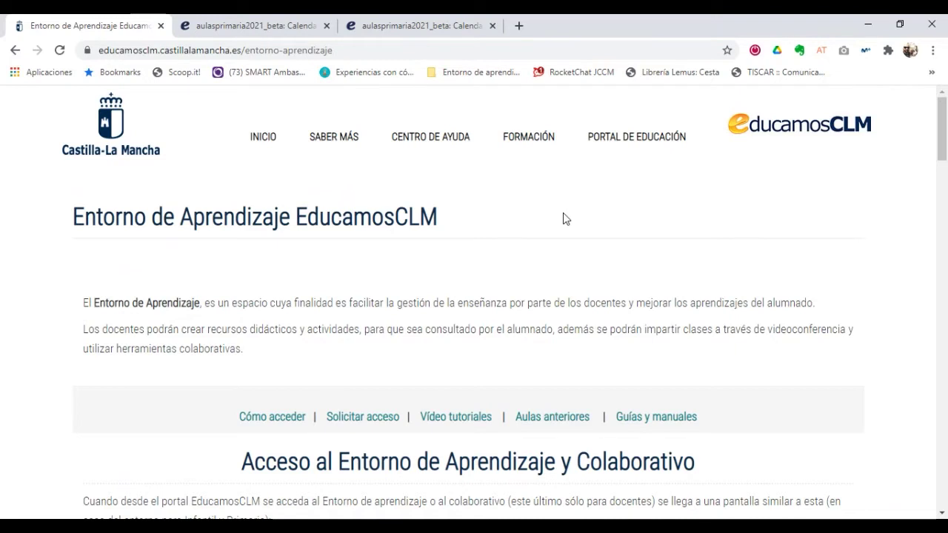
{"action": "scroll", "coordinate": [563, 218], "scroll_direction": "down", "scroll_amount": 3}
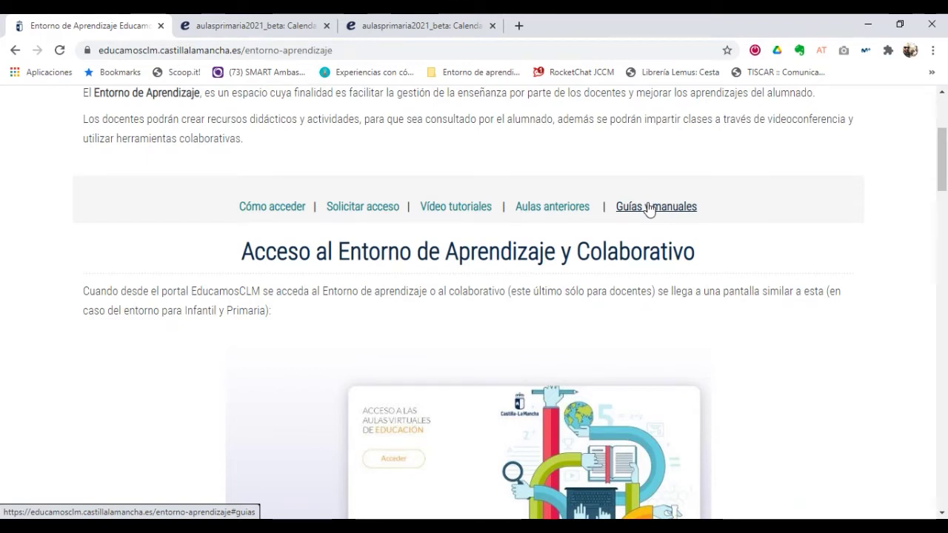
{"action": "scroll", "coordinate": [649, 209], "scroll_direction": "up", "scroll_amount": 3}
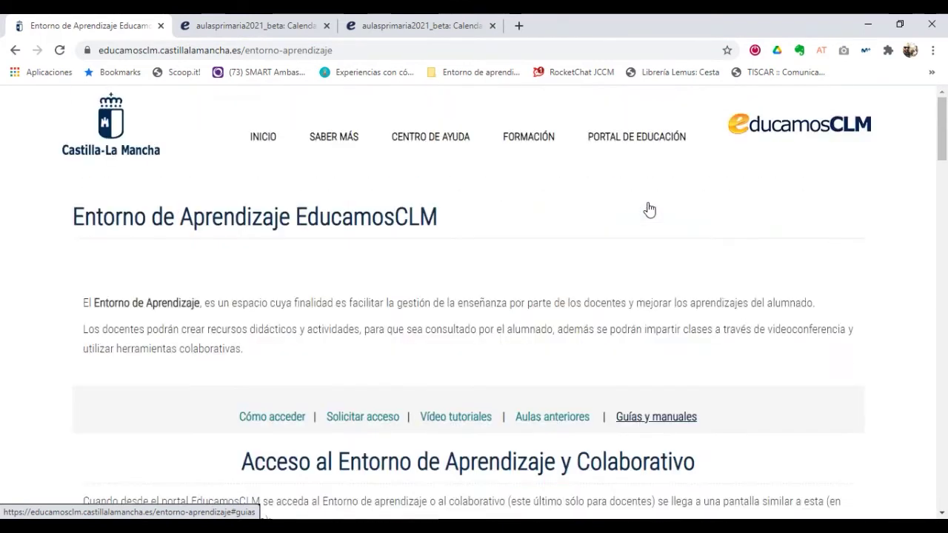
Go back to the portal's home page and look over its latest news items.
{"action": "left_click", "coordinate": [264, 136]}
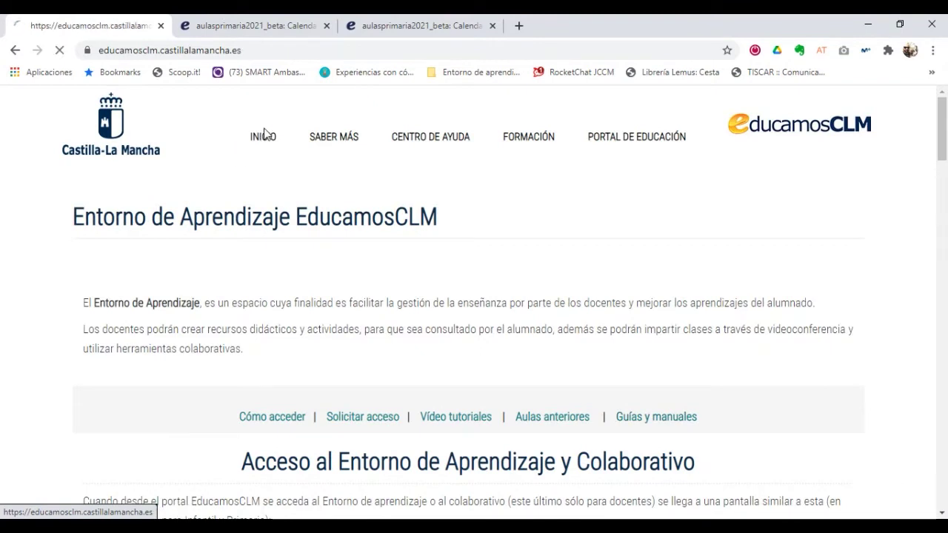
{"action": "scroll", "coordinate": [349, 383], "scroll_direction": "down", "scroll_amount": 8}
{"action": "scroll", "coordinate": [349, 383], "scroll_direction": "down", "scroll_amount": 8}
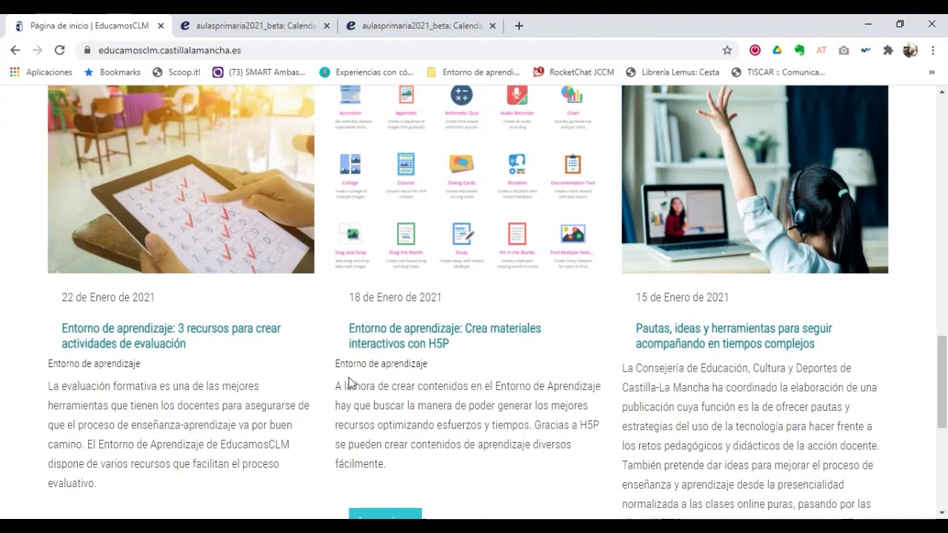
{"action": "scroll", "coordinate": [350, 383], "scroll_direction": "up", "scroll_amount": 1}
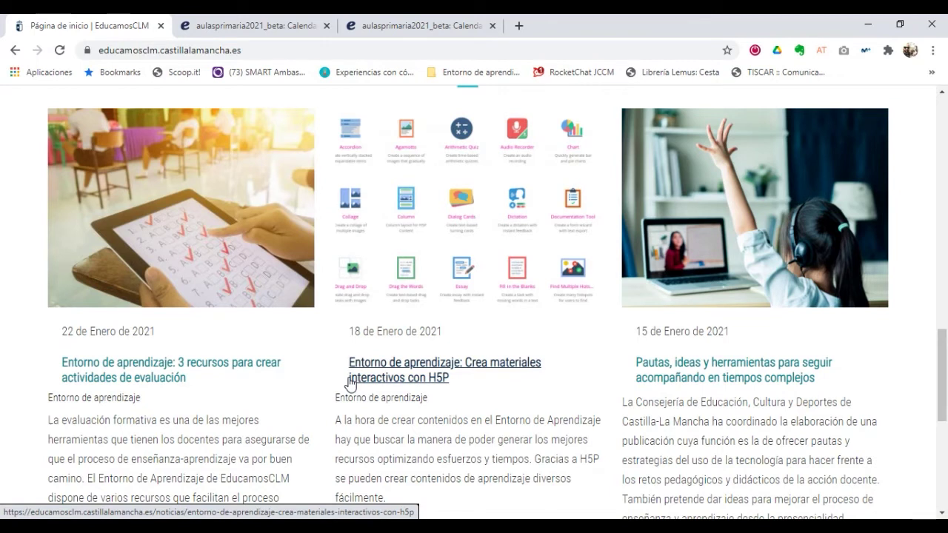
{"action": "scroll", "coordinate": [350, 384], "scroll_direction": "down", "scroll_amount": 2}
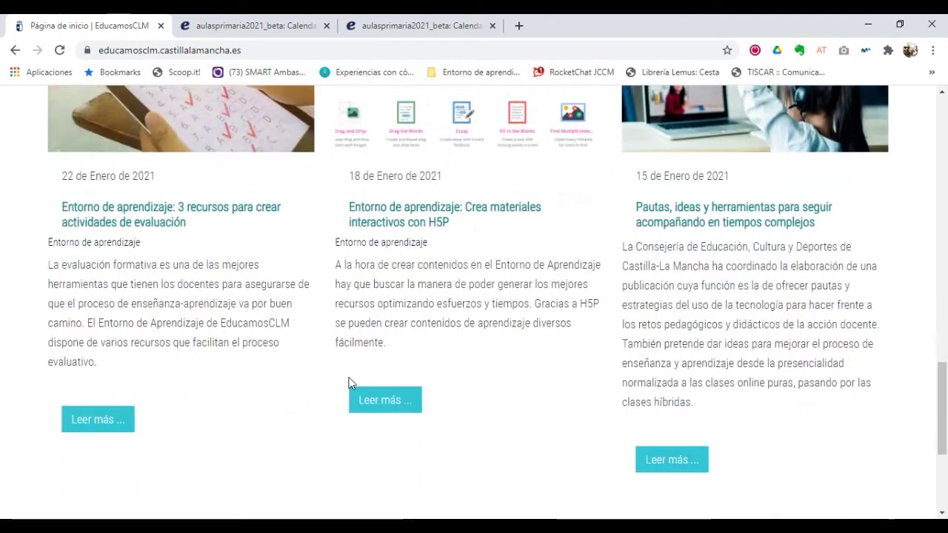
Open the portal's full Noticias page and browse the list of articles.
{"action": "scroll", "coordinate": [385, 381], "scroll_direction": "down", "scroll_amount": 2}
{"action": "left_click", "coordinate": [494, 404]}
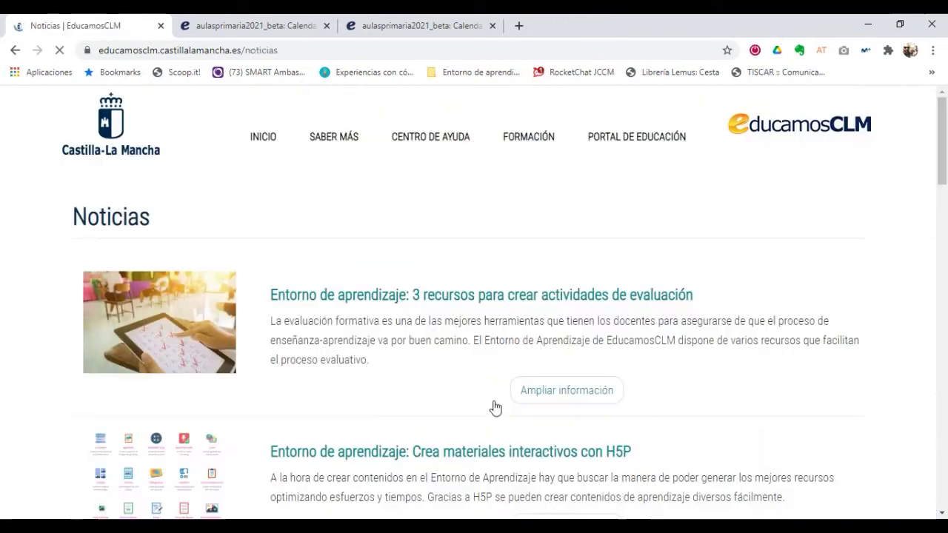
{"action": "scroll", "coordinate": [495, 406], "scroll_direction": "down", "scroll_amount": 2}
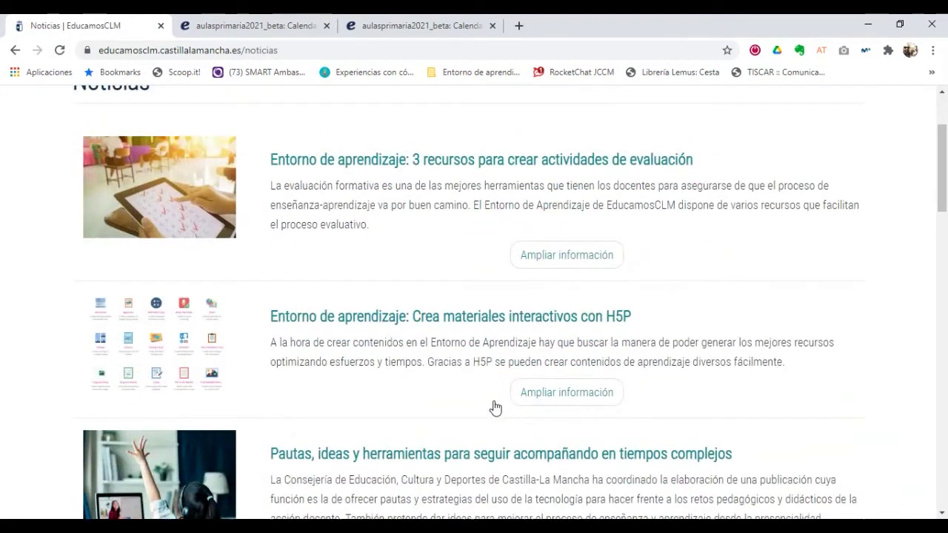
Look through the articles further down the Noticias page, including those about the Entorno de Aprendizaje.
{"action": "scroll", "coordinate": [495, 406], "scroll_direction": "down", "scroll_amount": 1}
{"action": "scroll", "coordinate": [495, 407], "scroll_direction": "down", "scroll_amount": 5}
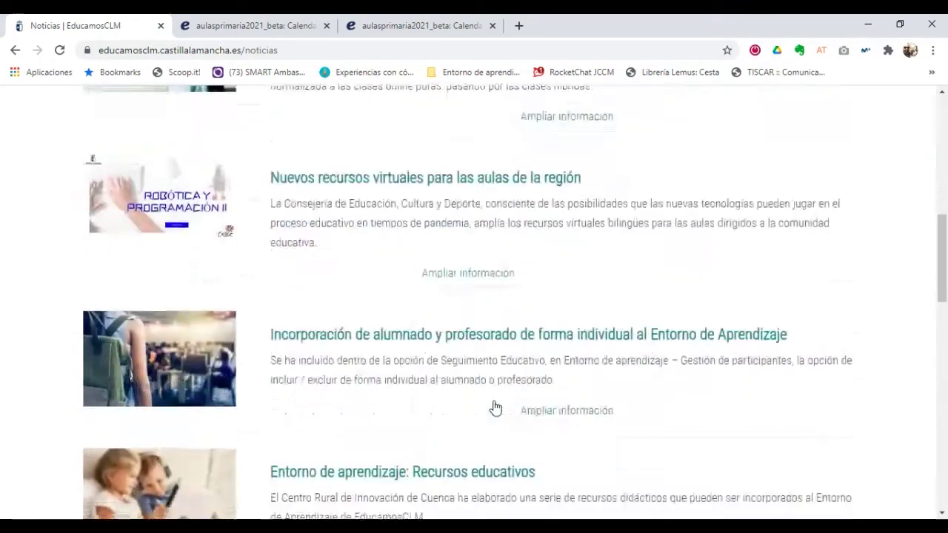
{"action": "scroll", "coordinate": [495, 407], "scroll_direction": "down", "scroll_amount": 2}
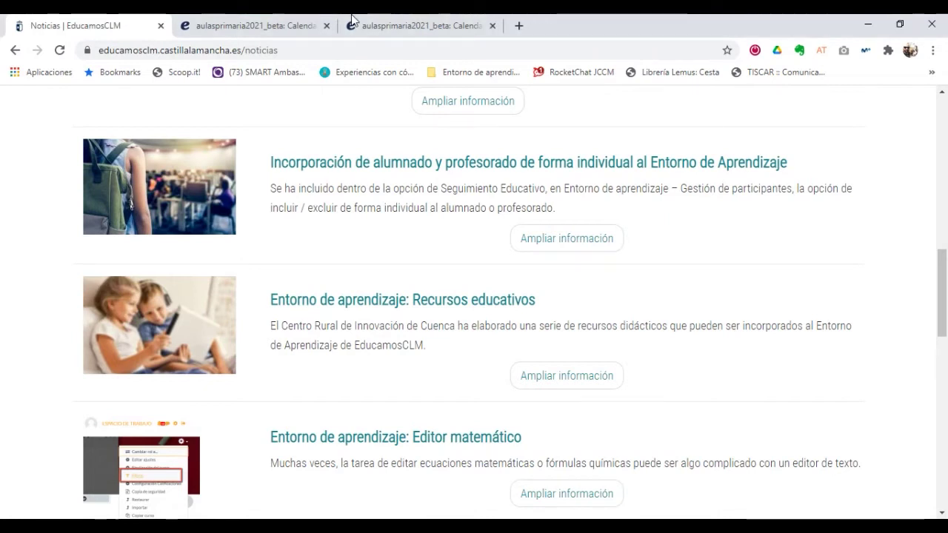
Switch back to the teacher workspace and open the Lengua y Sociales course.
{"action": "left_click", "coordinate": [198, 30]}
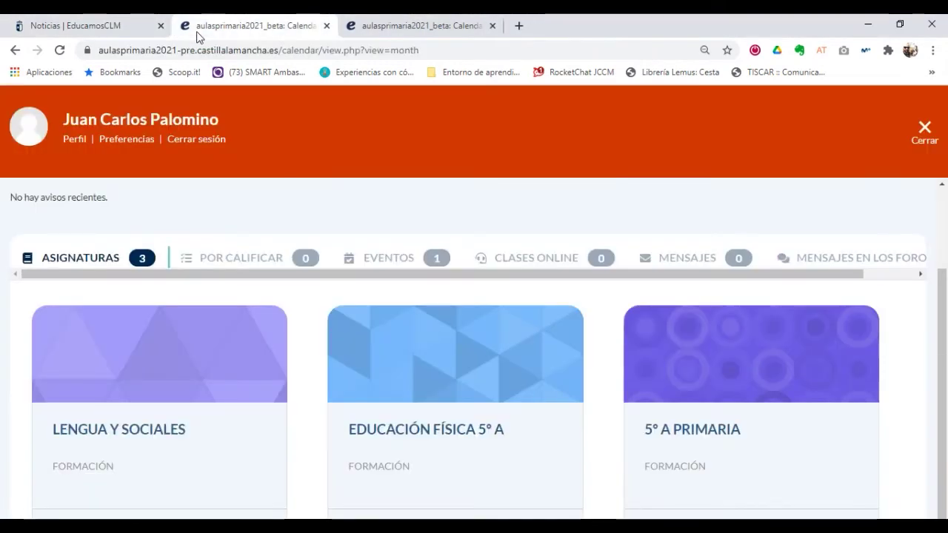
{"action": "left_click", "coordinate": [205, 381]}
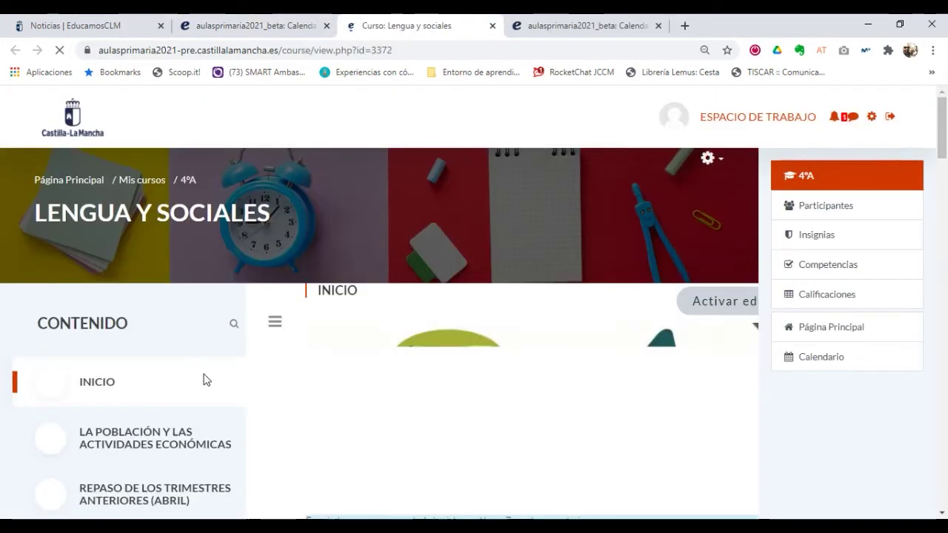
Reopen the workspace from this course, open the 5º A Primaria course and look over its start page.
{"action": "left_click", "coordinate": [762, 120]}
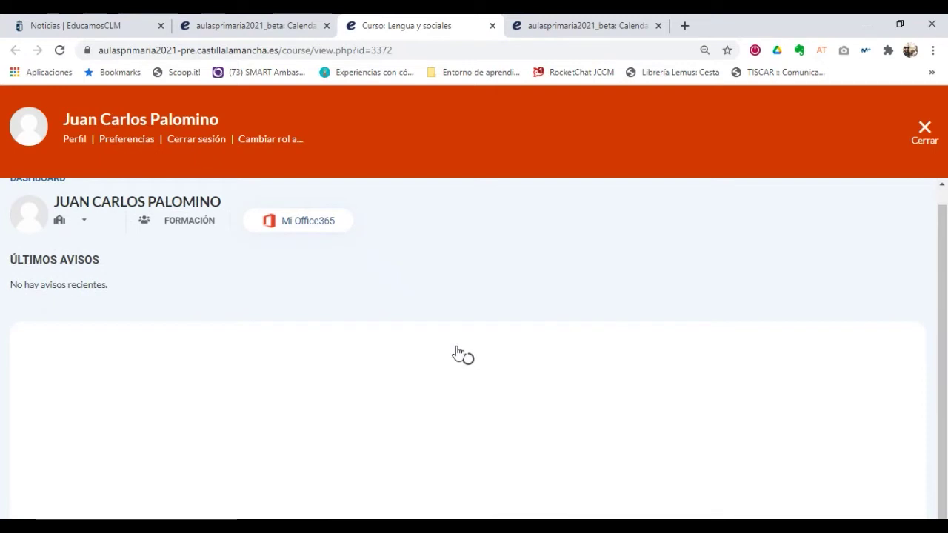
{"action": "scroll", "coordinate": [457, 354], "scroll_direction": "down", "scroll_amount": 1}
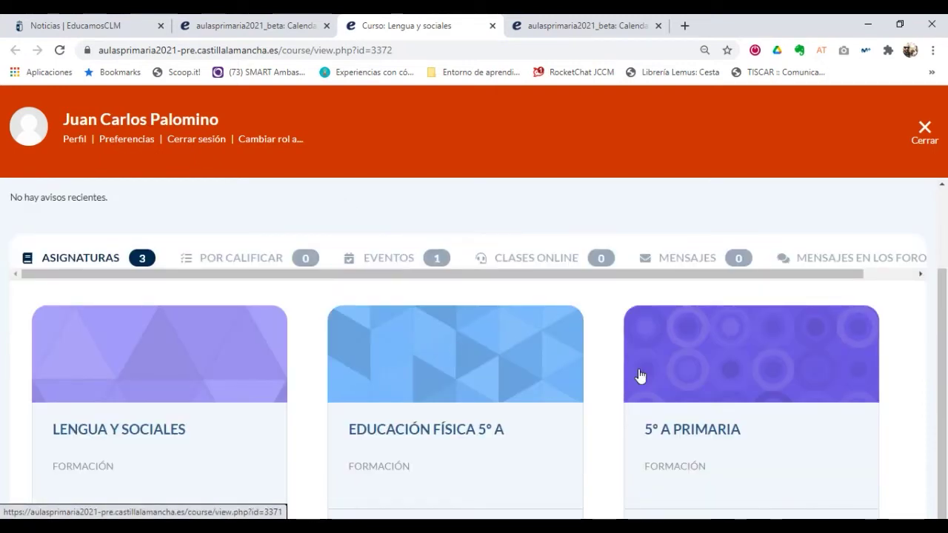
{"action": "left_click", "coordinate": [692, 382]}
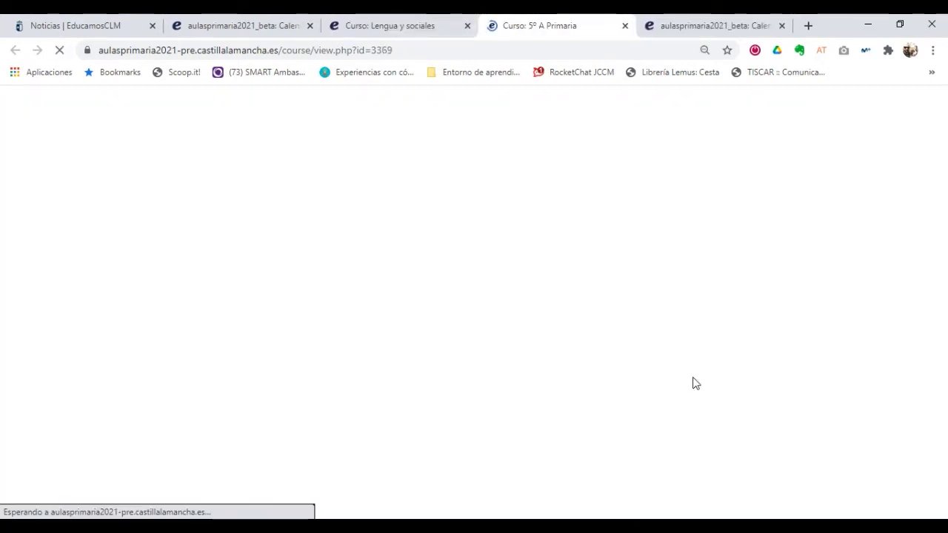
{"action": "scroll", "coordinate": [693, 383], "scroll_direction": "down", "scroll_amount": 3}
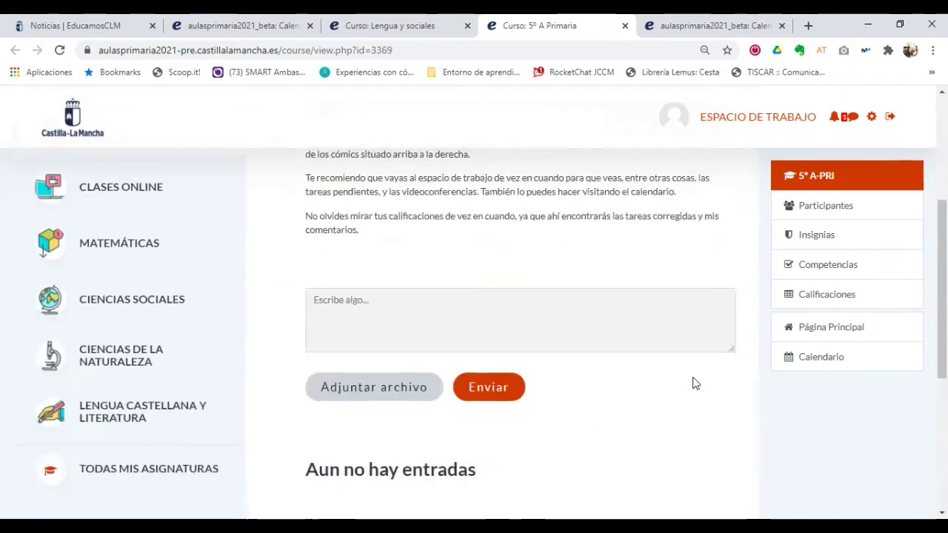
{"action": "scroll", "coordinate": [692, 383], "scroll_direction": "up", "scroll_amount": 2}
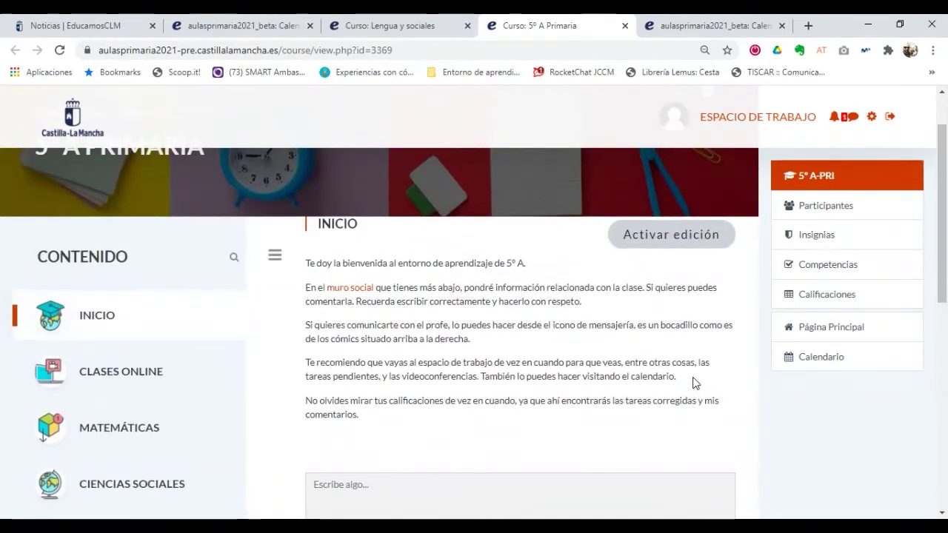
Hide the side navigation block of the 5º A Primaria course and return to the start of the page.
{"action": "left_click", "coordinate": [872, 118]}
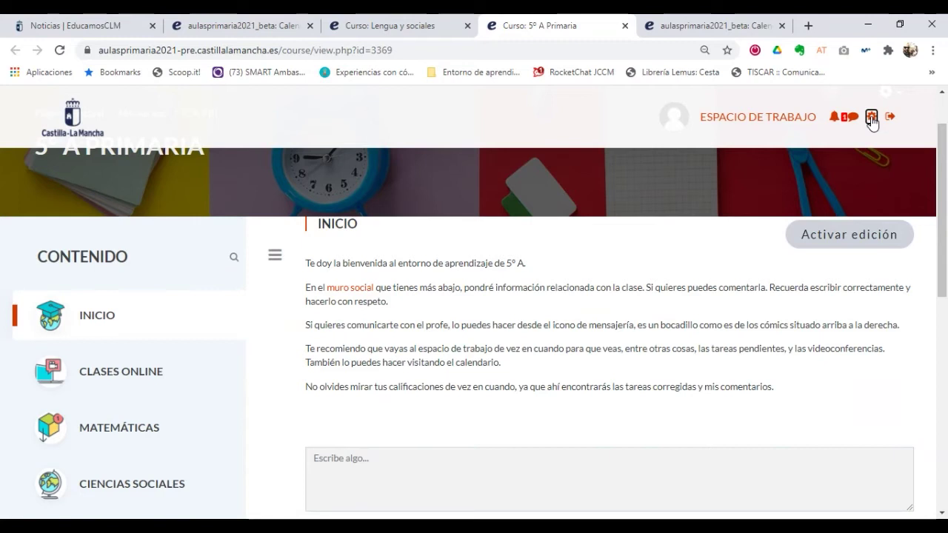
{"action": "scroll", "coordinate": [694, 269], "scroll_direction": "up", "scroll_amount": 2}
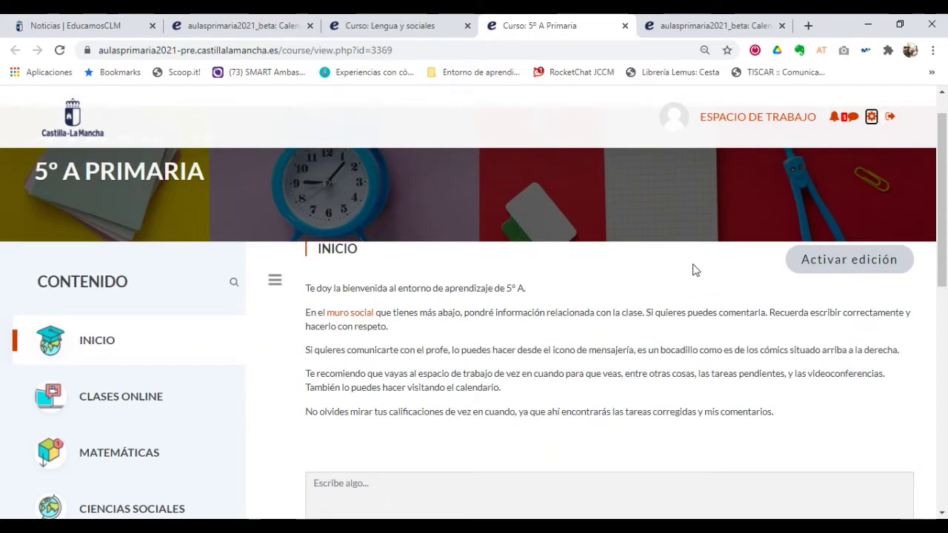
{"action": "scroll", "coordinate": [694, 269], "scroll_direction": "up", "scroll_amount": 2}
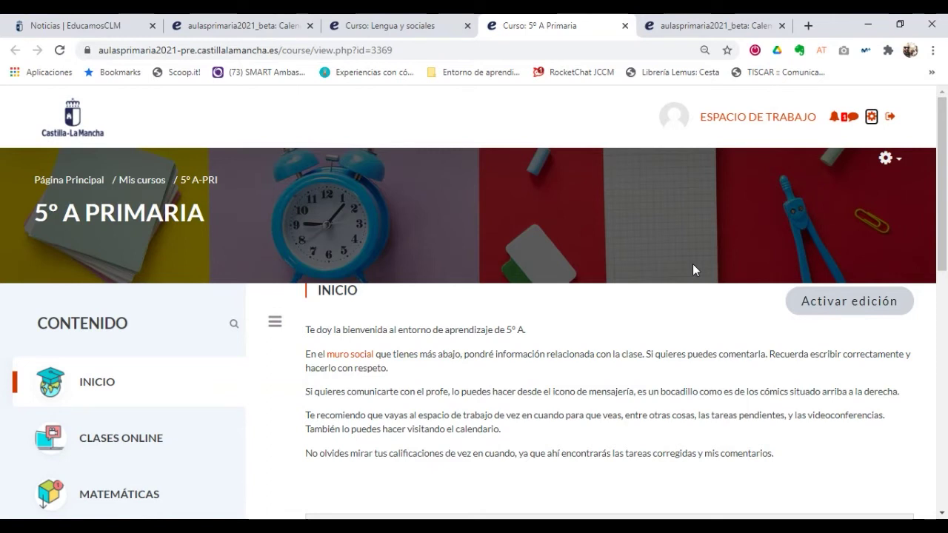
Review the course's Contenido list of sections and the Inicio welcome text with its social wall.
{"action": "scroll", "coordinate": [152, 416], "scroll_direction": "down", "scroll_amount": 1}
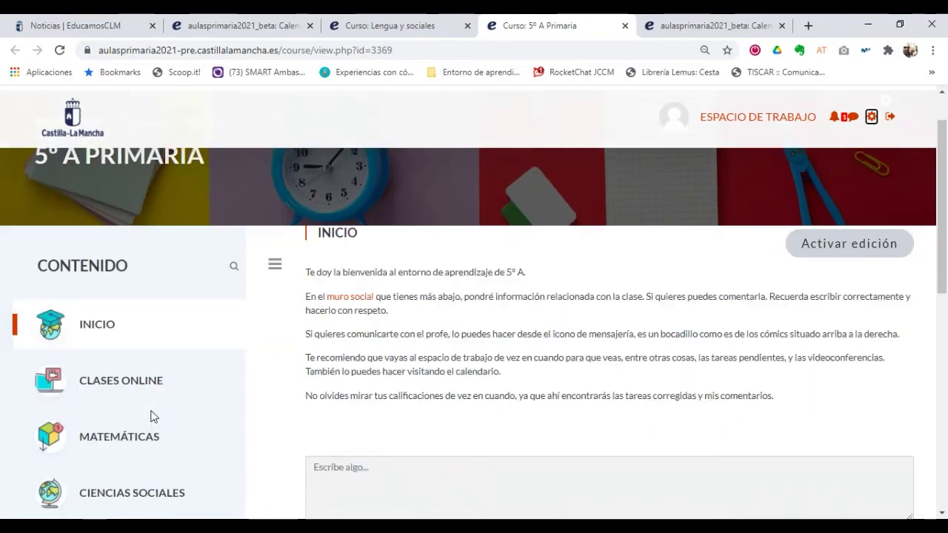
{"action": "scroll", "coordinate": [152, 415], "scroll_direction": "down", "scroll_amount": 2}
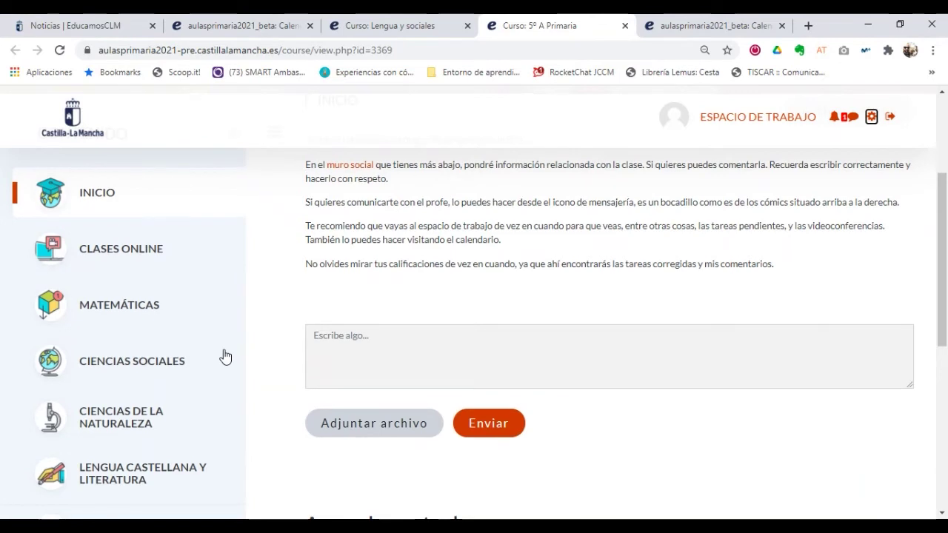
{"action": "scroll", "coordinate": [225, 357], "scroll_direction": "up", "scroll_amount": 2}
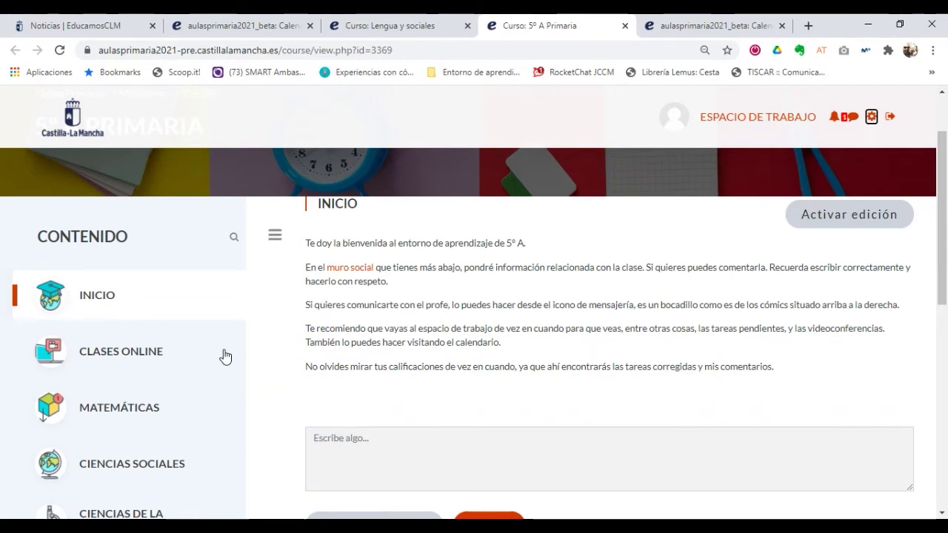
{"action": "scroll", "coordinate": [226, 356], "scroll_direction": "down", "scroll_amount": 1}
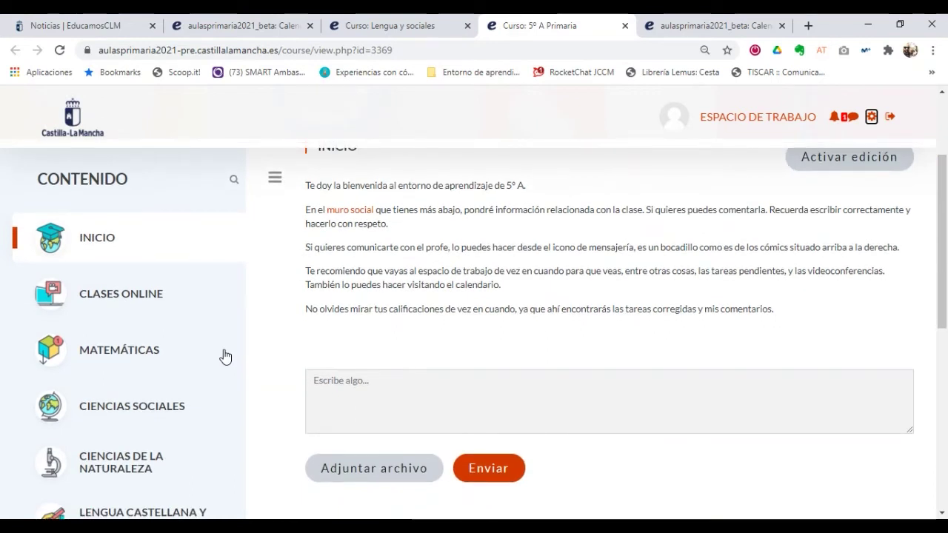
{"action": "scroll", "coordinate": [225, 357], "scroll_direction": "up", "scroll_amount": 2}
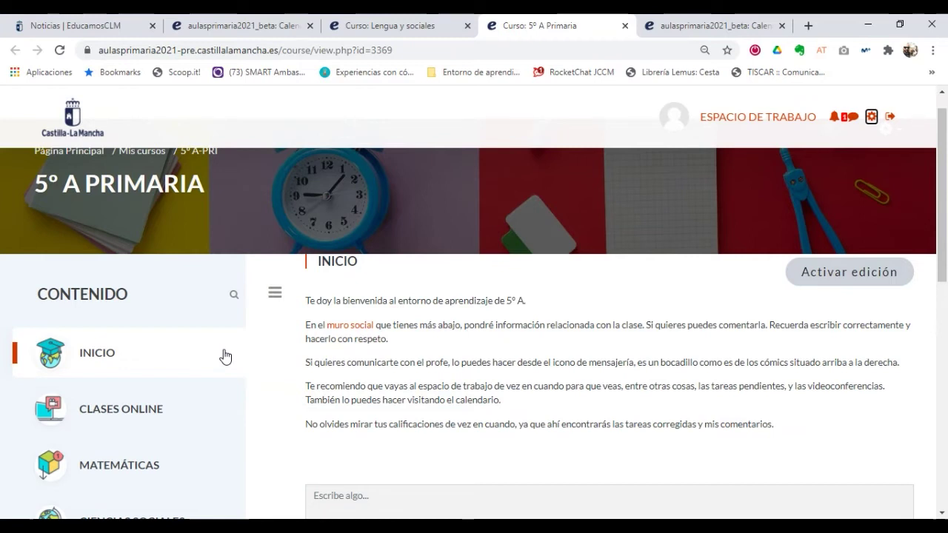
{"action": "scroll", "coordinate": [226, 356], "scroll_direction": "down", "scroll_amount": 2}
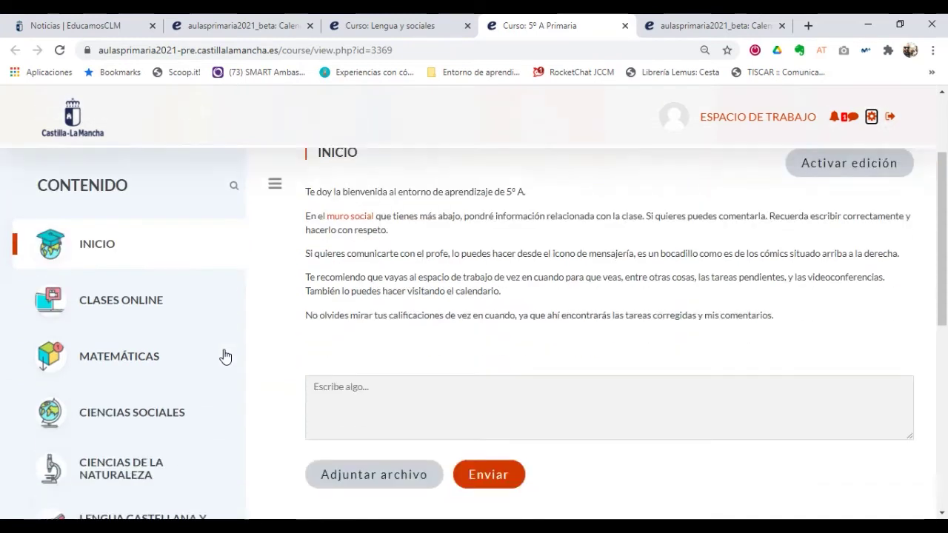
Open the Matemáticas section and review its topics, discussion forums and links to the neighbouring modules.
{"action": "left_click", "coordinate": [123, 320]}
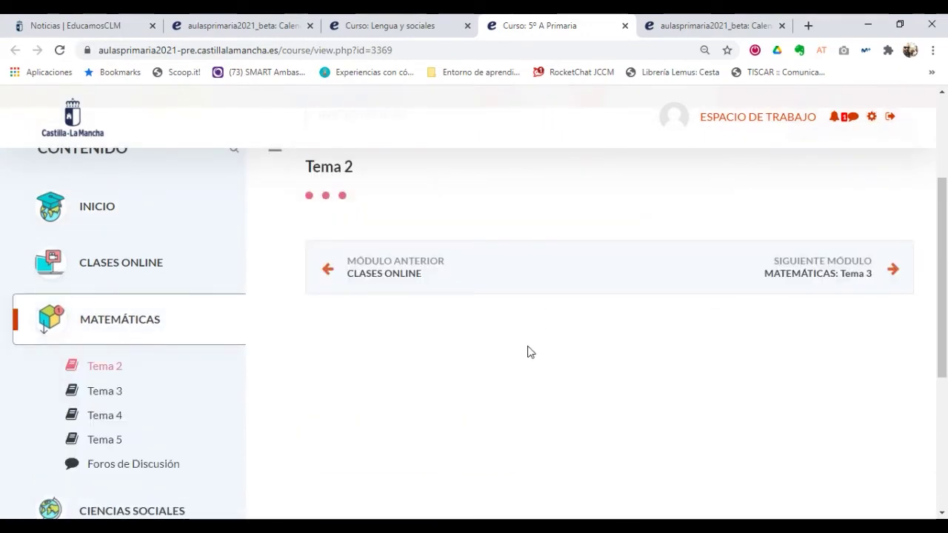
{"action": "scroll", "coordinate": [531, 352], "scroll_direction": "up", "scroll_amount": 1}
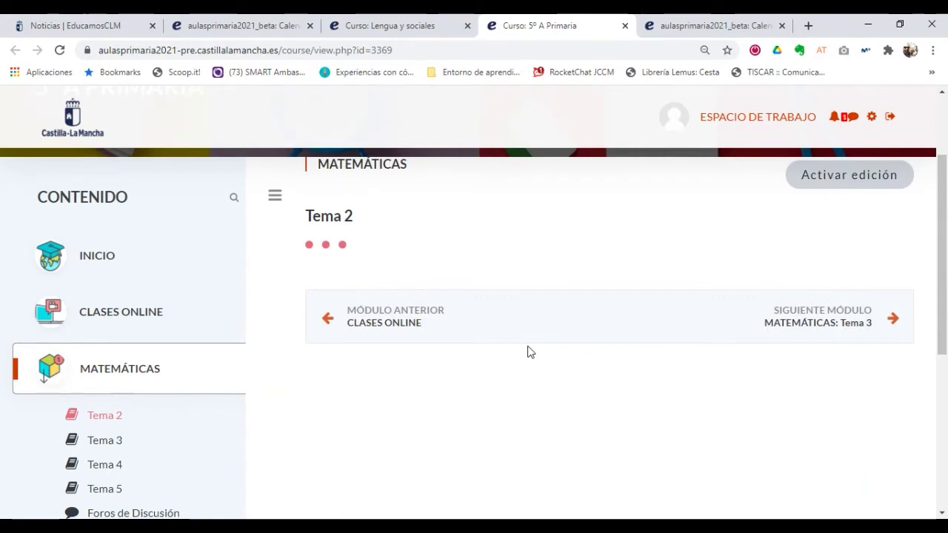
{"action": "scroll", "coordinate": [529, 352], "scroll_direction": "down", "scroll_amount": 3}
{"action": "scroll", "coordinate": [526, 351], "scroll_direction": "up", "scroll_amount": 1}
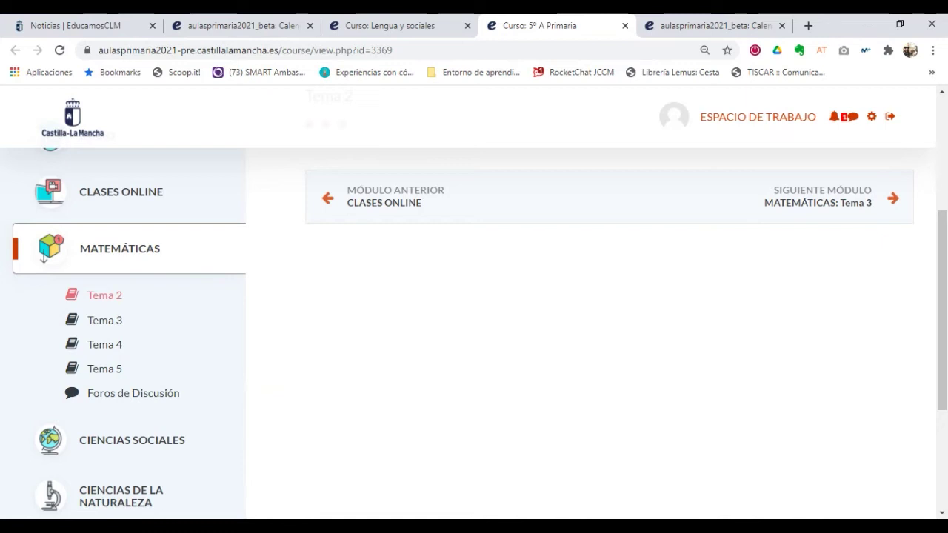
{"action": "scroll", "coordinate": [196, 239], "scroll_direction": "down", "scroll_amount": 2}
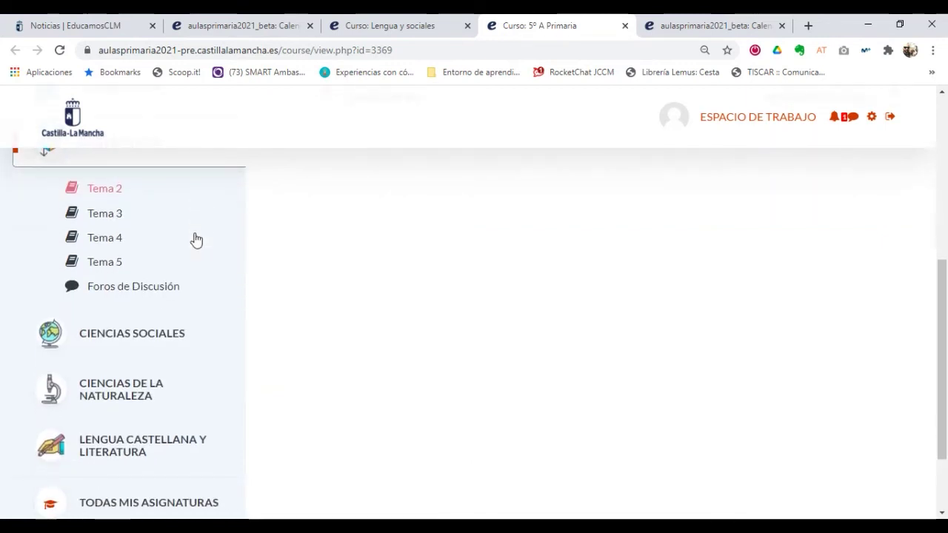
{"action": "scroll", "coordinate": [196, 239], "scroll_direction": "up", "scroll_amount": 3}
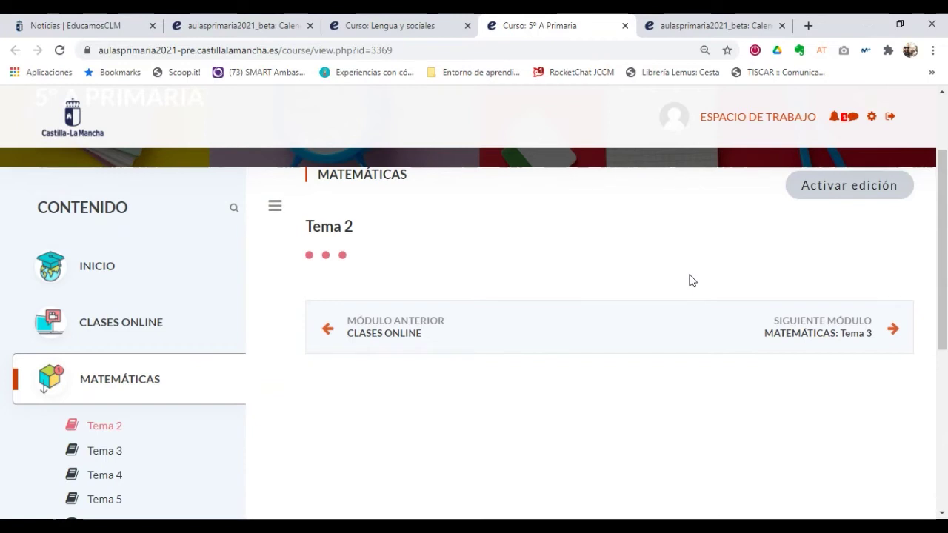
{"action": "scroll", "coordinate": [689, 279], "scroll_direction": "down", "scroll_amount": 2}
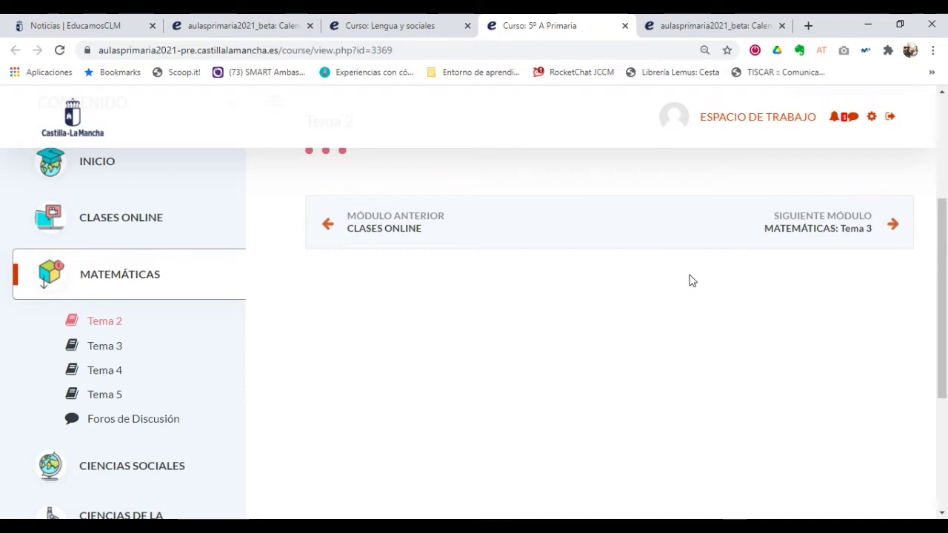
{"action": "scroll", "coordinate": [689, 280], "scroll_direction": "up", "scroll_amount": 3}
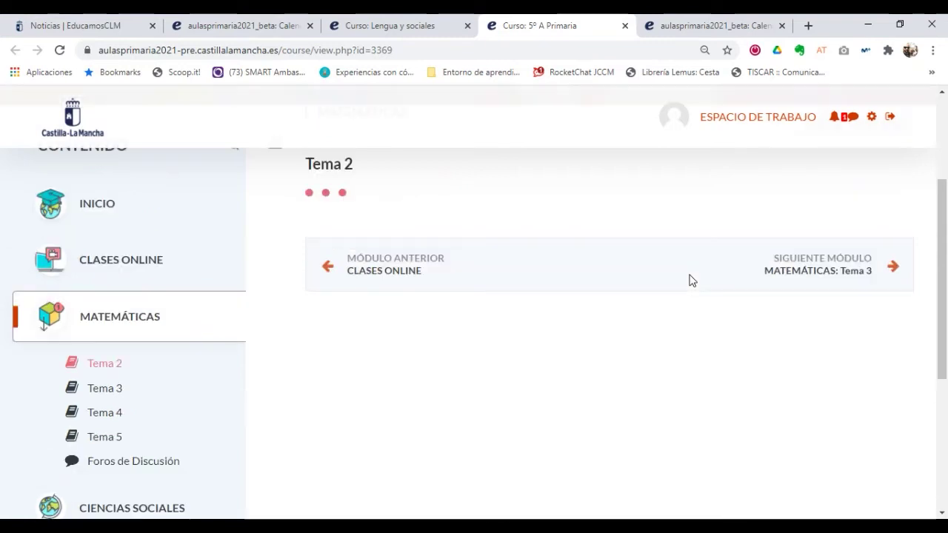
Return to the course's Inicio section and read the welcome text above the social wall.
{"action": "left_click", "coordinate": [108, 386]}
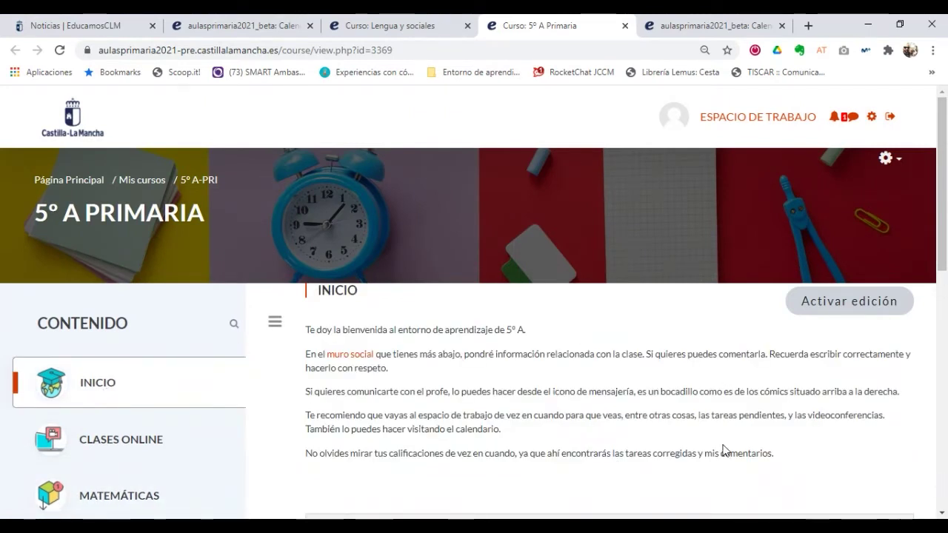
{"action": "scroll", "coordinate": [610, 435], "scroll_direction": "down", "scroll_amount": 2}
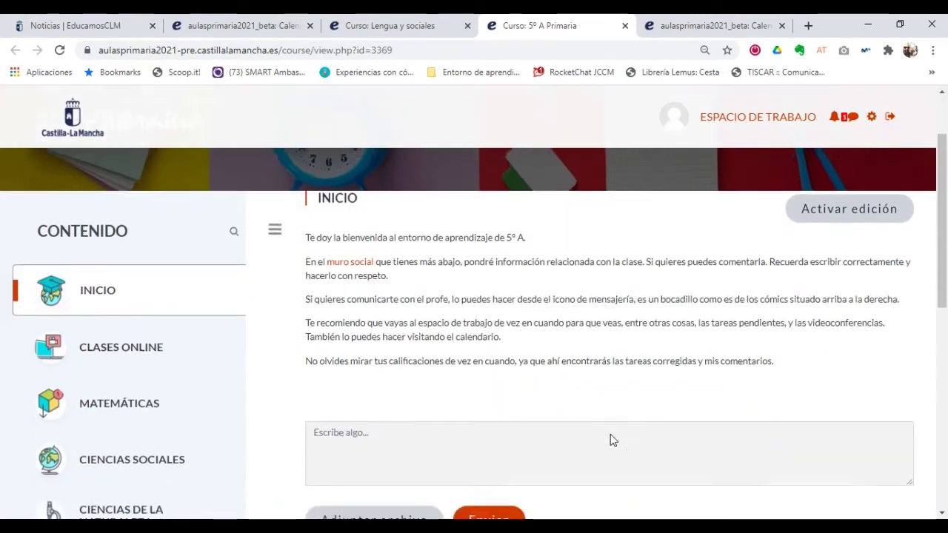
{"action": "scroll", "coordinate": [610, 435], "scroll_direction": "down", "scroll_amount": 1}
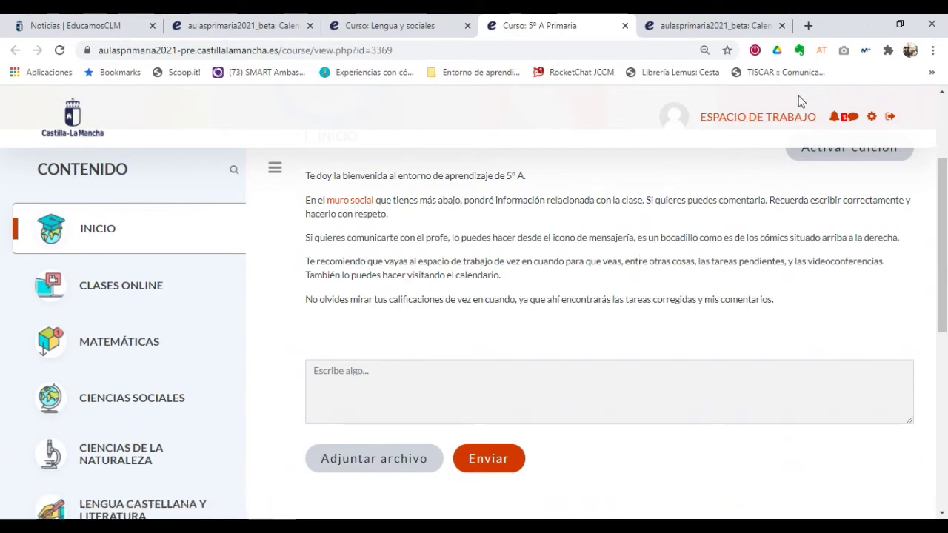
Check the notifications list and close it, and open the Mensajes page to look over its search field and conversation groups.
{"action": "left_click", "coordinate": [832, 123]}
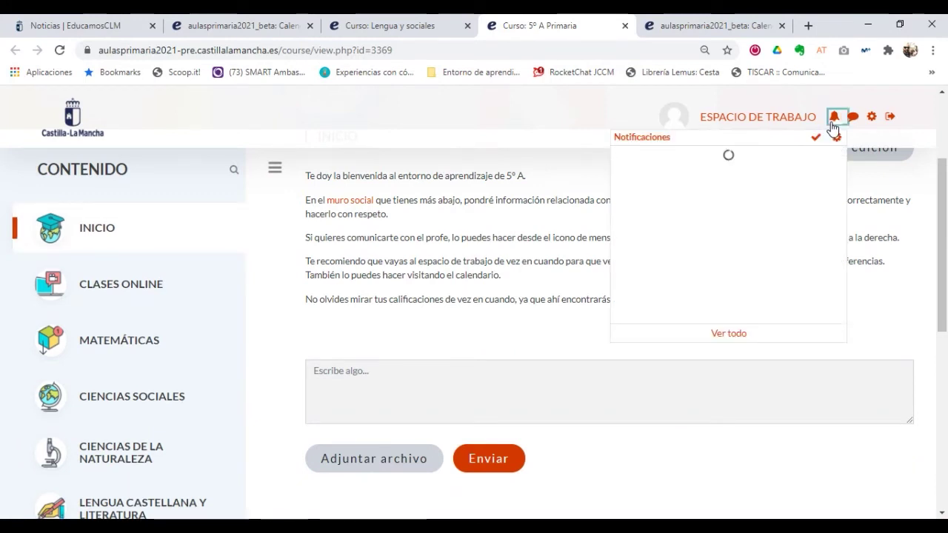
{"action": "left_click", "coordinate": [833, 123]}
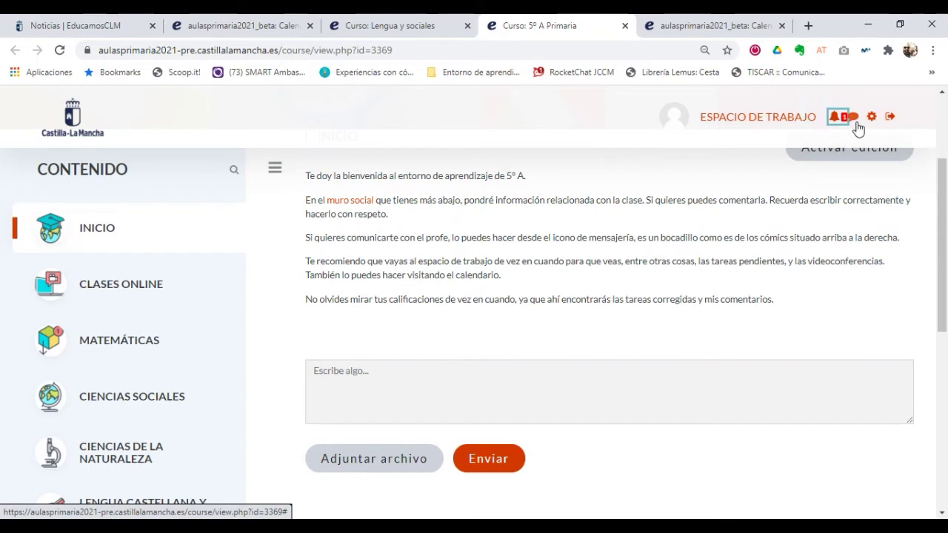
{"action": "left_click", "coordinate": [855, 123]}
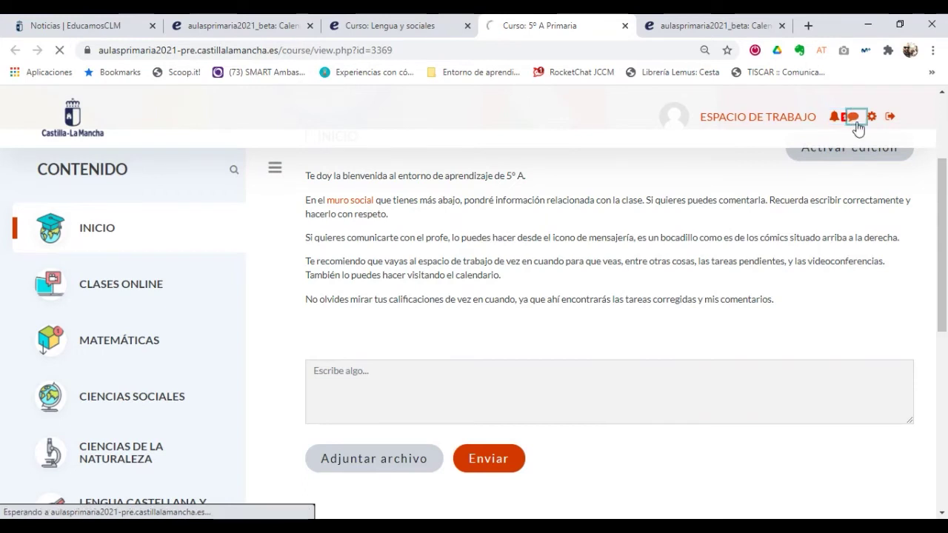
{"action": "scroll", "coordinate": [684, 267], "scroll_direction": "down", "scroll_amount": 2}
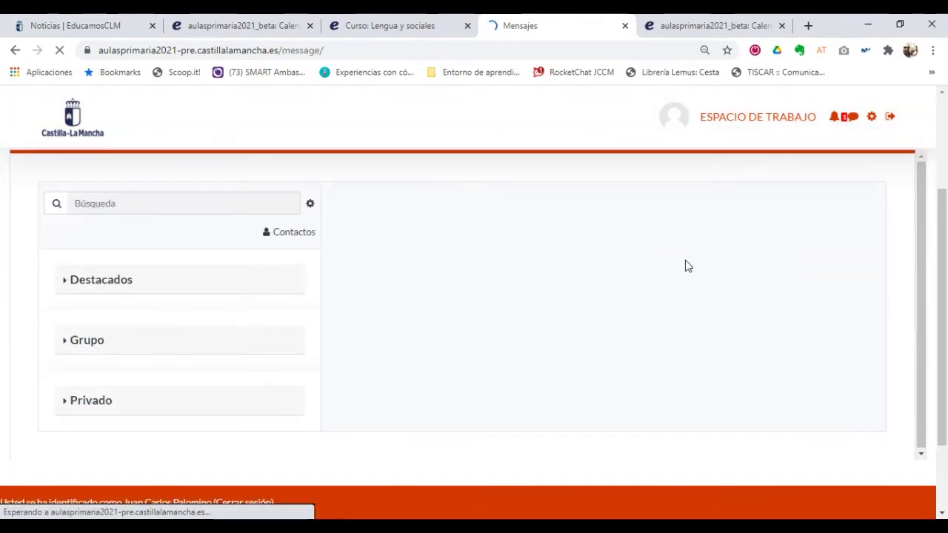
{"action": "left_click", "coordinate": [153, 209]}
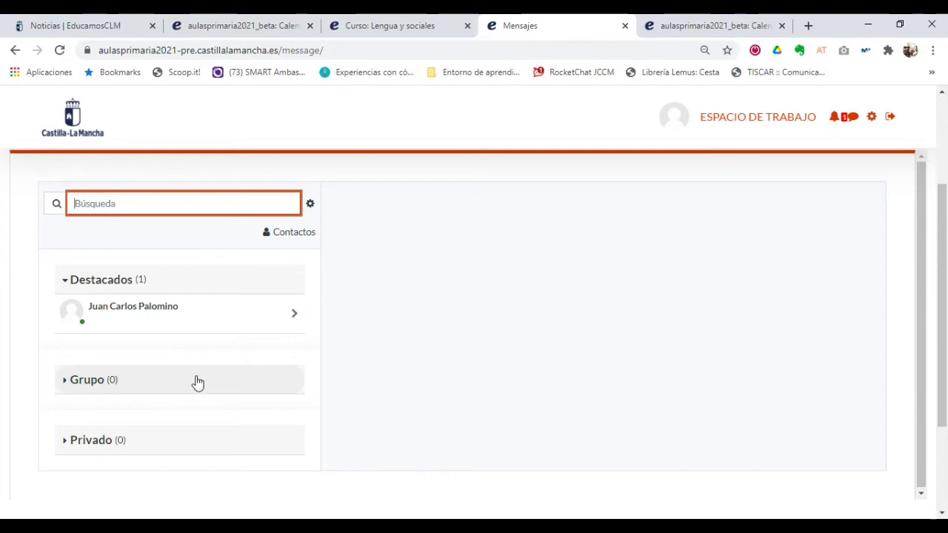
Show the side navigation block again and go back to the 5º A Primaria course page.
{"action": "left_click", "coordinate": [872, 122]}
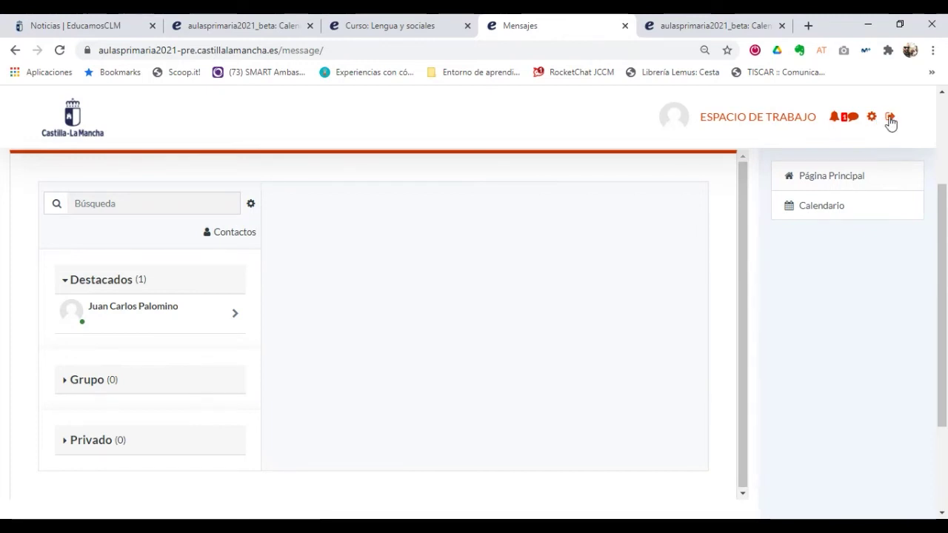
{"action": "left_click", "coordinate": [10, 52]}
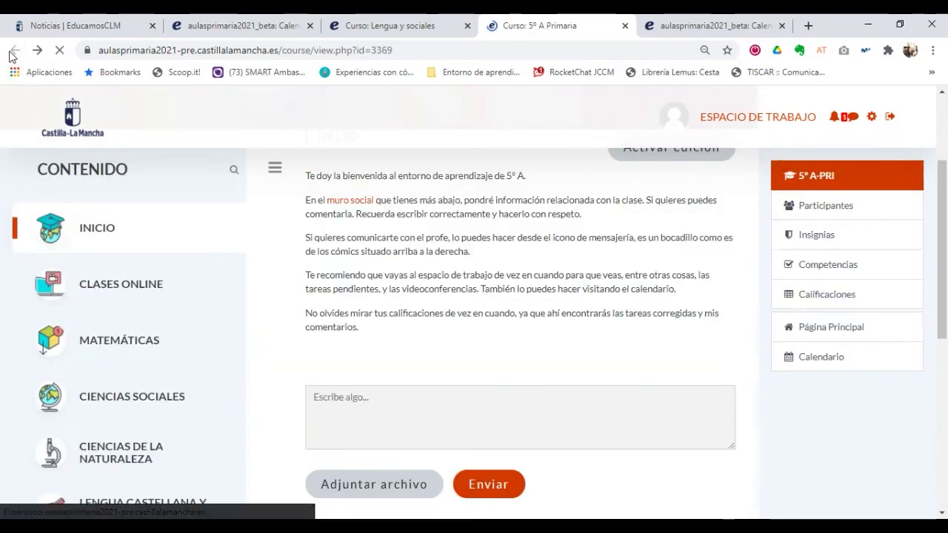
Look over the Inicio section down to the social wall and hide the side navigation block.
{"action": "scroll", "coordinate": [302, 338], "scroll_direction": "down", "scroll_amount": 2}
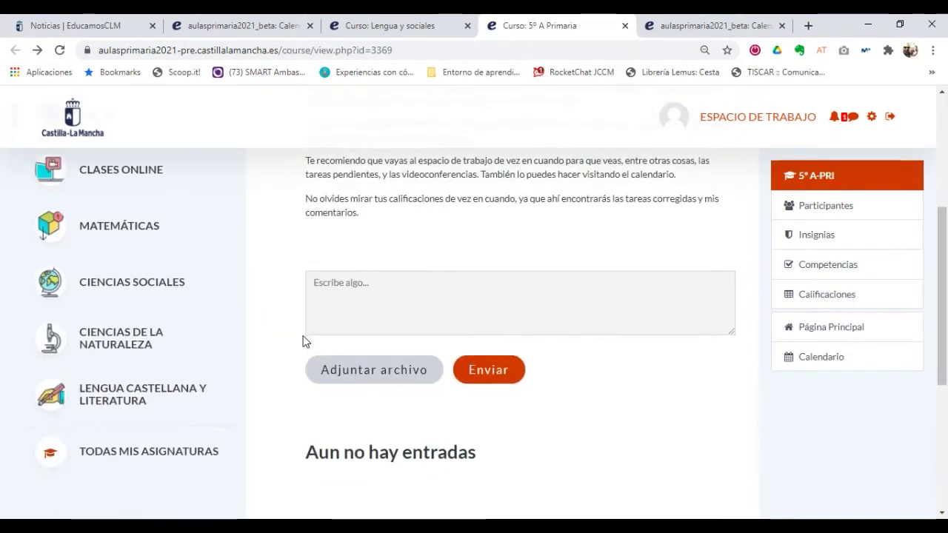
{"action": "scroll", "coordinate": [302, 342], "scroll_direction": "down", "scroll_amount": 1}
{"action": "scroll", "coordinate": [302, 341], "scroll_direction": "up", "scroll_amount": 3}
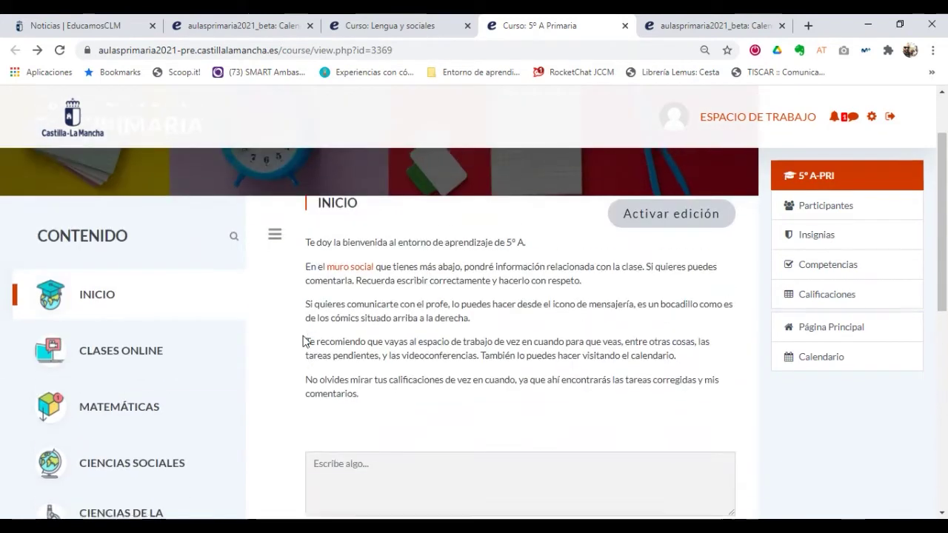
{"action": "left_click", "coordinate": [871, 117]}
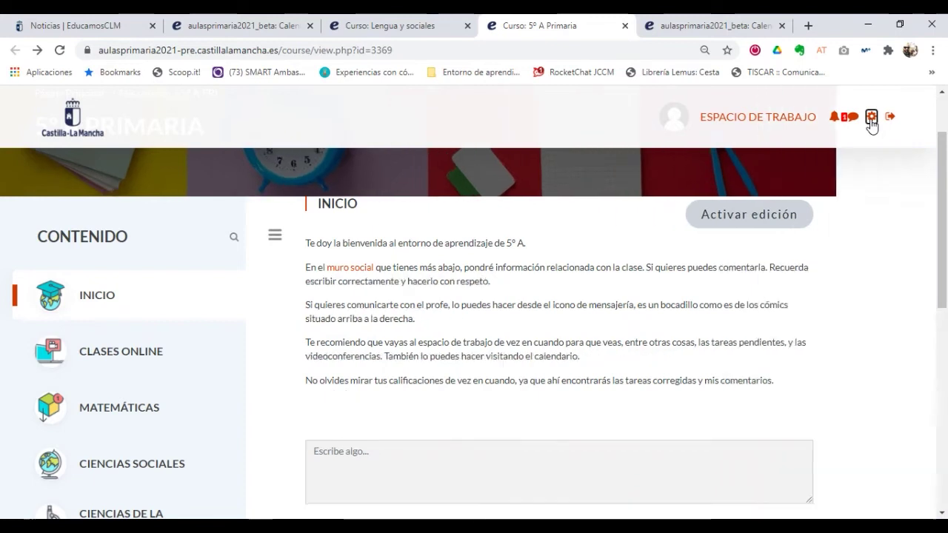
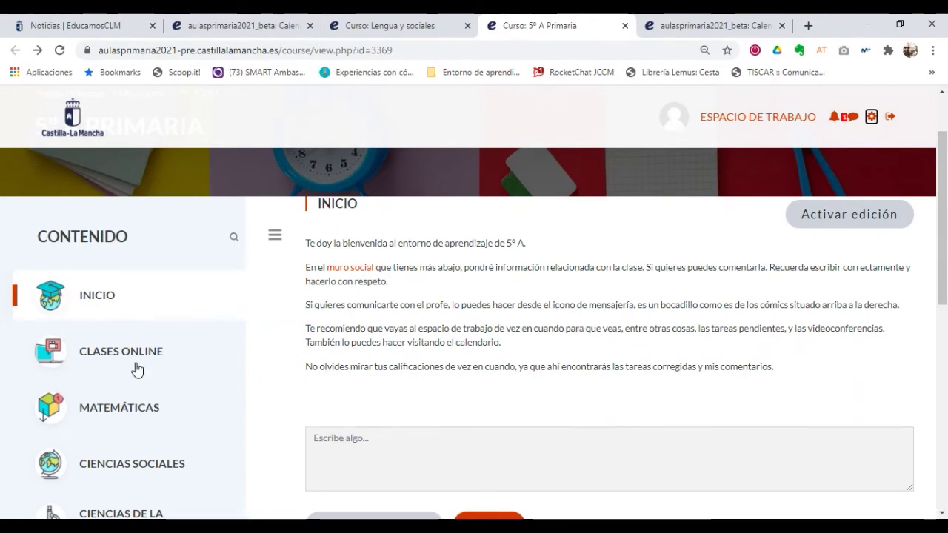
{"action": "scroll", "coordinate": [136, 369], "scroll_direction": "up", "scroll_amount": 1}
{"action": "scroll", "coordinate": [137, 370], "scroll_direction": "down", "scroll_amount": 2}
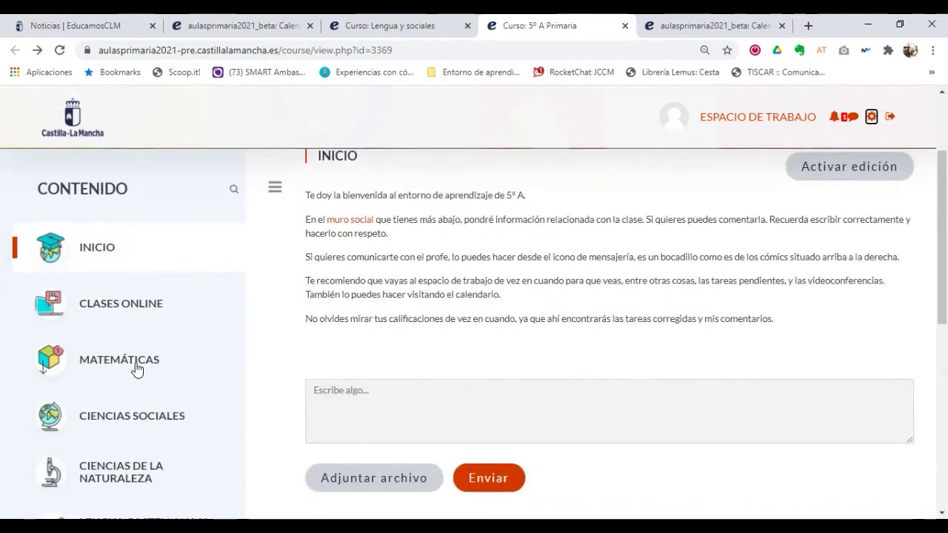
{"action": "scroll", "coordinate": [136, 369], "scroll_direction": "up", "scroll_amount": 1}
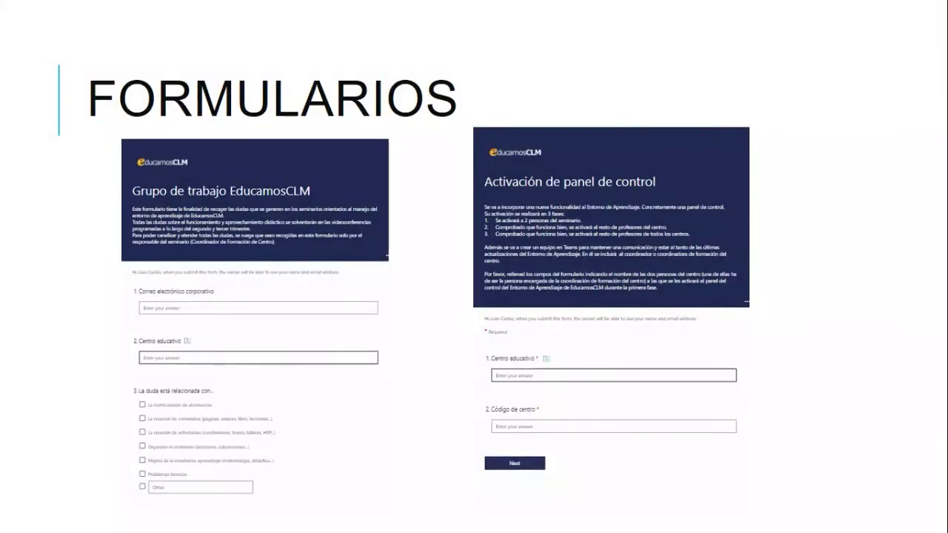
{"action": "key", "text": "Right"}
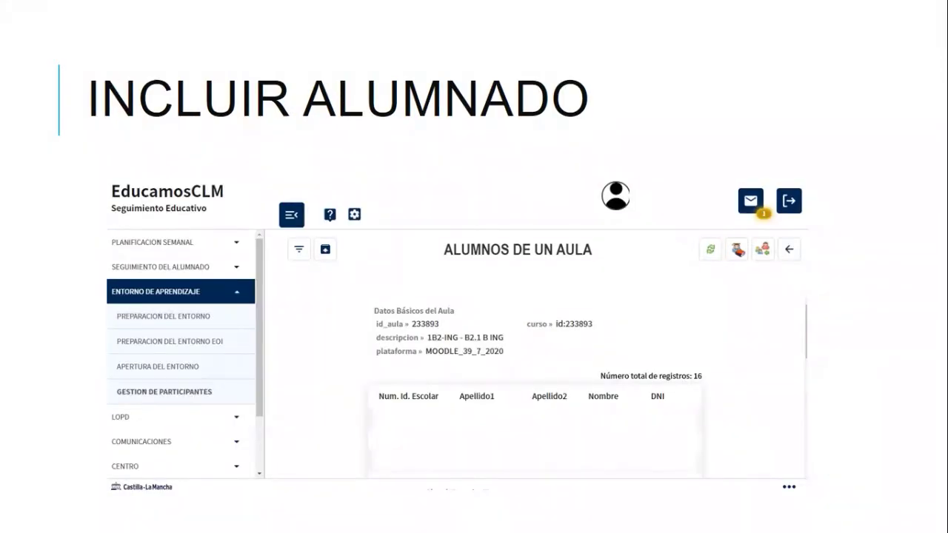
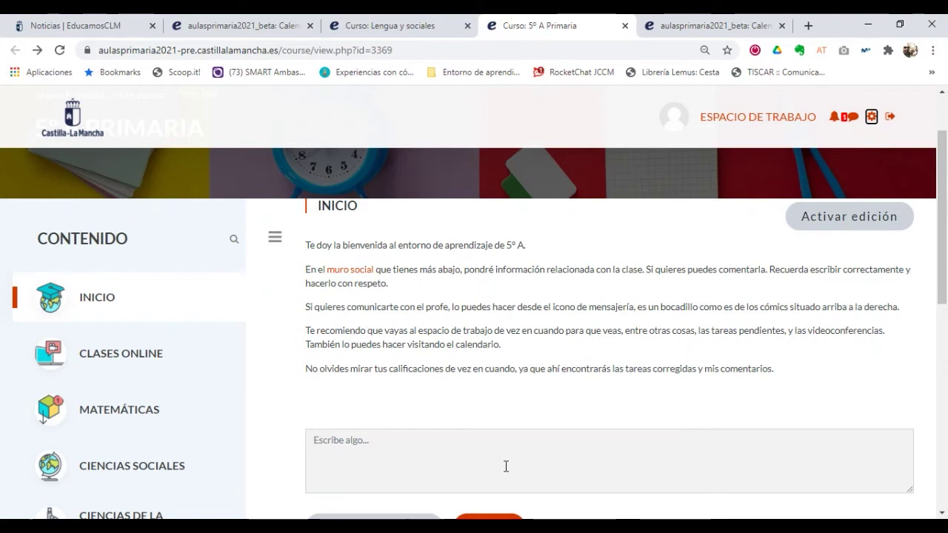
Show the course's side navigation block to look at its links, and hide it again.
{"action": "scroll", "coordinate": [506, 466], "scroll_direction": "up", "scroll_amount": 1}
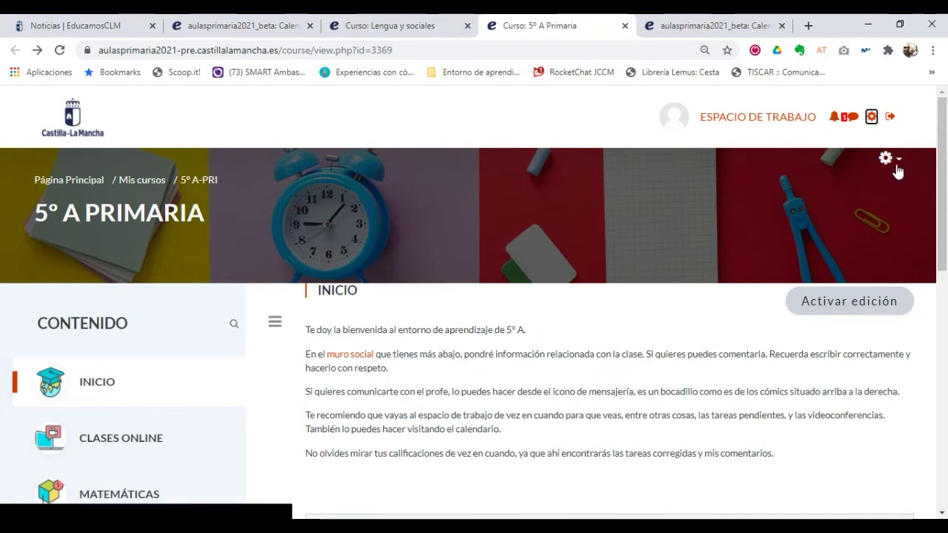
{"action": "left_click", "coordinate": [870, 117]}
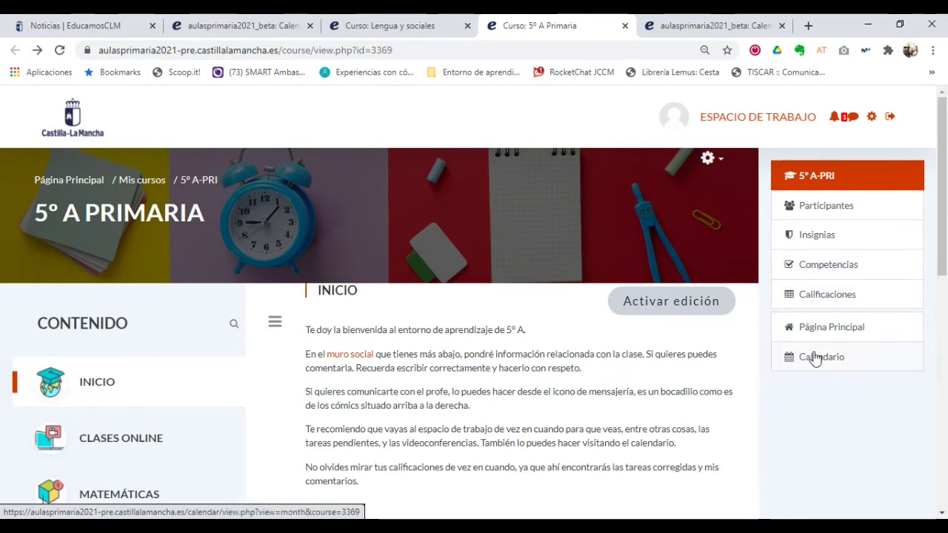
{"action": "left_click", "coordinate": [872, 117]}
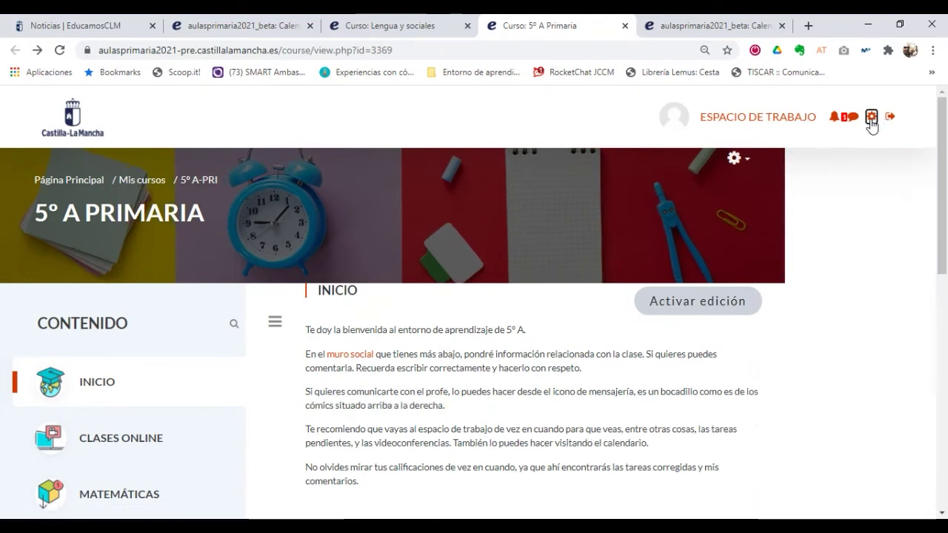
Open the 5º A Primaria course's settings for editing and review the full name, short name and category fields.
{"action": "left_click", "coordinate": [892, 165]}
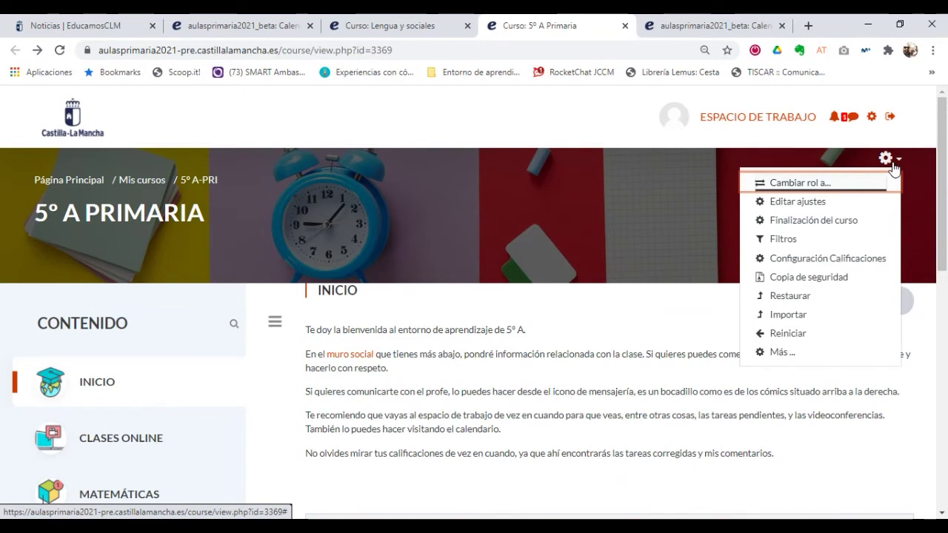
{"action": "left_click", "coordinate": [838, 203]}
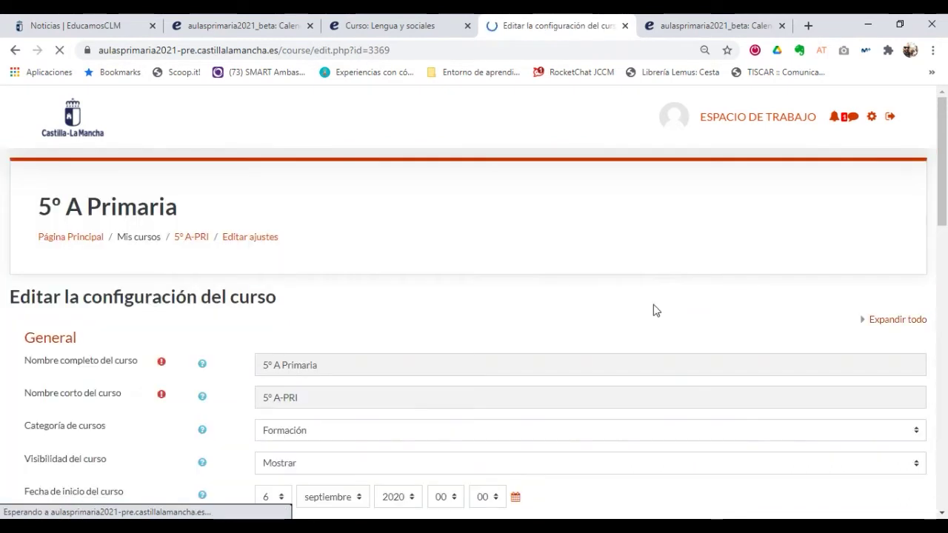
{"action": "scroll", "coordinate": [654, 311], "scroll_direction": "down", "scroll_amount": 2}
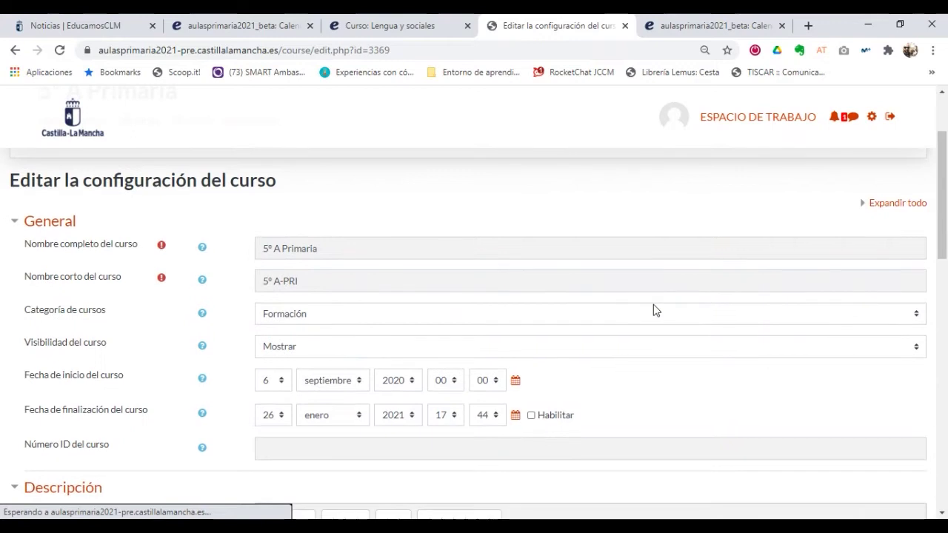
{"action": "left_click", "coordinate": [389, 247]}
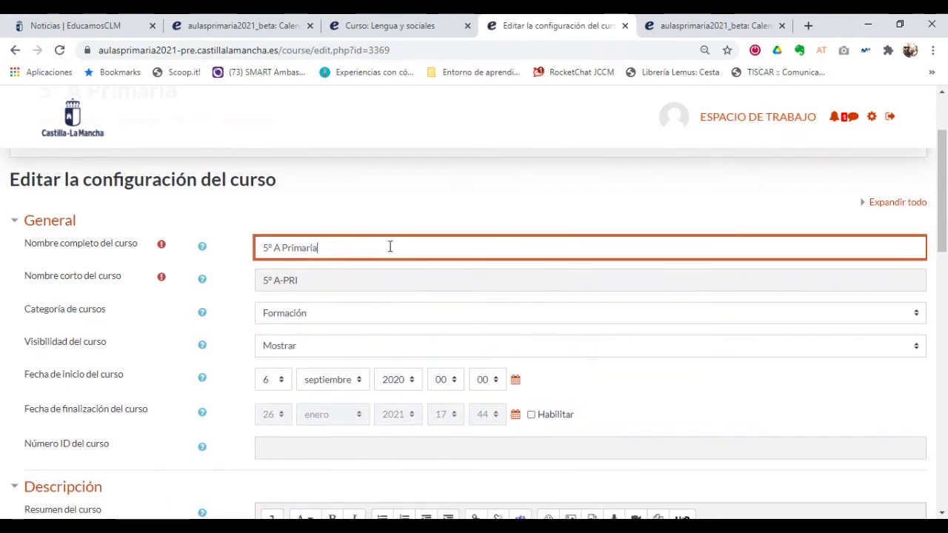
{"action": "left_click", "coordinate": [401, 290]}
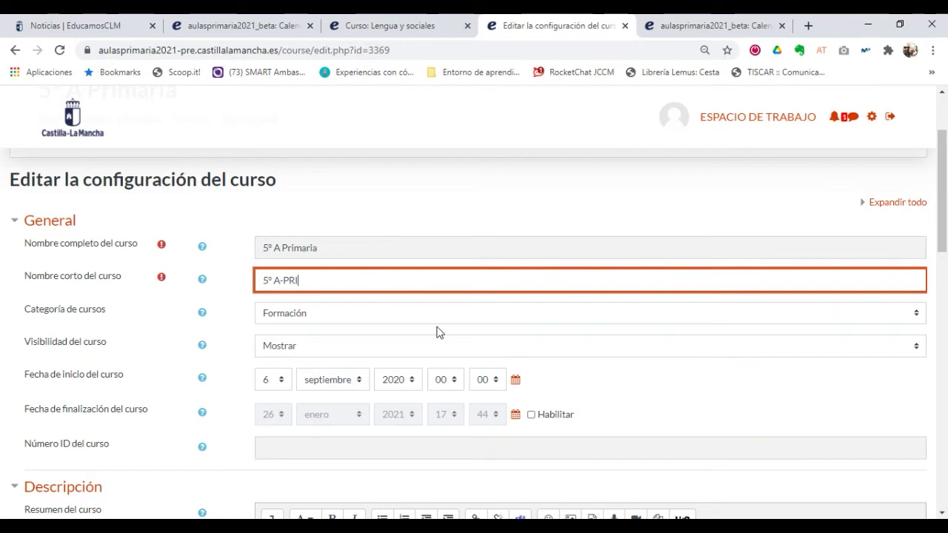
{"action": "left_click", "coordinate": [472, 322]}
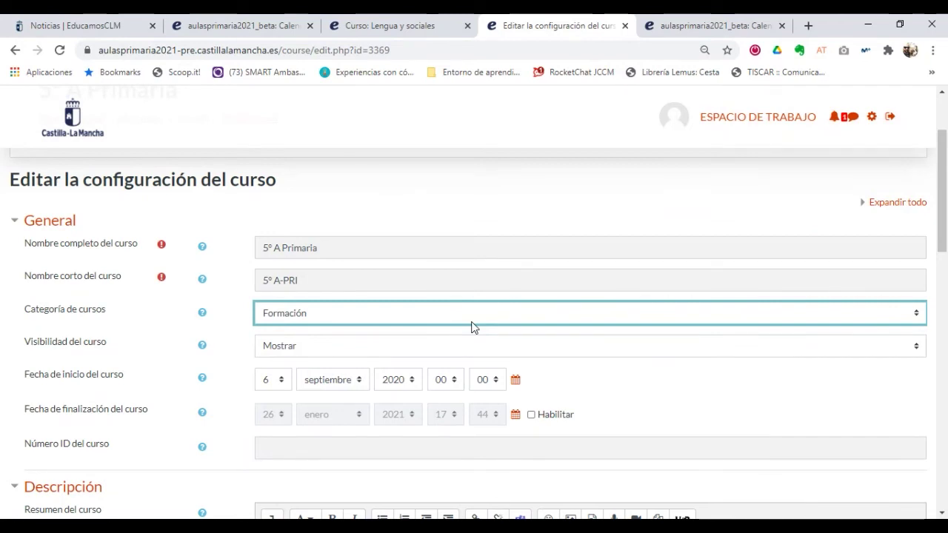
{"action": "scroll", "coordinate": [472, 328], "scroll_direction": "down", "scroll_amount": 1}
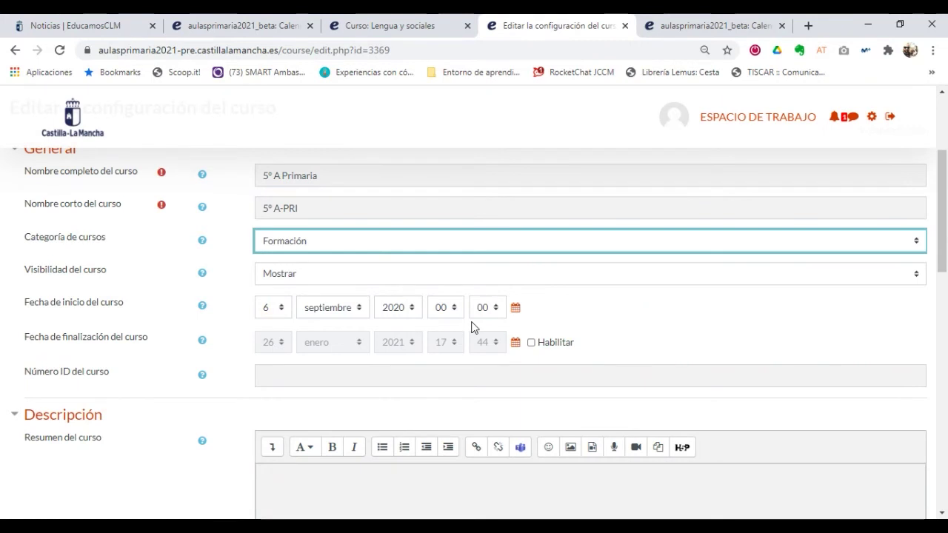
Switch the course visibility to Ocultar as a demonstration and set it back to Mostrar.
{"action": "key", "text": "Tab"}
{"action": "key", "text": "Up"}
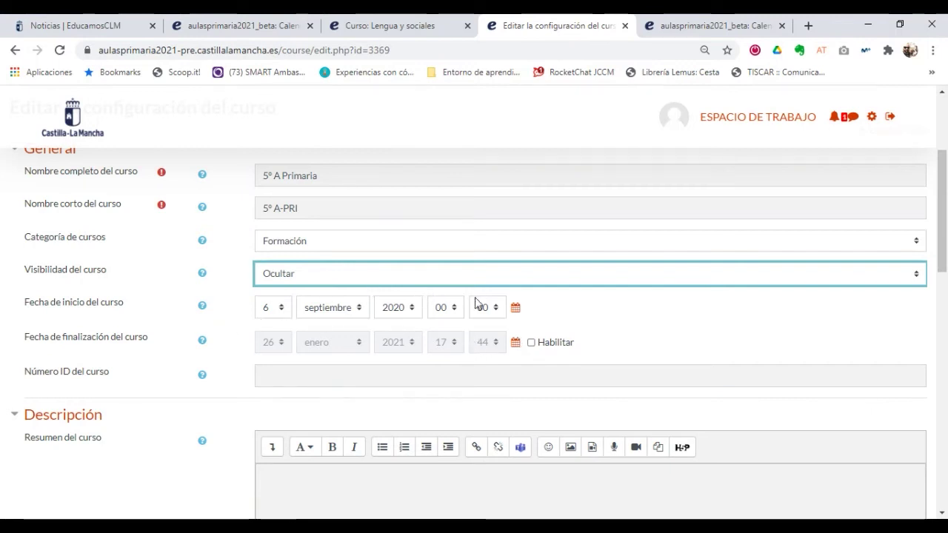
{"action": "key", "text": "Down"}
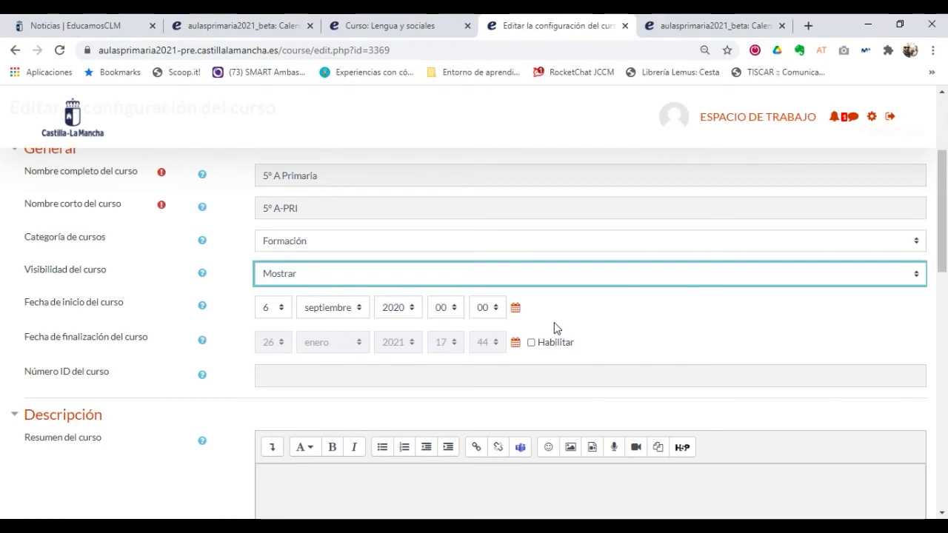
Examine the course summary editor, the summary image upload area with its accepted file types, and the remaining settings sections.
{"action": "scroll", "coordinate": [553, 322], "scroll_direction": "down", "scroll_amount": 3}
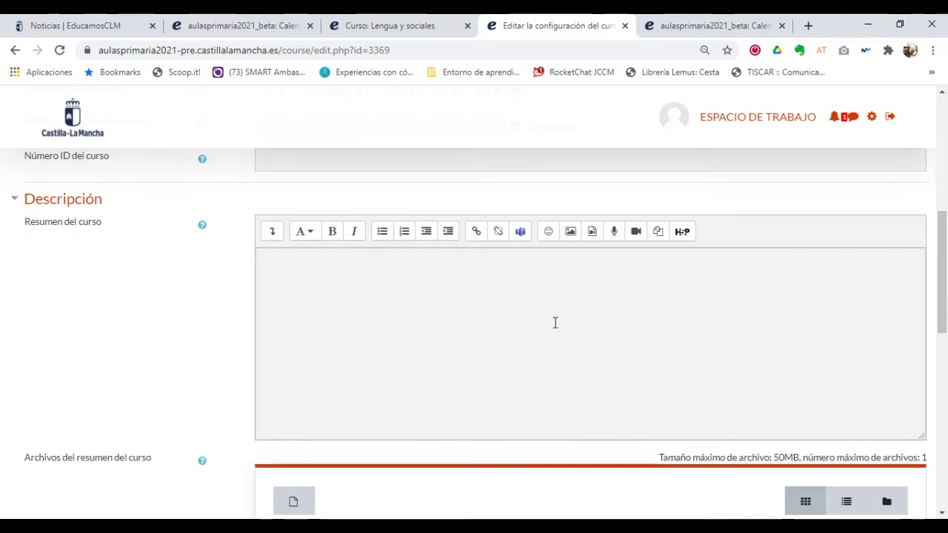
{"action": "scroll", "coordinate": [554, 322], "scroll_direction": "down", "scroll_amount": 3}
{"action": "scroll", "coordinate": [554, 322], "scroll_direction": "down", "scroll_amount": 1}
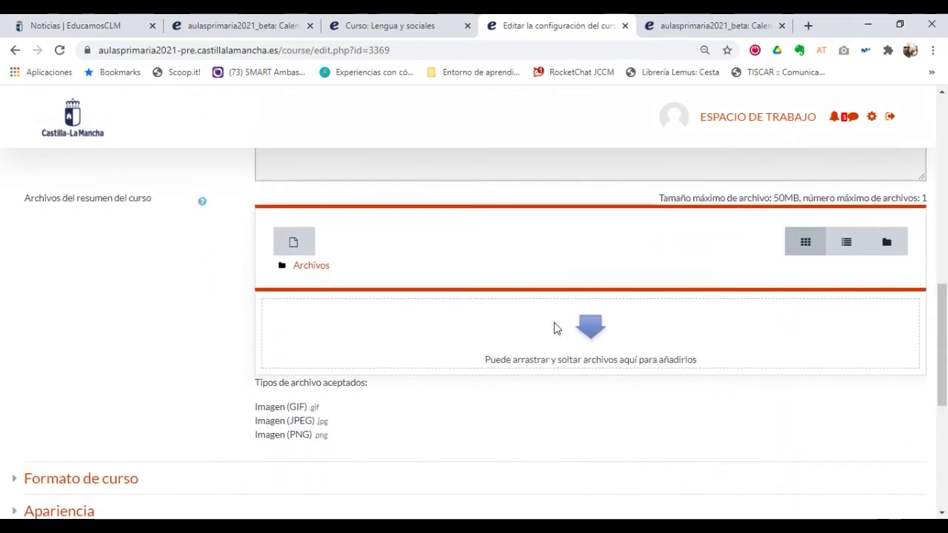
{"action": "left_click", "coordinate": [582, 348]}
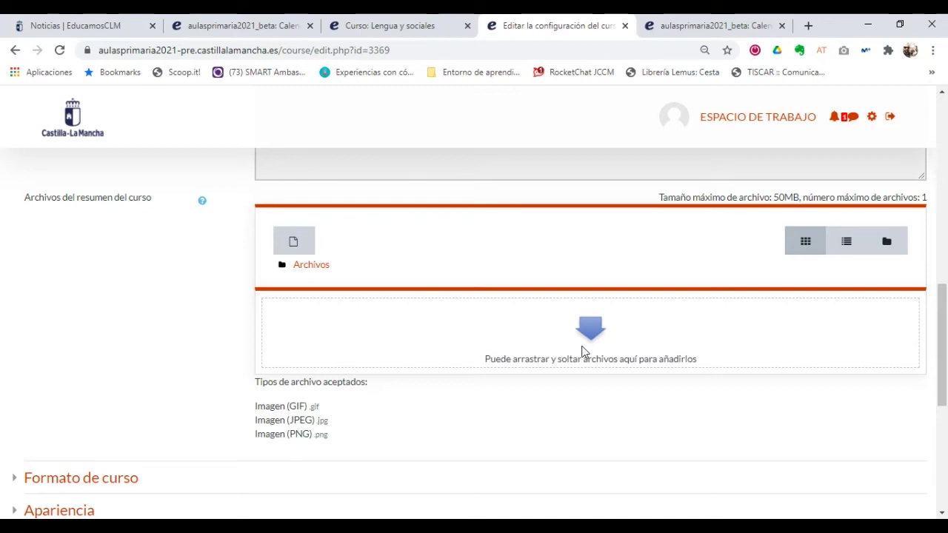
{"action": "scroll", "coordinate": [582, 351], "scroll_direction": "down", "scroll_amount": 2}
{"action": "scroll", "coordinate": [582, 351], "scroll_direction": "down", "scroll_amount": 2}
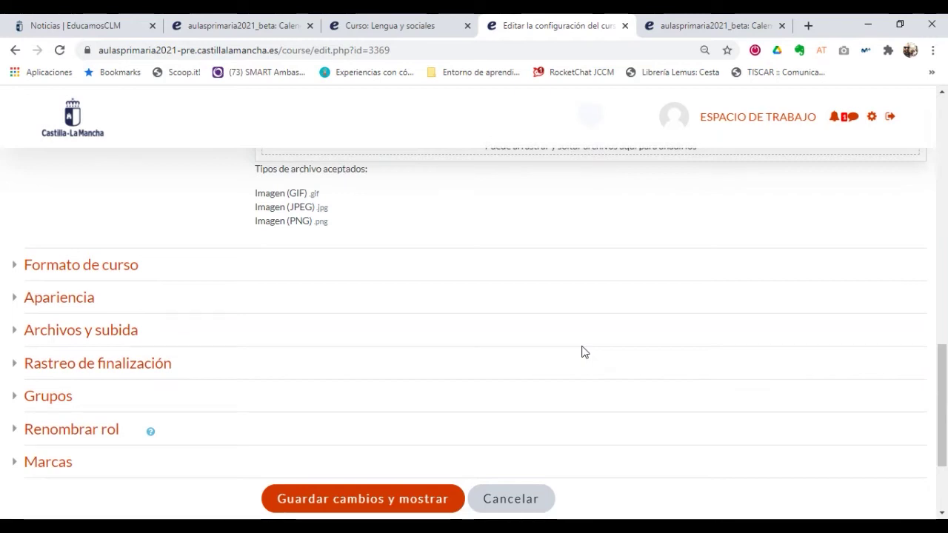
Expand Archivos y subida and set the maximum size for user-uploaded files to Sitio límite de subida (2GB).
{"action": "left_click", "coordinate": [85, 336]}
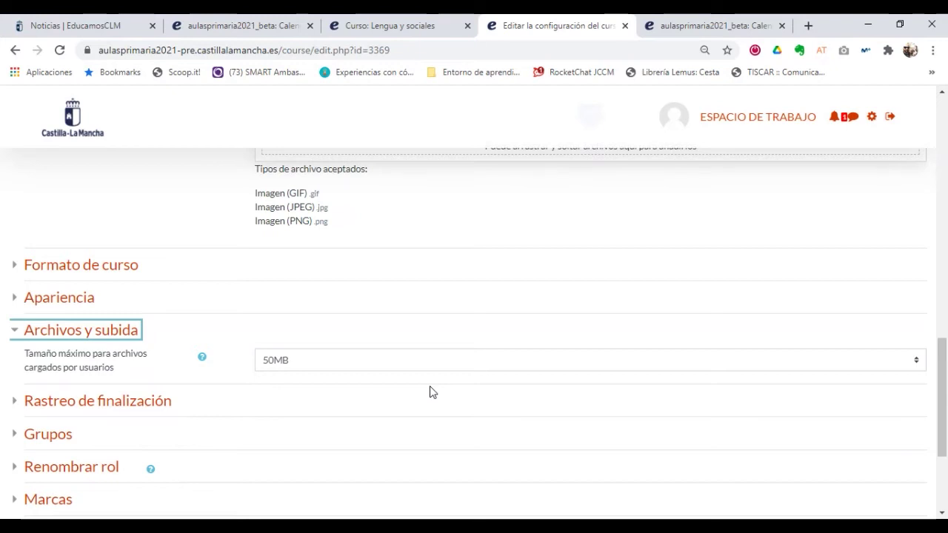
{"action": "left_click", "coordinate": [439, 370]}
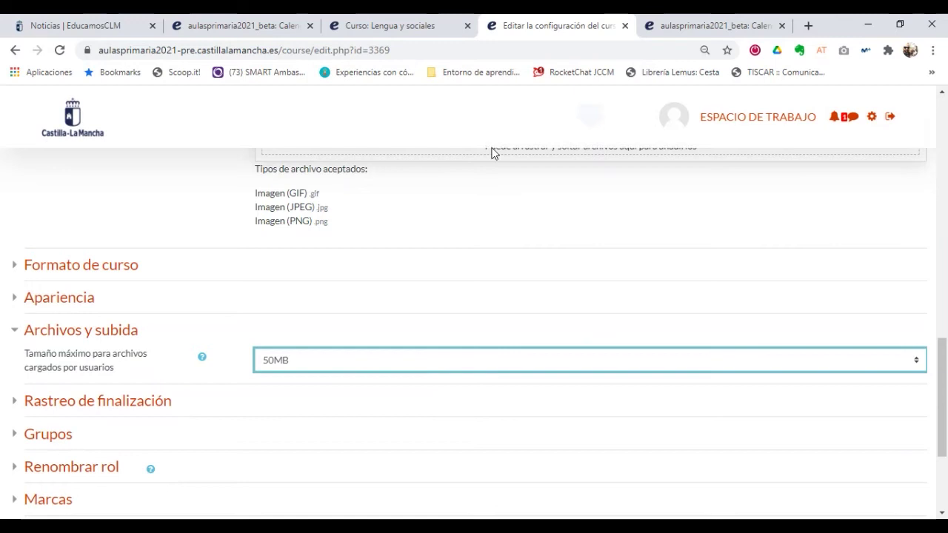
{"action": "key", "text": "Home"}
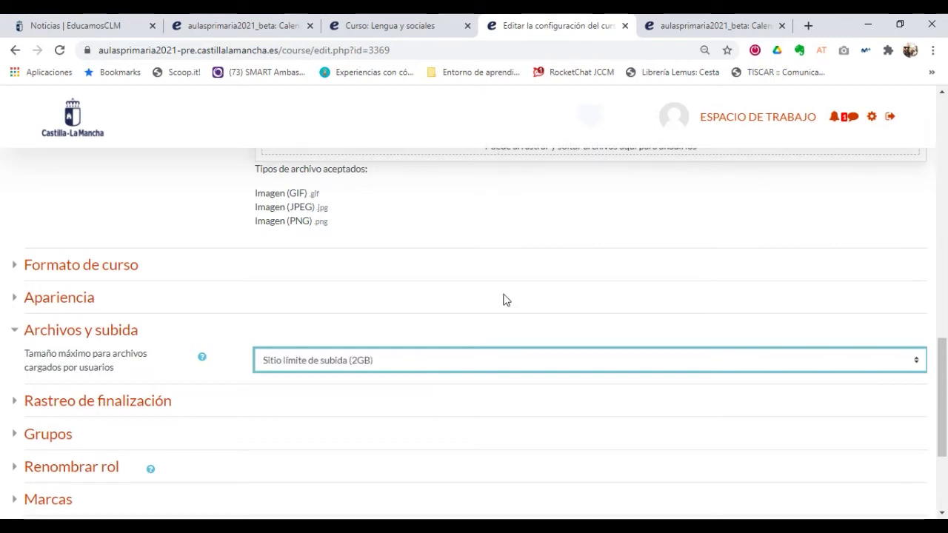
Expand the Rastreo de finalización and Grupos settings, and set the group mode to Grupos visibles.
{"action": "scroll", "coordinate": [502, 300], "scroll_direction": "down", "scroll_amount": 2}
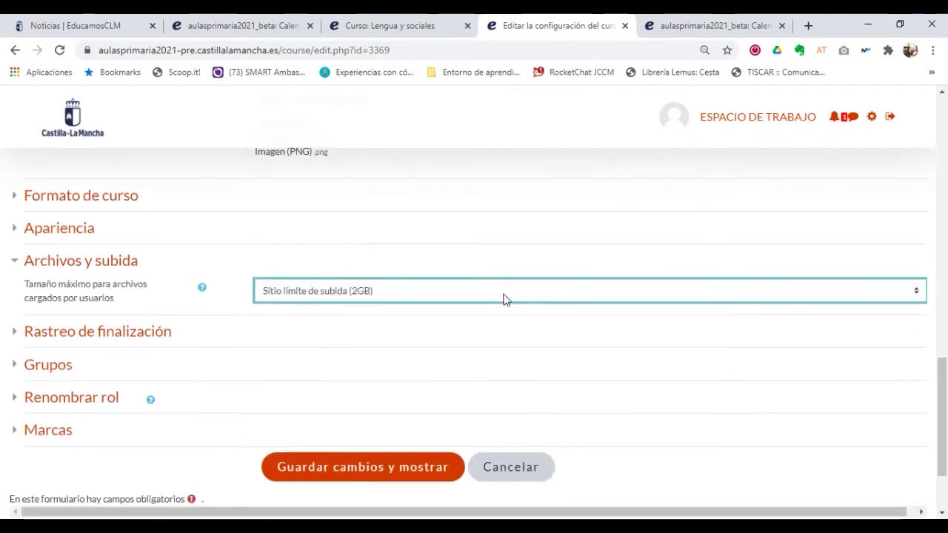
{"action": "left_click", "coordinate": [124, 340]}
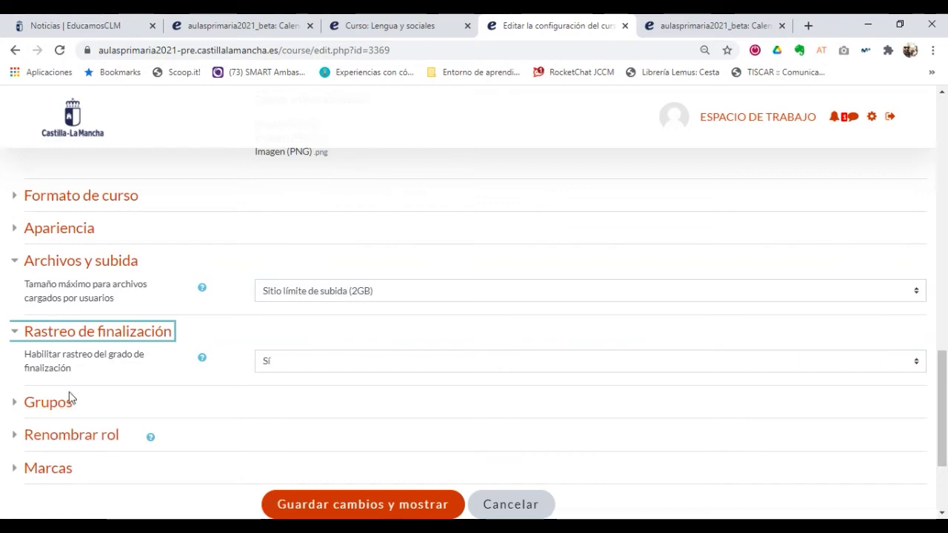
{"action": "scroll", "coordinate": [69, 391], "scroll_direction": "down", "scroll_amount": 1}
{"action": "left_click", "coordinate": [62, 334]}
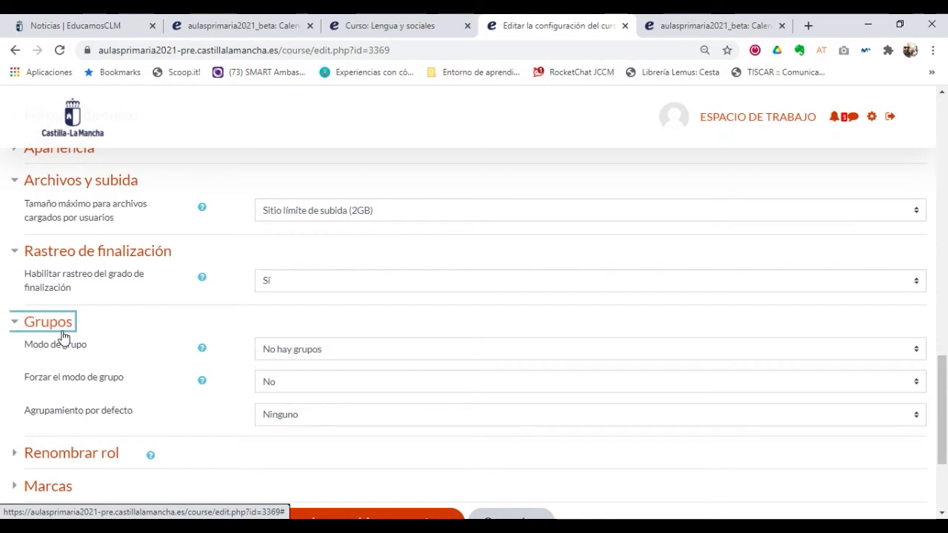
{"action": "left_click", "coordinate": [311, 349]}
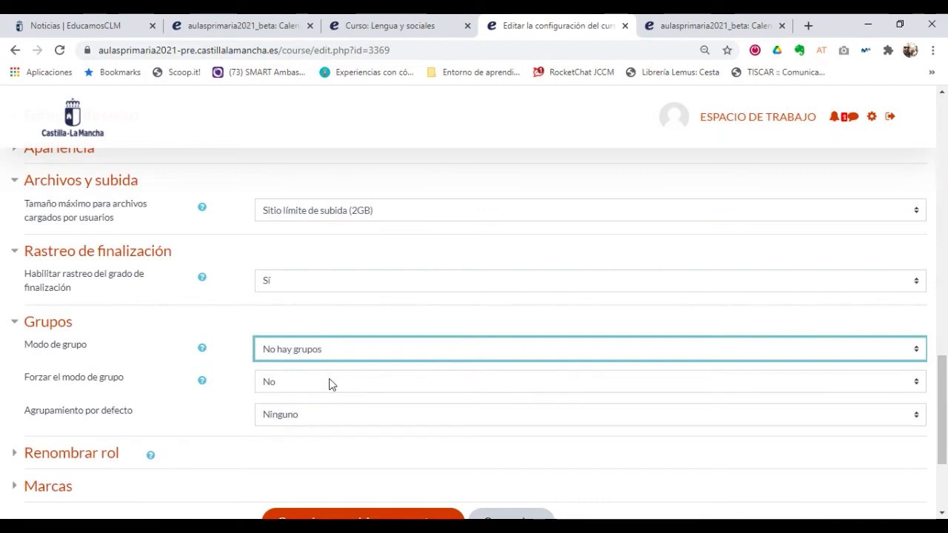
{"action": "key", "text": "Down"}
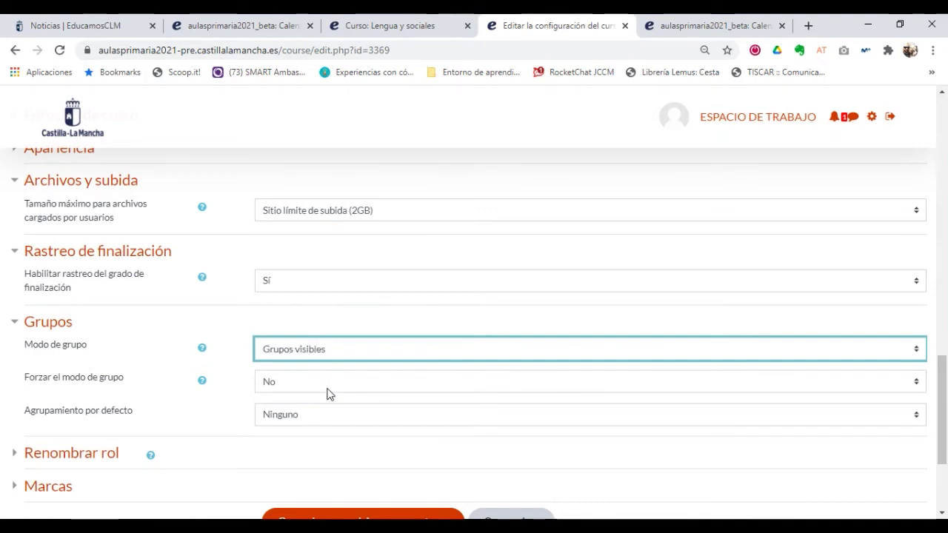
Read the help explanation for Modo de grupo, close it, and return to the start of the settings form.
{"action": "left_click", "coordinate": [200, 350]}
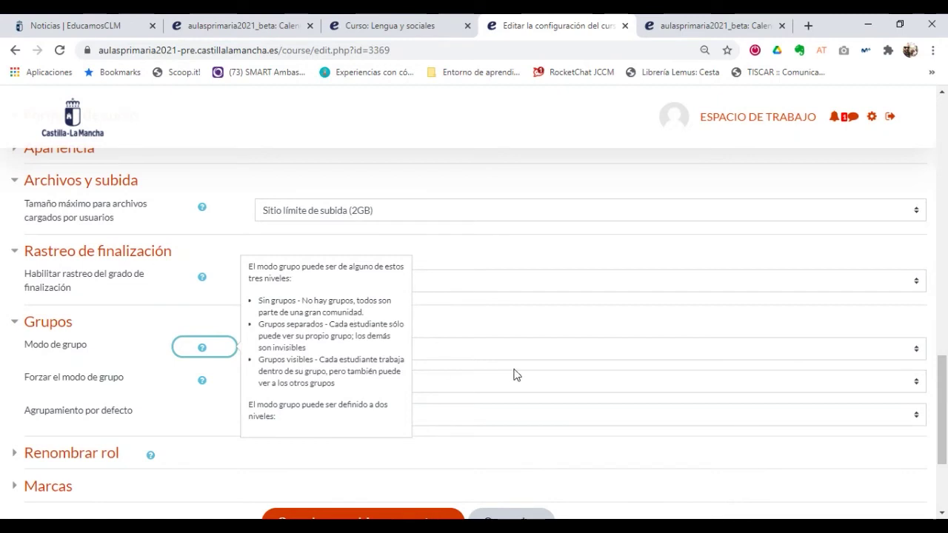
{"action": "key", "text": "Escape"}
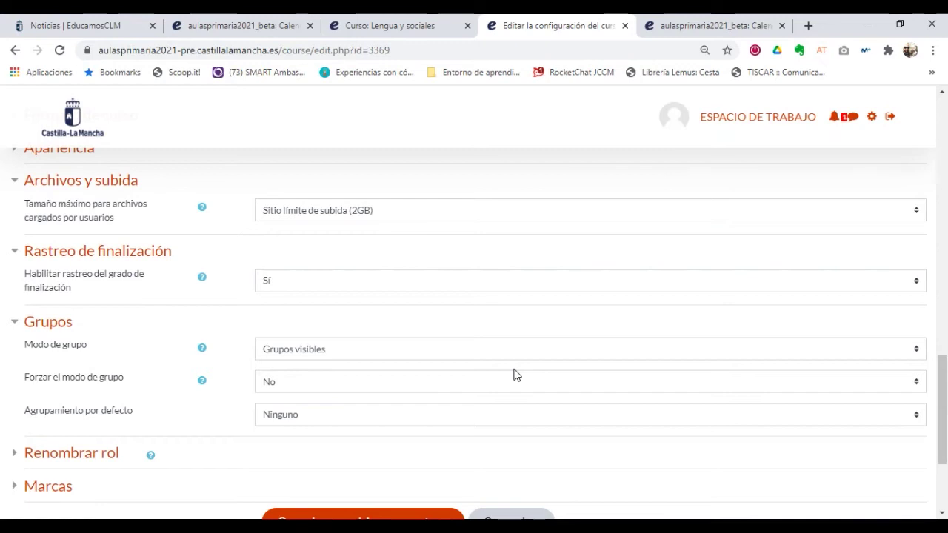
{"action": "scroll", "coordinate": [516, 374], "scroll_direction": "up", "scroll_amount": 20}
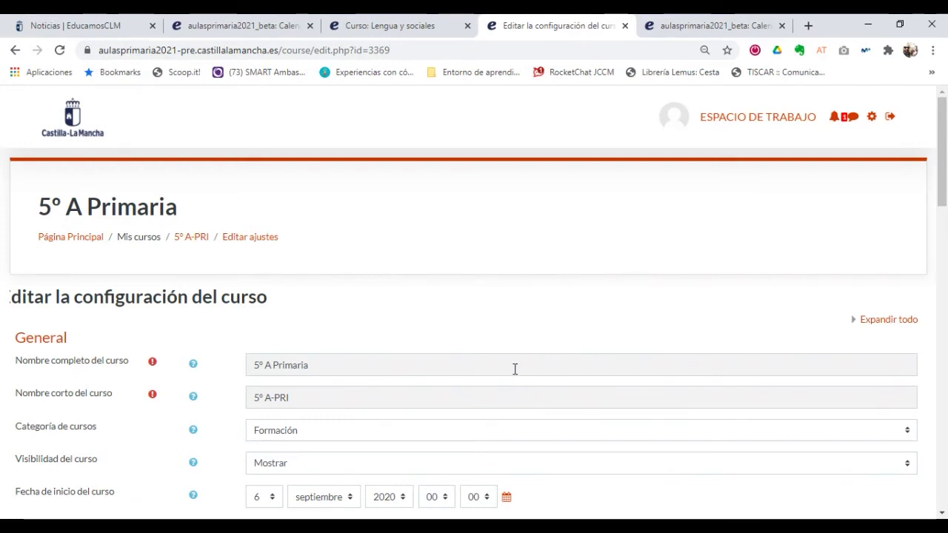
Leave the settings form without saving and open the Grupos page from the user section of the 5º A Primaria course administration.
{"action": "left_click", "coordinate": [198, 250]}
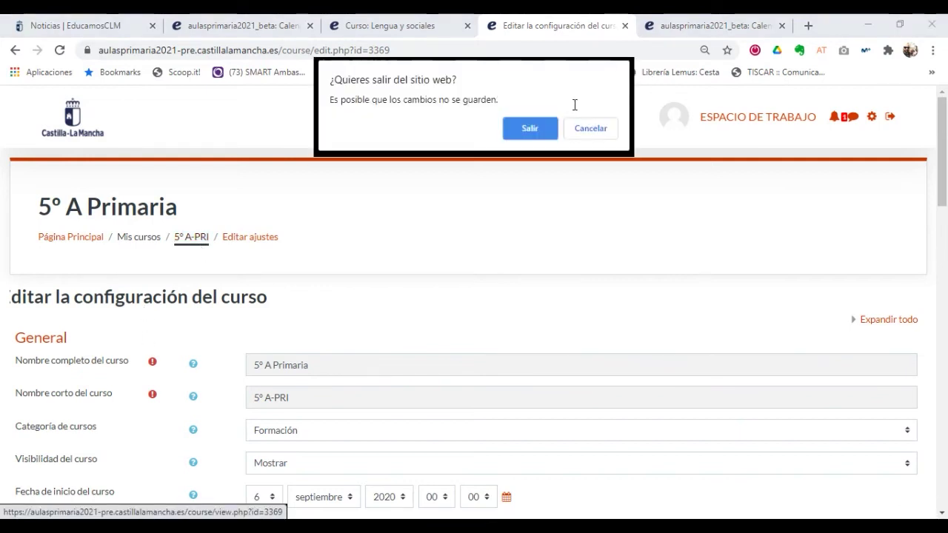
{"action": "left_click", "coordinate": [529, 129]}
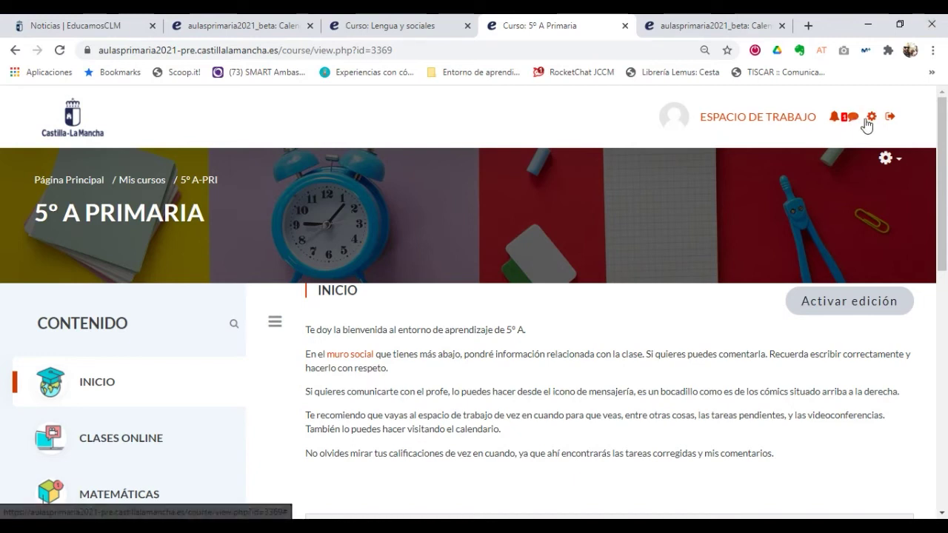
{"action": "left_click", "coordinate": [890, 160]}
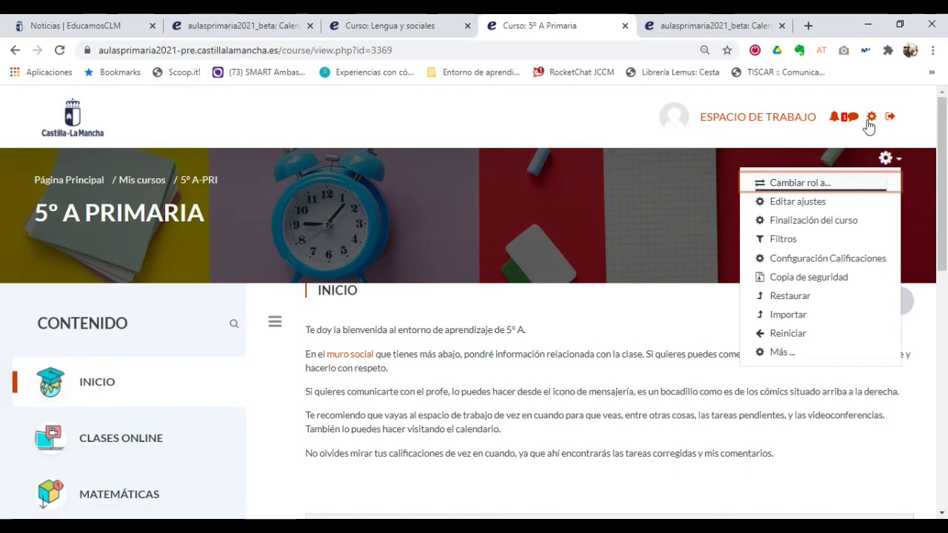
{"action": "left_click", "coordinate": [771, 357]}
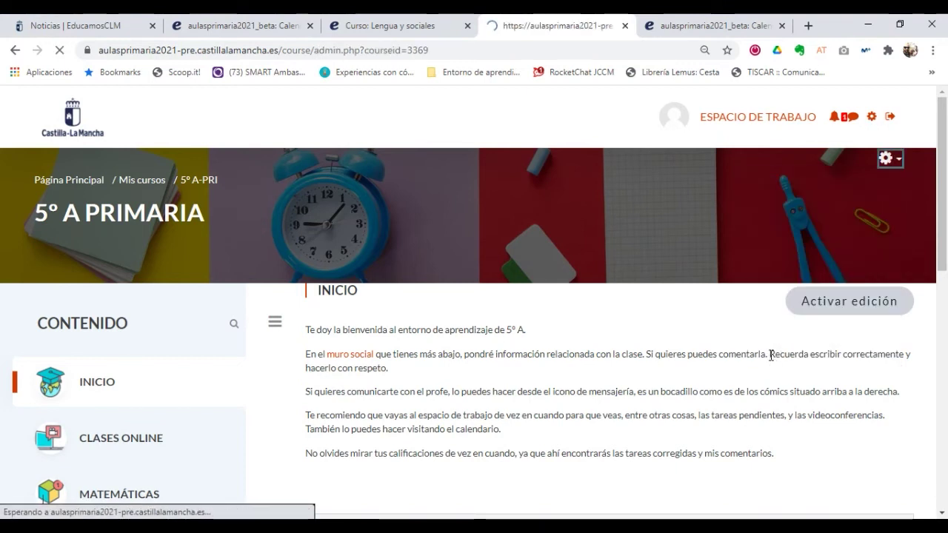
{"action": "scroll", "coordinate": [563, 355], "scroll_direction": "down", "scroll_amount": 2}
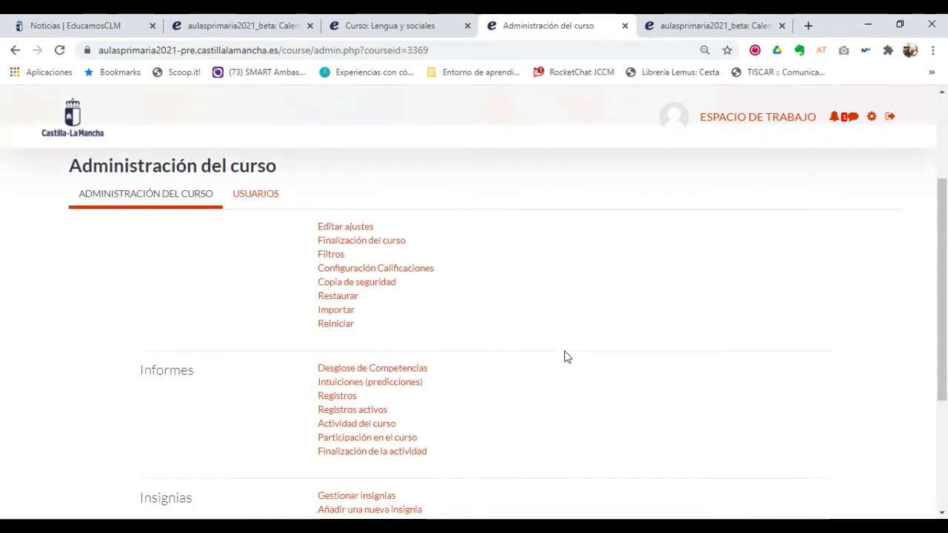
{"action": "left_click", "coordinate": [259, 200]}
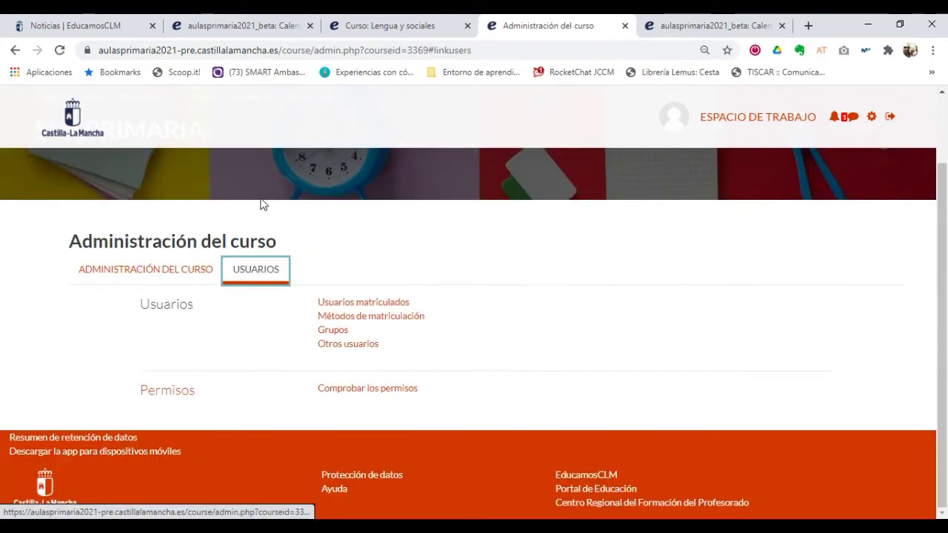
{"action": "left_click", "coordinate": [325, 335]}
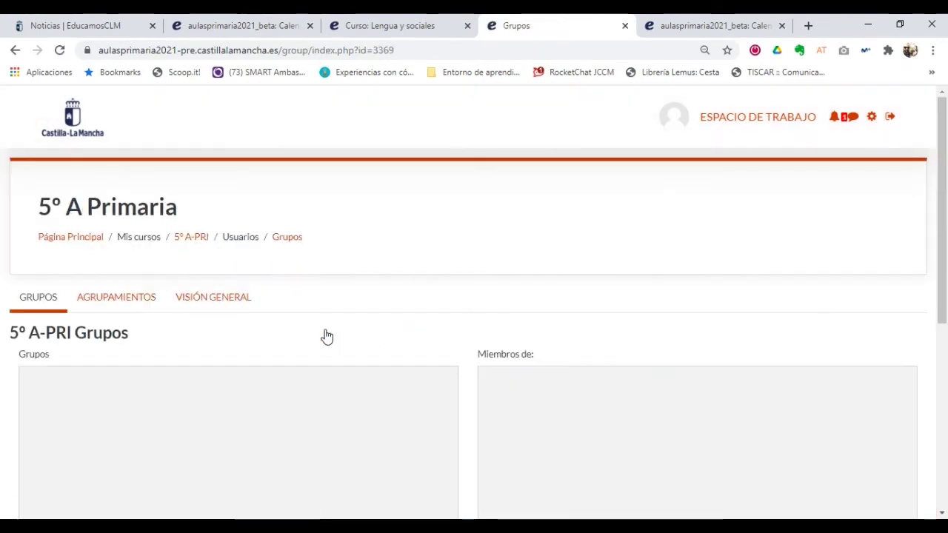
Create a course group named Grupo 1 and save it.
{"action": "scroll", "coordinate": [326, 337], "scroll_direction": "down", "scroll_amount": 2}
{"action": "scroll", "coordinate": [327, 337], "scroll_direction": "down", "scroll_amount": 1}
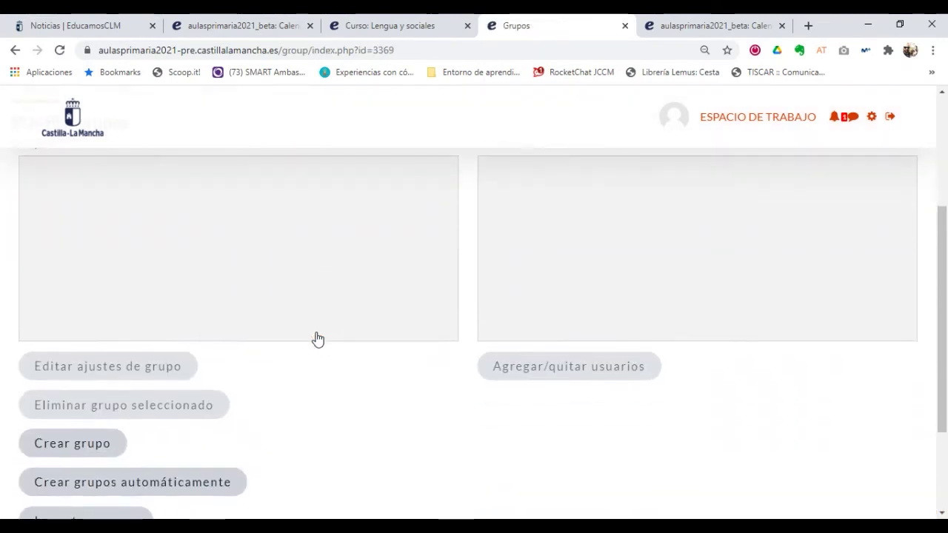
{"action": "left_click", "coordinate": [77, 443]}
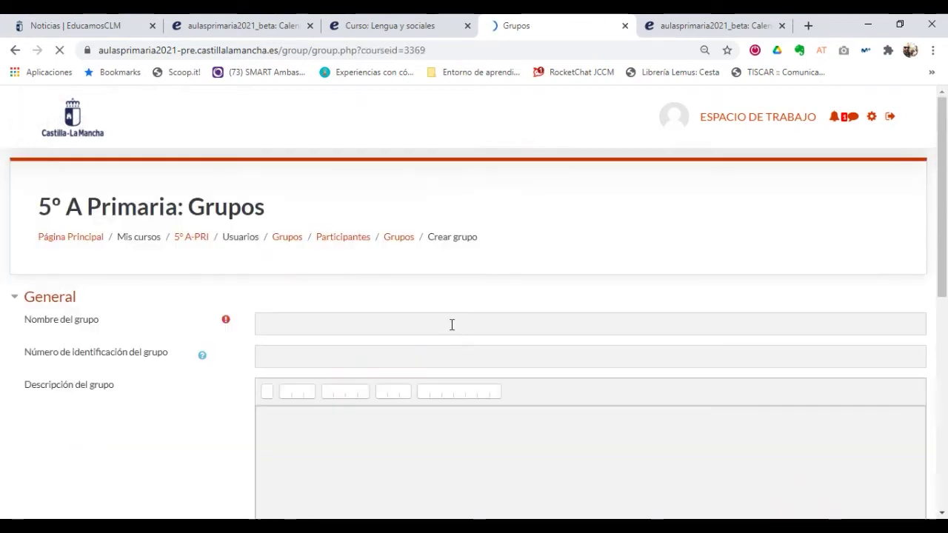
{"action": "left_click", "coordinate": [452, 324]}
{"action": "type", "text": "Grupo 1"}
{"action": "scroll", "coordinate": [452, 325], "scroll_direction": "down", "scroll_amount": 5}
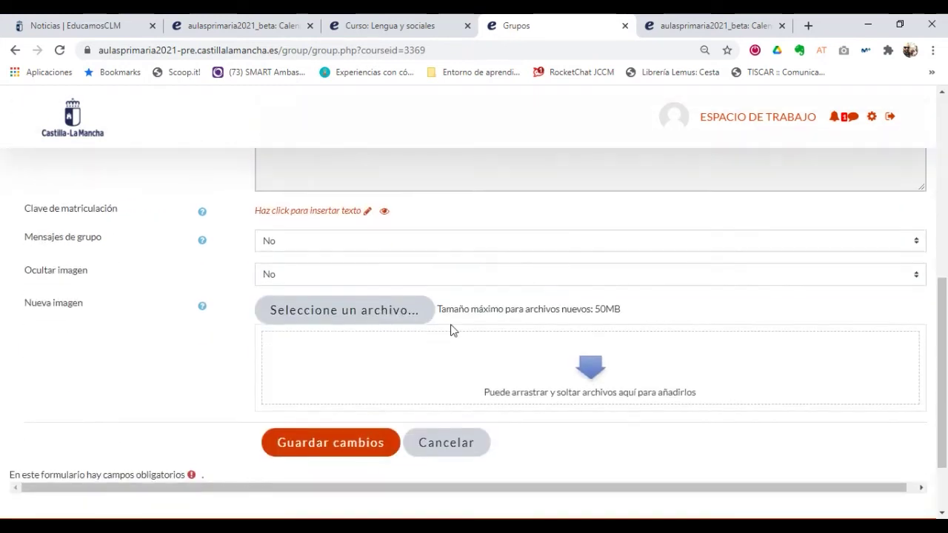
{"action": "left_click", "coordinate": [338, 439]}
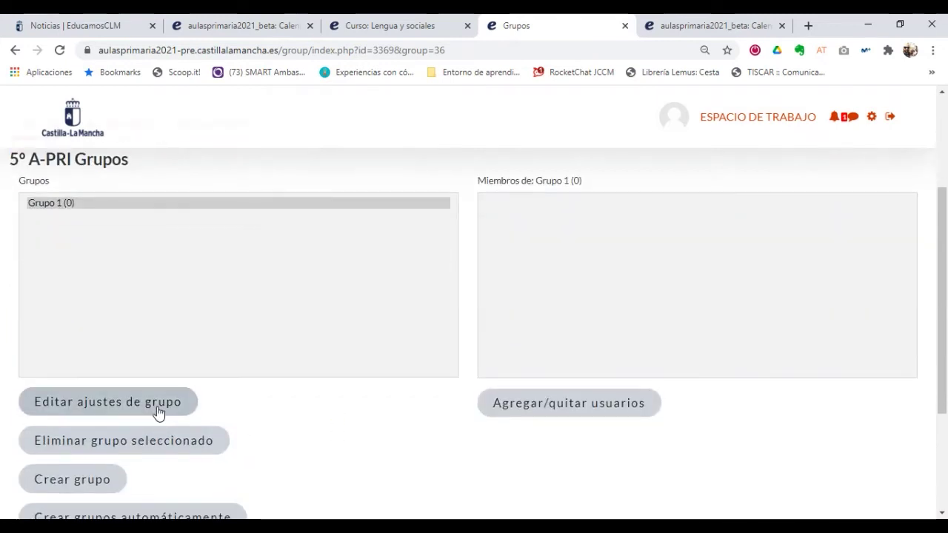
Create a second course group named Grupo 2 and save it.
{"action": "scroll", "coordinate": [158, 412], "scroll_direction": "down", "scroll_amount": 2}
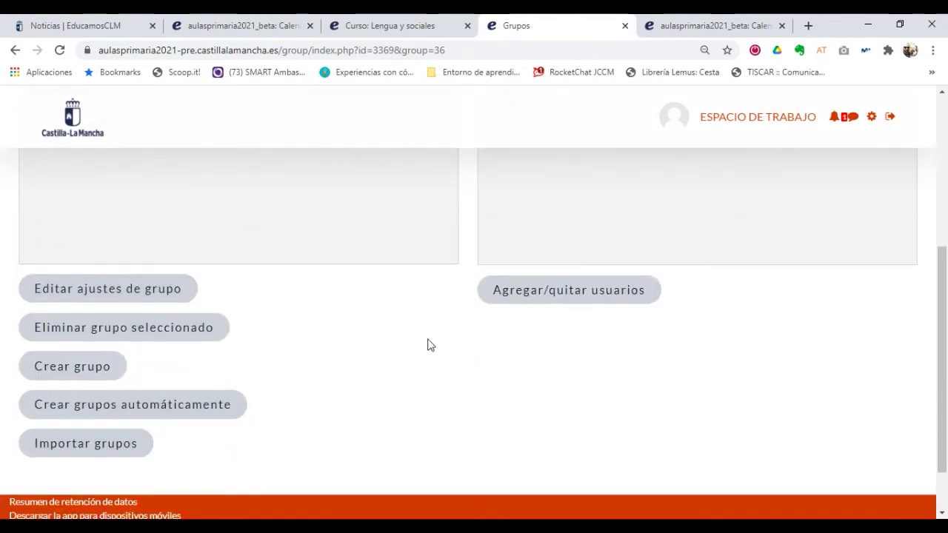
{"action": "scroll", "coordinate": [430, 345], "scroll_direction": "up", "scroll_amount": 3}
{"action": "scroll", "coordinate": [429, 345], "scroll_direction": "down", "scroll_amount": 3}
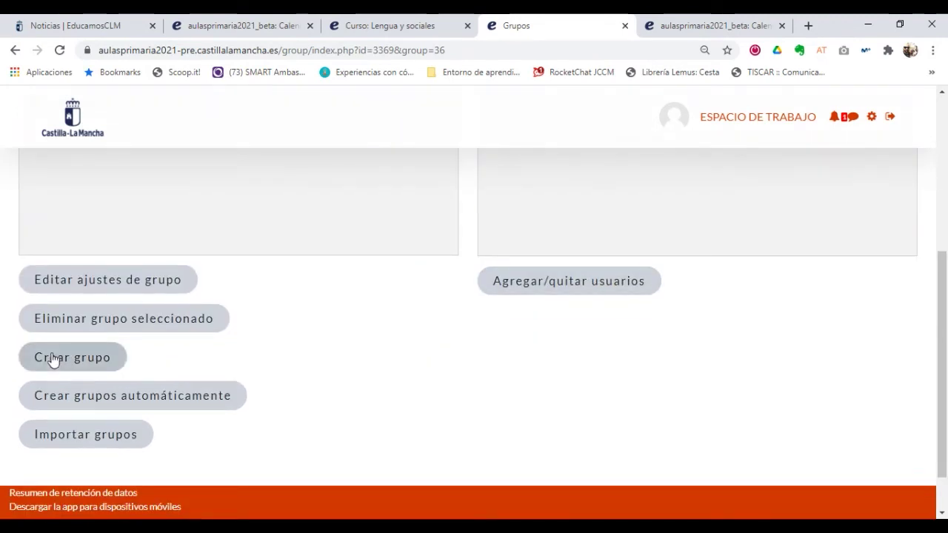
{"action": "left_click", "coordinate": [98, 360]}
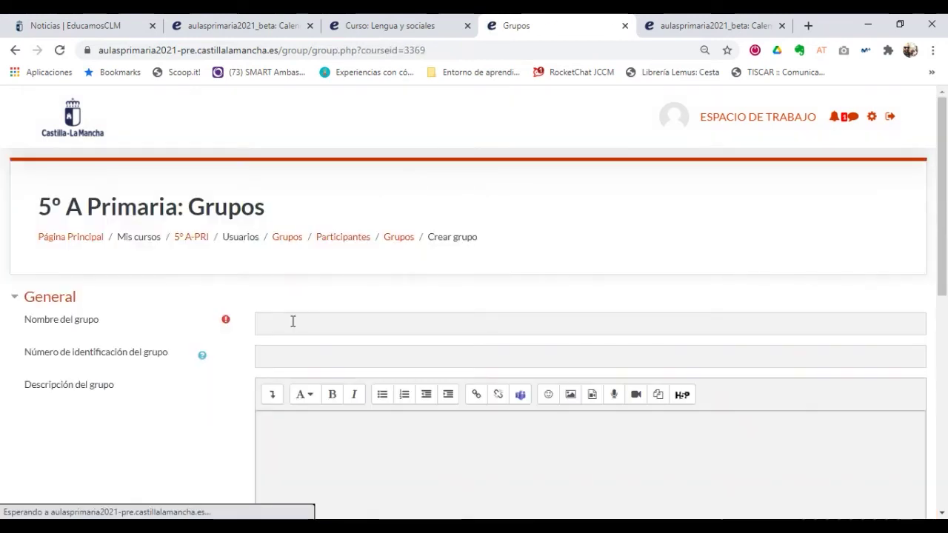
{"action": "left_click", "coordinate": [293, 322]}
{"action": "type", "text": "Grupo 1"}
{"action": "scroll", "coordinate": [296, 325], "scroll_direction": "down", "scroll_amount": 10}
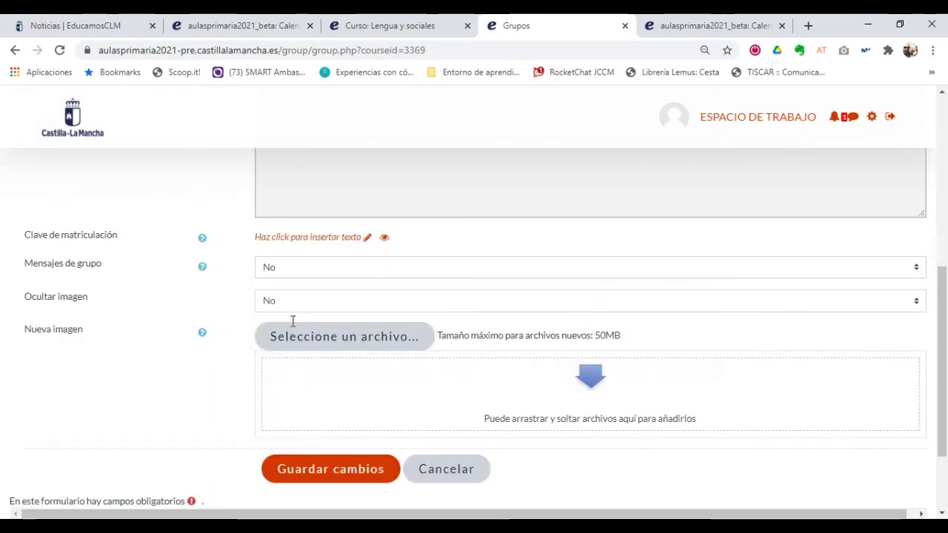
{"action": "left_click", "coordinate": [318, 346]}
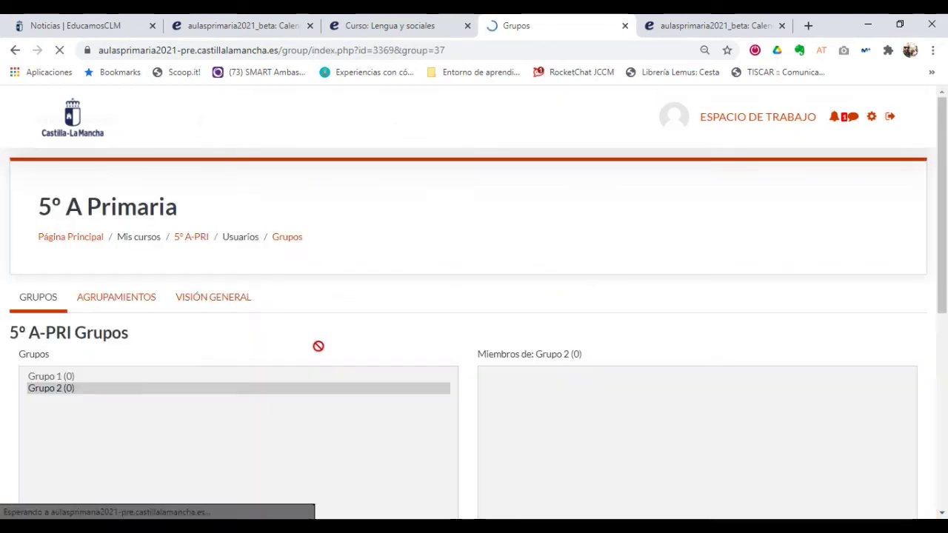
Return to the 5º A Primaria course page and change the role to Estudiante.
{"action": "left_click", "coordinate": [187, 237]}
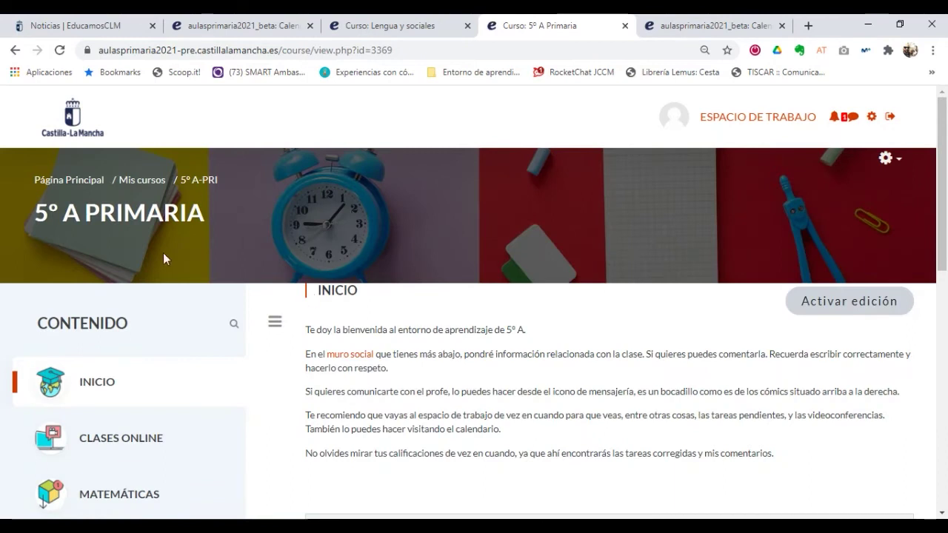
{"action": "left_click", "coordinate": [885, 158]}
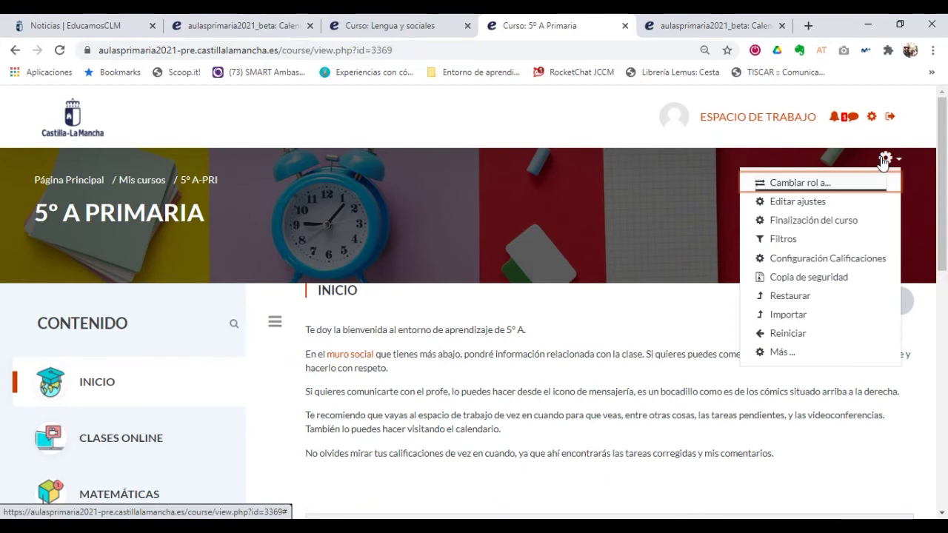
{"action": "left_click", "coordinate": [805, 187]}
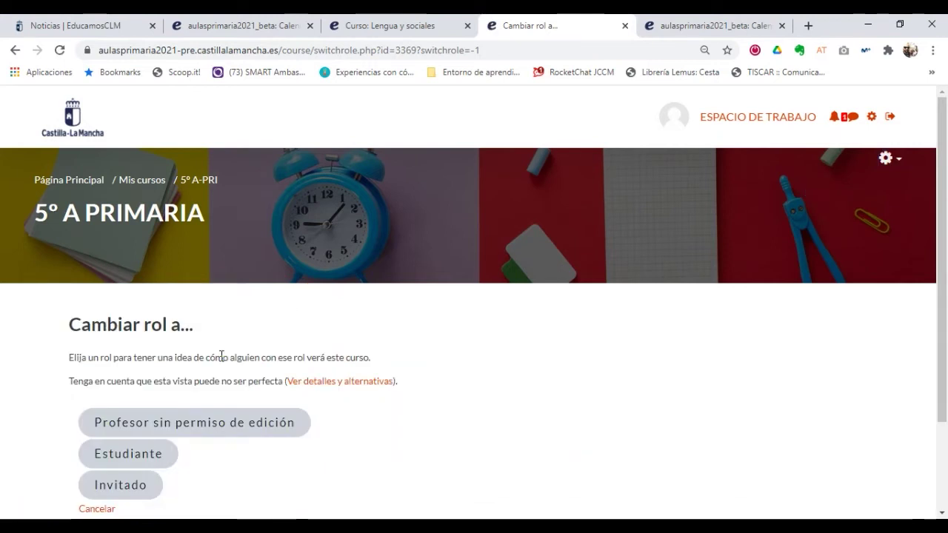
{"action": "scroll", "coordinate": [222, 356], "scroll_direction": "down", "scroll_amount": 3}
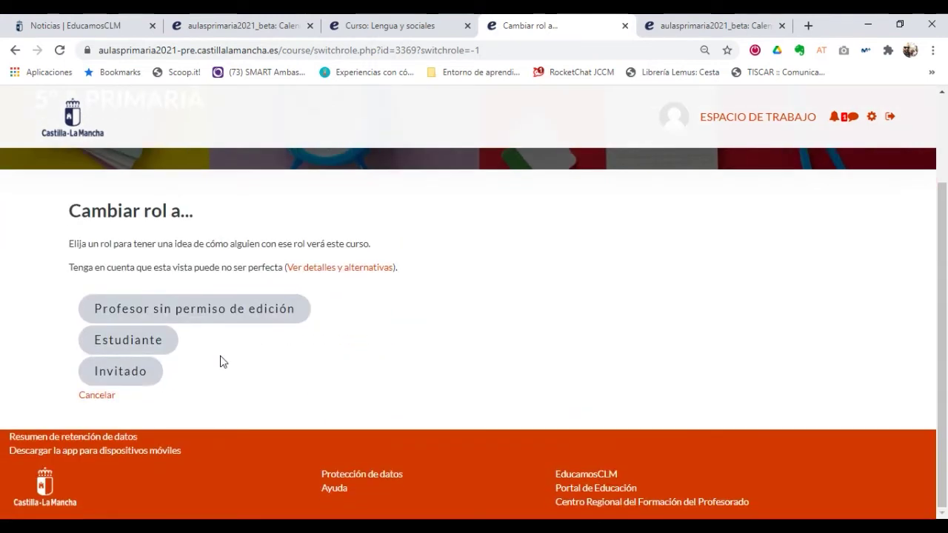
{"action": "left_click", "coordinate": [134, 342]}
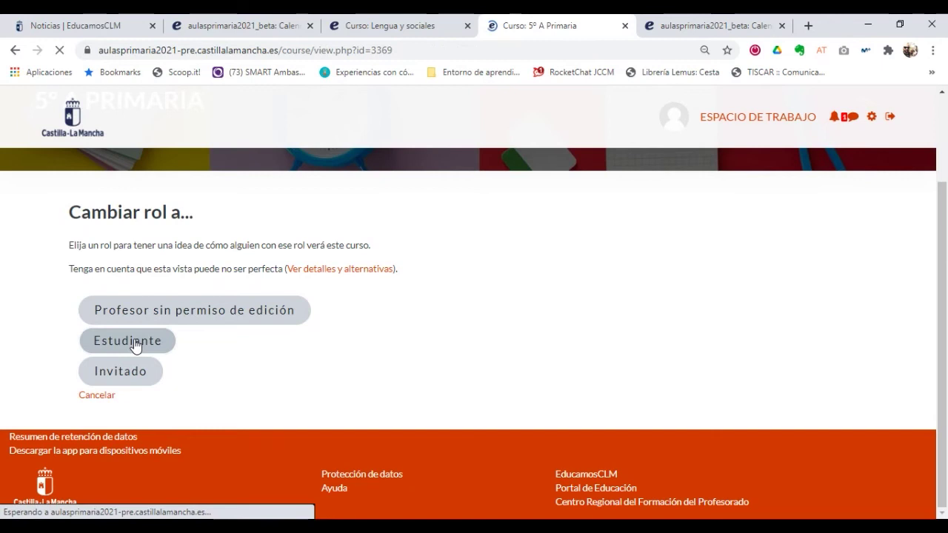
Examine the course as a student, going through Inicio, Clases Online, Matemáticas Tema 2 and Tema 3, and Ciencias Sociales Tema 1.
{"action": "scroll", "coordinate": [449, 372], "scroll_direction": "down", "scroll_amount": 3}
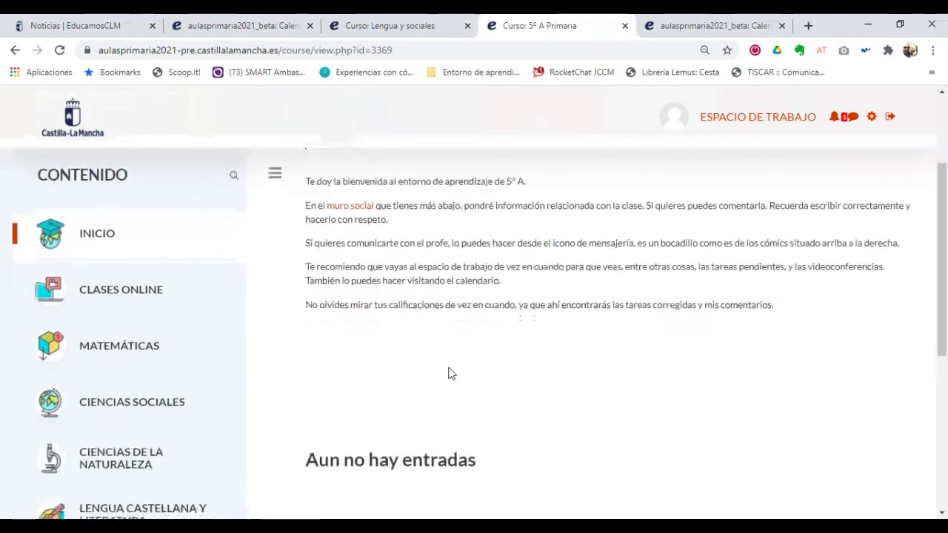
{"action": "scroll", "coordinate": [449, 373], "scroll_direction": "up", "scroll_amount": 2}
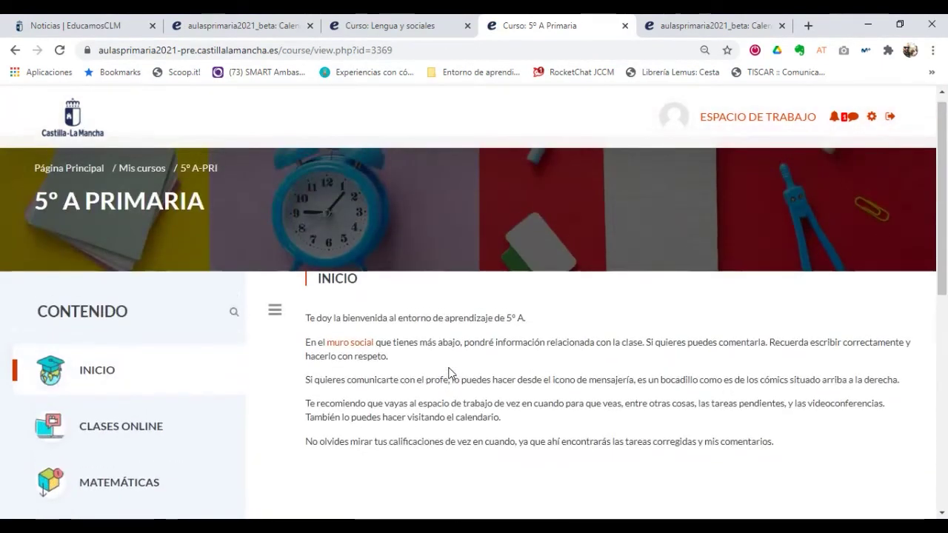
{"action": "scroll", "coordinate": [449, 372], "scroll_direction": "down", "scroll_amount": 1}
{"action": "left_click", "coordinate": [136, 365]}
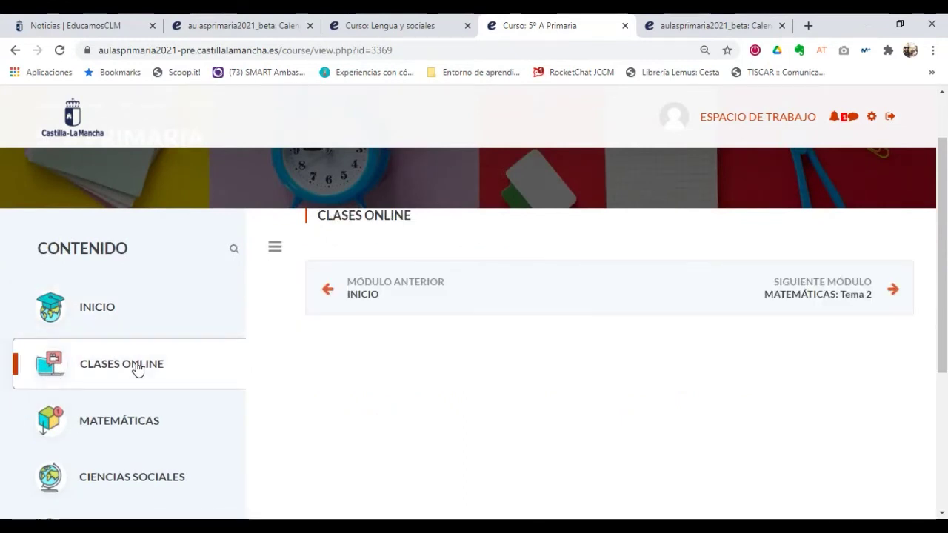
{"action": "left_click", "coordinate": [133, 381]}
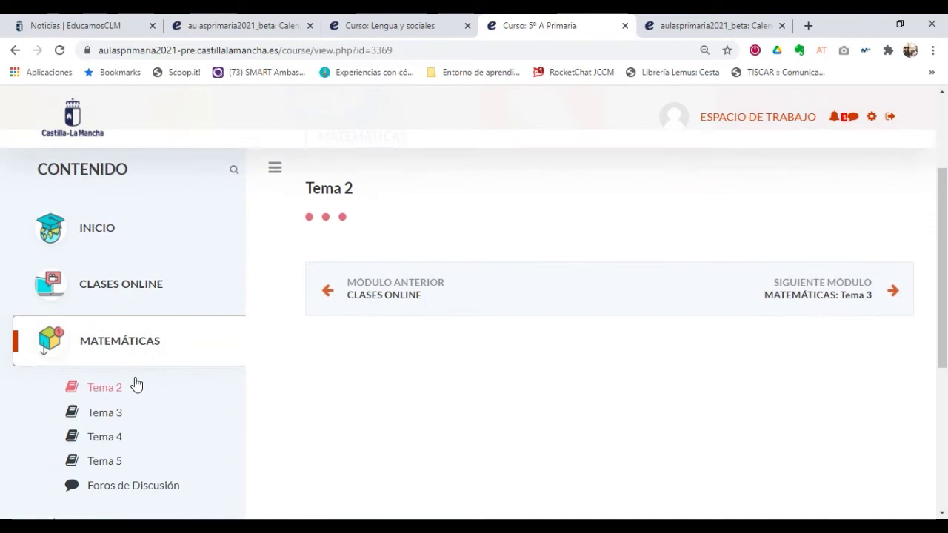
{"action": "left_click", "coordinate": [111, 417]}
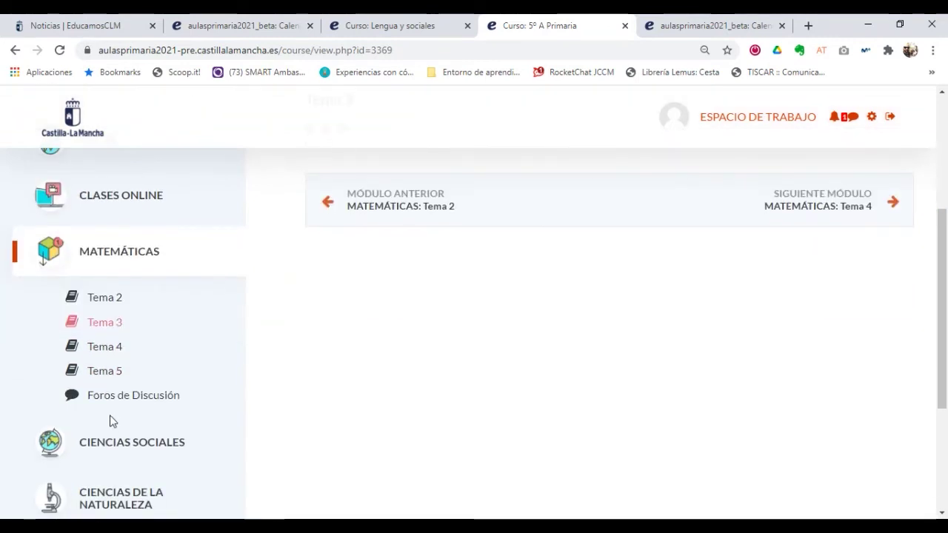
{"action": "left_click", "coordinate": [117, 440]}
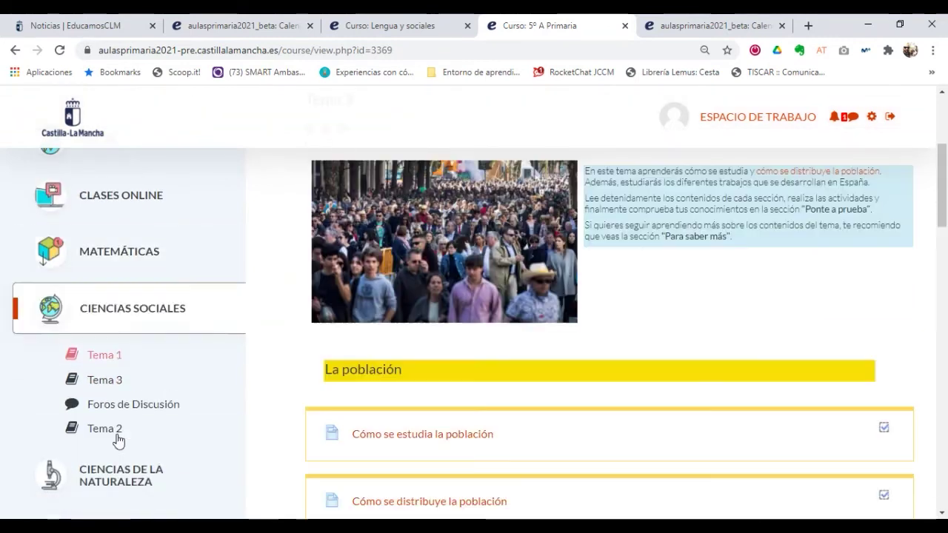
{"action": "scroll", "coordinate": [449, 299], "scroll_direction": "down", "scroll_amount": 2}
{"action": "scroll", "coordinate": [449, 304], "scroll_direction": "up", "scroll_amount": 2}
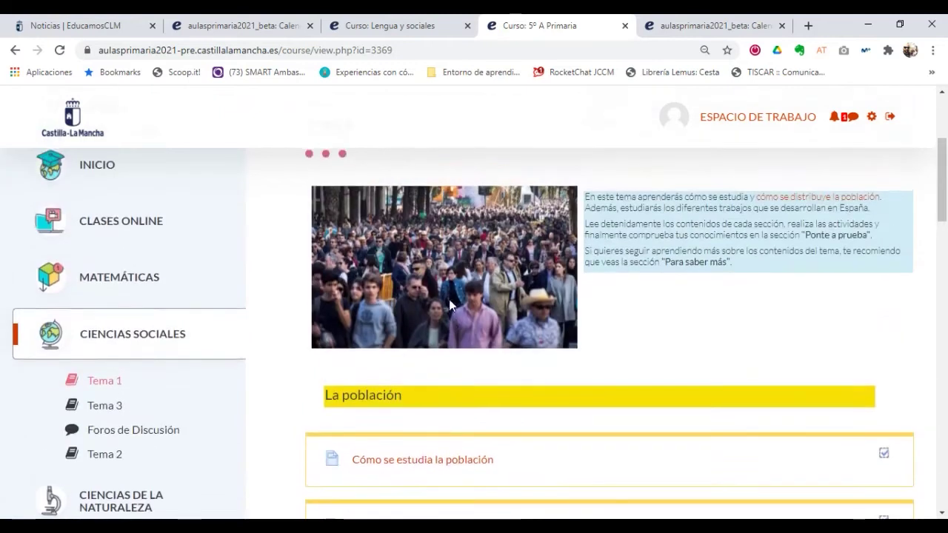
{"action": "scroll", "coordinate": [449, 303], "scroll_direction": "up", "scroll_amount": 3}
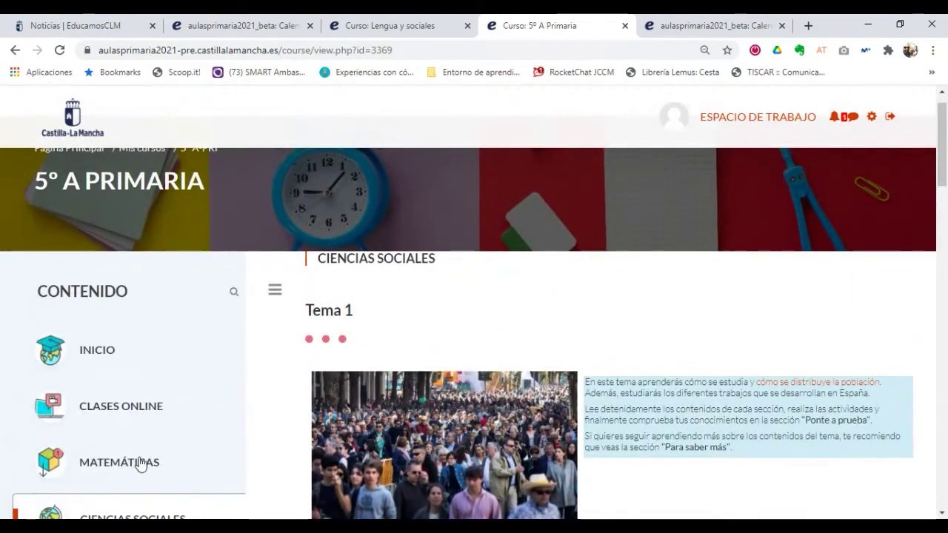
{"action": "left_click", "coordinate": [138, 461]}
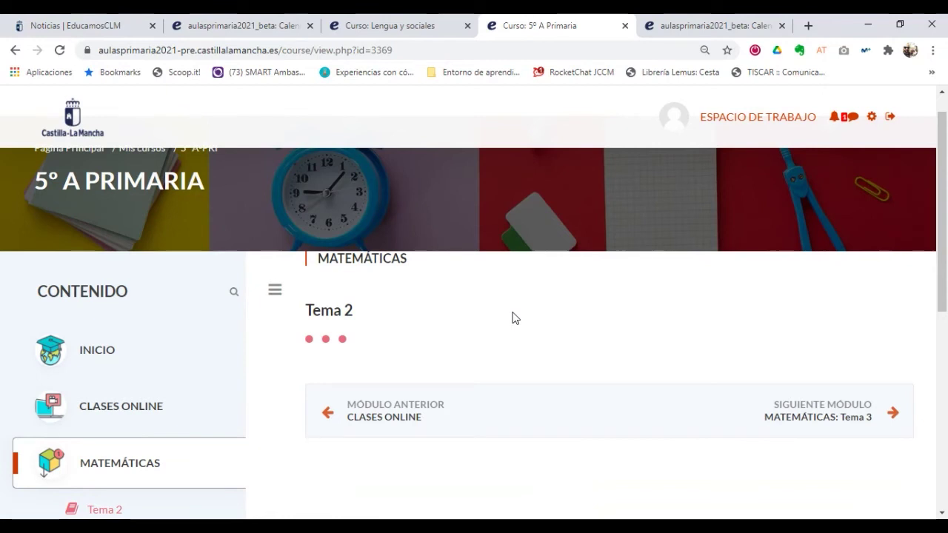
{"action": "scroll", "coordinate": [515, 317], "scroll_direction": "up", "scroll_amount": 1}
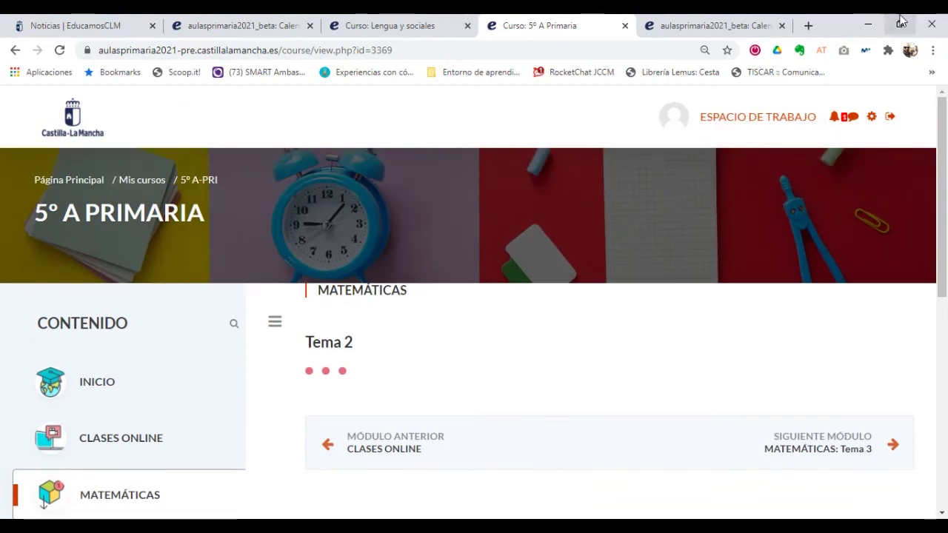
Return to the normal teacher role through the workspace and view the course's Inicio section.
{"action": "left_click", "coordinate": [761, 127]}
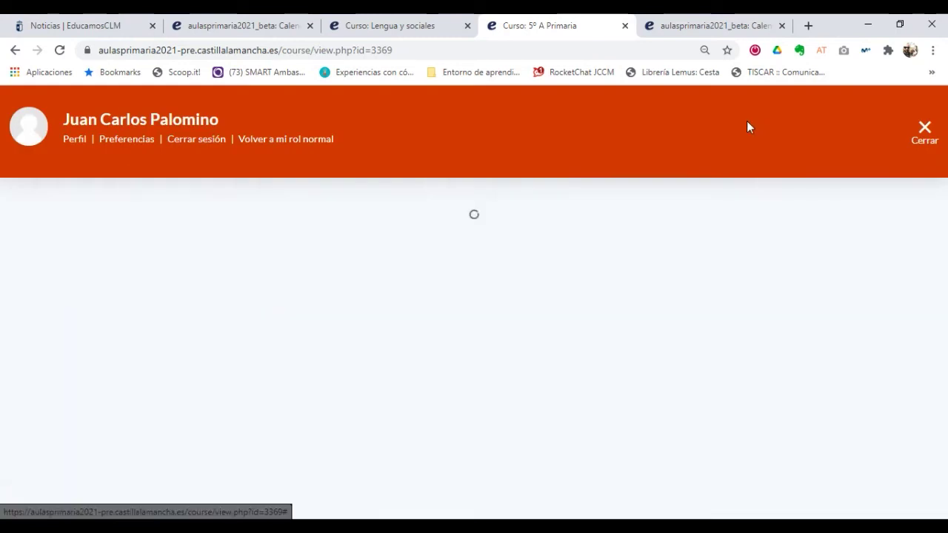
{"action": "left_click", "coordinate": [282, 148]}
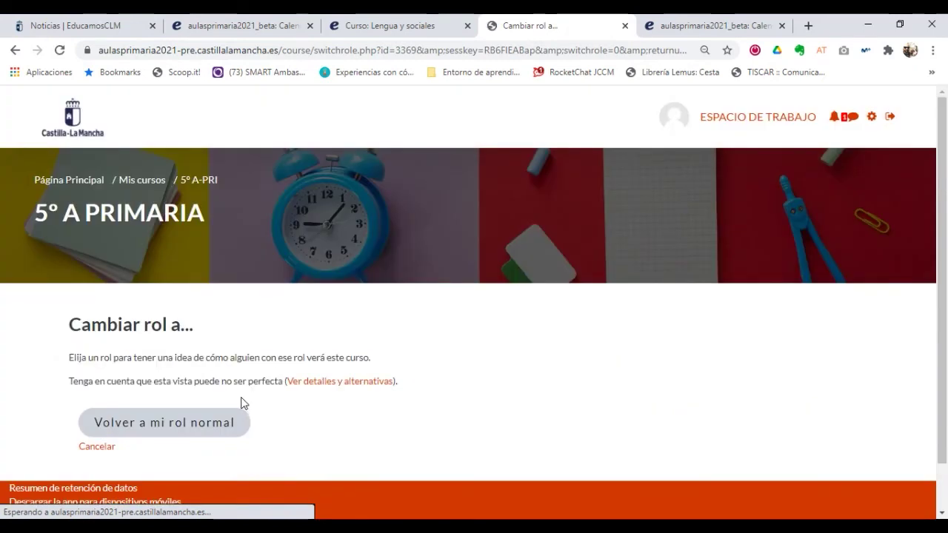
{"action": "left_click", "coordinate": [226, 420]}
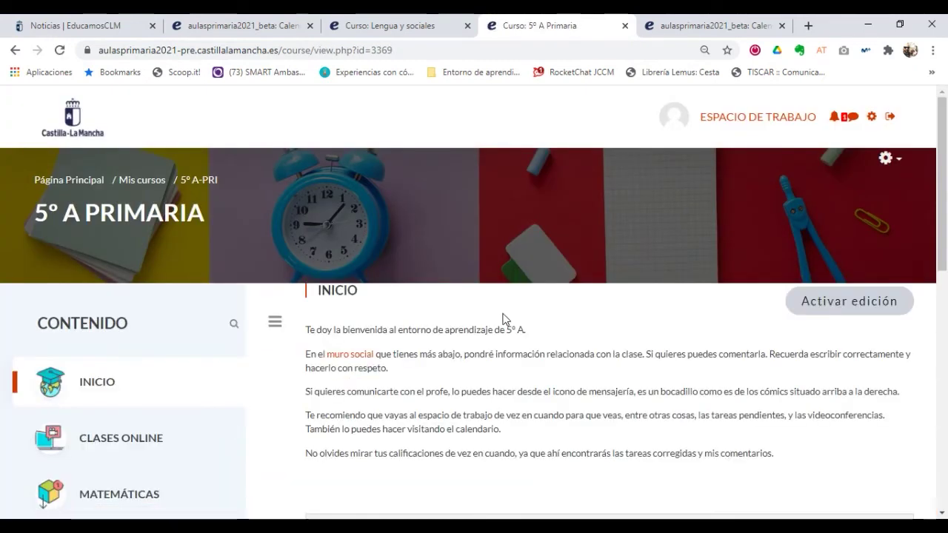
{"action": "scroll", "coordinate": [503, 319], "scroll_direction": "down", "scroll_amount": 1}
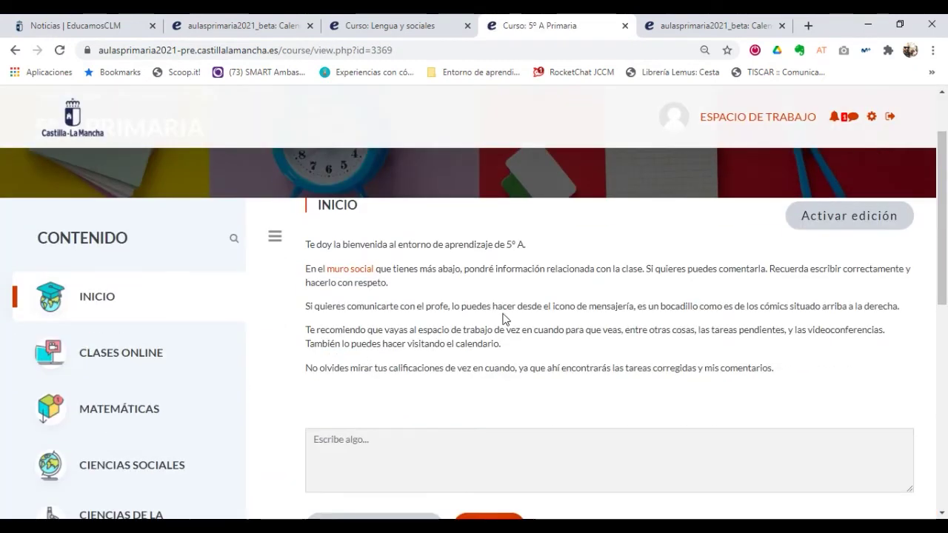
Open the Clases Online section as teacher and review its Teams instructions and the guidance label hidden from students.
{"action": "left_click", "coordinate": [142, 370]}
{"action": "scroll", "coordinate": [480, 338], "scroll_direction": "up", "scroll_amount": 1}
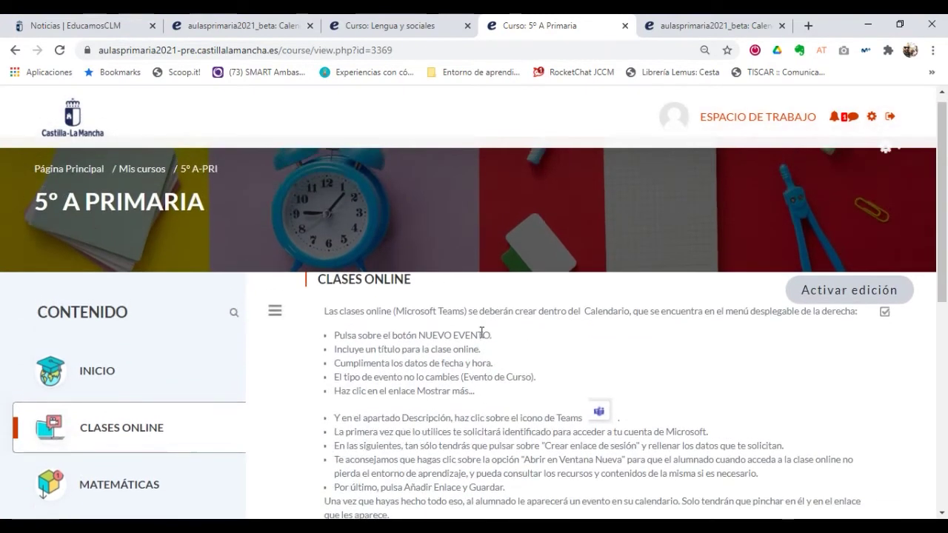
{"action": "scroll", "coordinate": [488, 357], "scroll_direction": "down", "scroll_amount": 3}
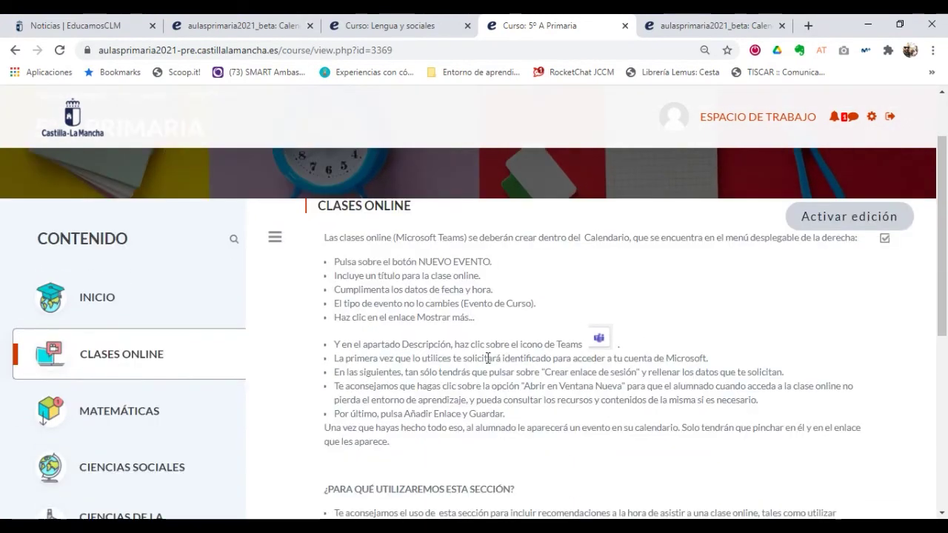
{"action": "scroll", "coordinate": [487, 357], "scroll_direction": "down", "scroll_amount": 2}
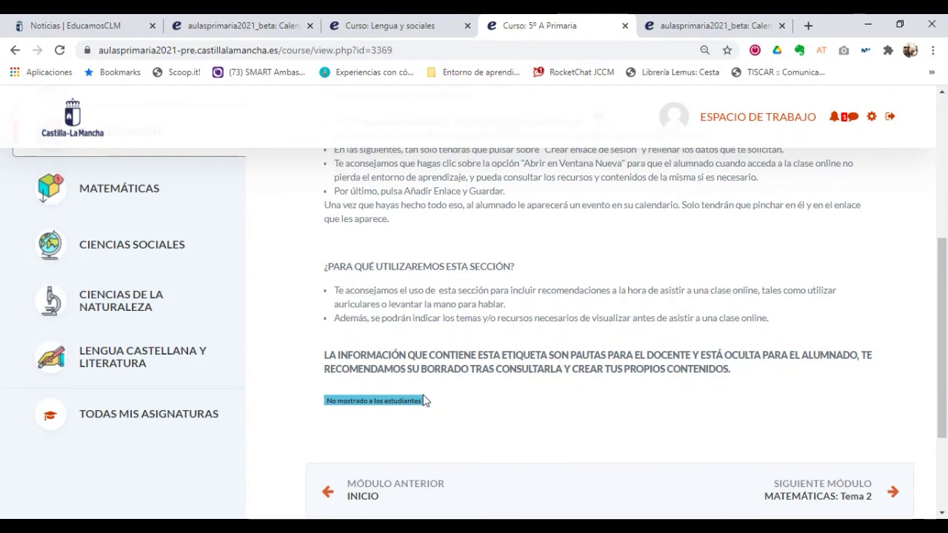
{"action": "scroll", "coordinate": [424, 400], "scroll_direction": "up", "scroll_amount": 5}
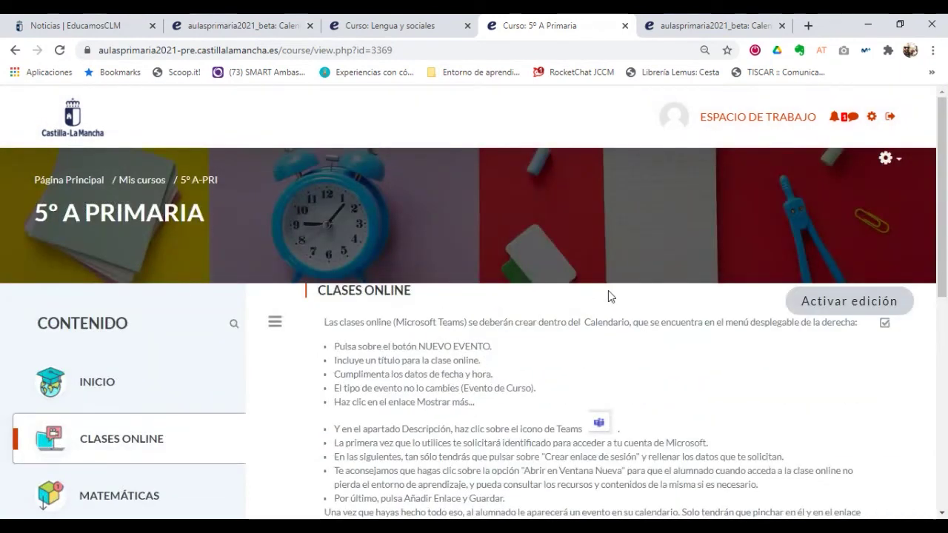
Turn on editing for the 5º A Primaria course and look over the Inicio section.
{"action": "left_click", "coordinate": [830, 311]}
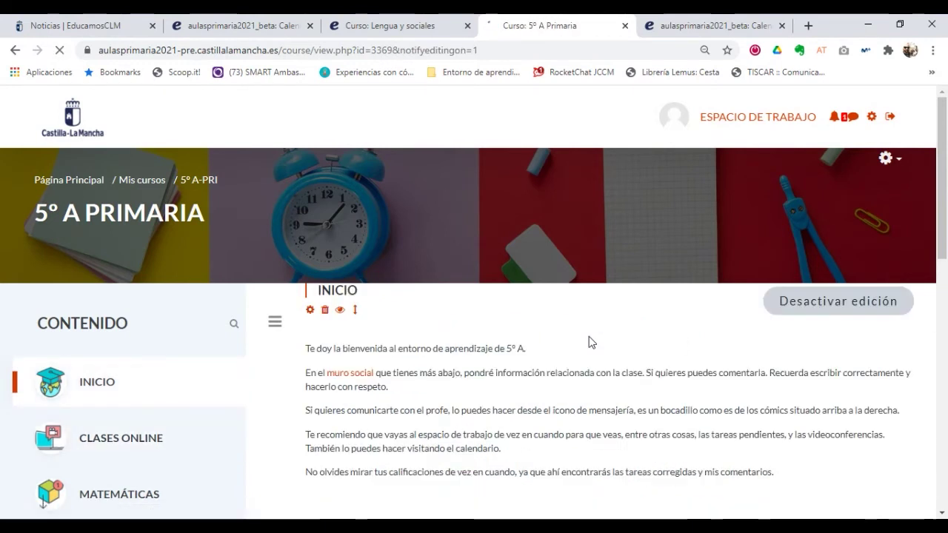
{"action": "scroll", "coordinate": [588, 341], "scroll_direction": "down", "scroll_amount": 4}
{"action": "scroll", "coordinate": [588, 338], "scroll_direction": "up", "scroll_amount": 4}
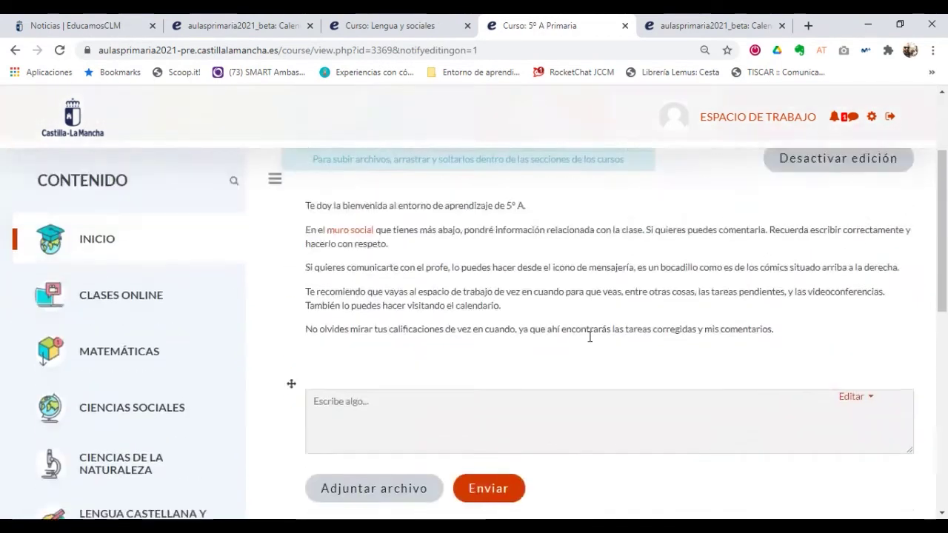
Open the Clases Online section in editing mode, review its contents and hide the whole section from students.
{"action": "left_click", "coordinate": [144, 311]}
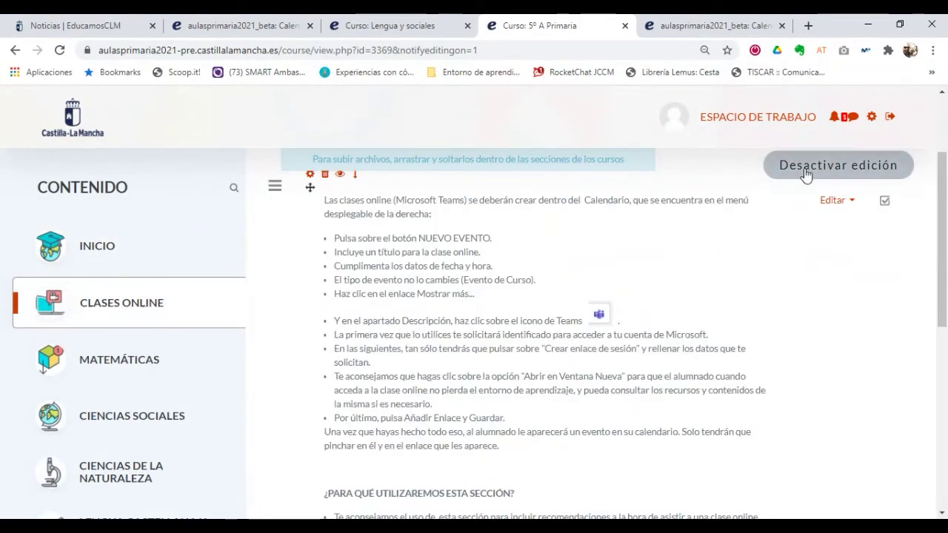
{"action": "scroll", "coordinate": [485, 329], "scroll_direction": "up", "scroll_amount": 1}
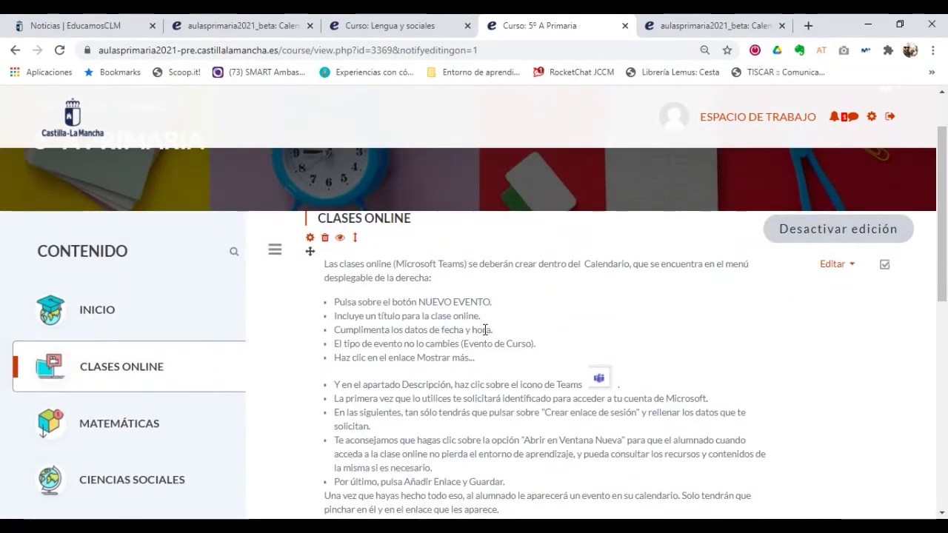
{"action": "scroll", "coordinate": [485, 330], "scroll_direction": "down", "scroll_amount": 3}
{"action": "scroll", "coordinate": [485, 329], "scroll_direction": "down", "scroll_amount": 2}
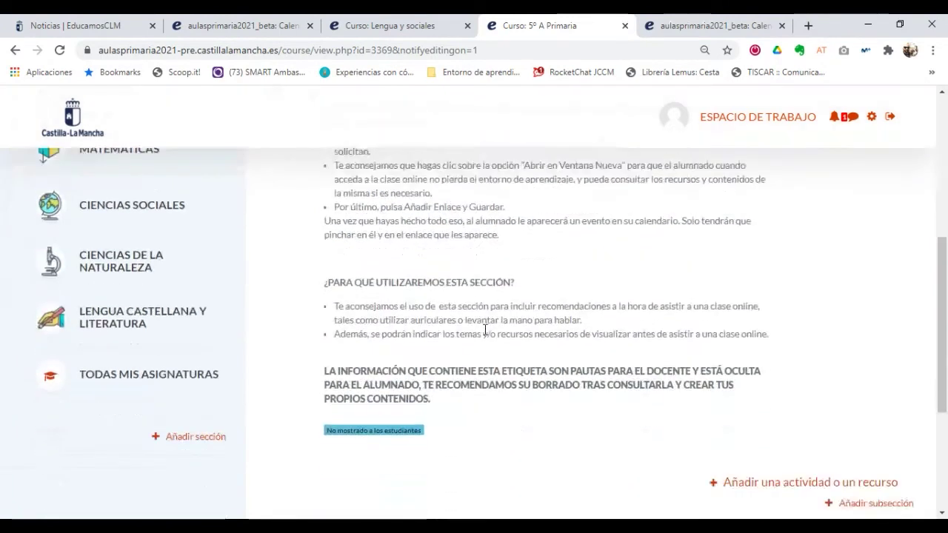
{"action": "scroll", "coordinate": [485, 329], "scroll_direction": "up", "scroll_amount": 3}
{"action": "scroll", "coordinate": [485, 329], "scroll_direction": "up", "scroll_amount": 1}
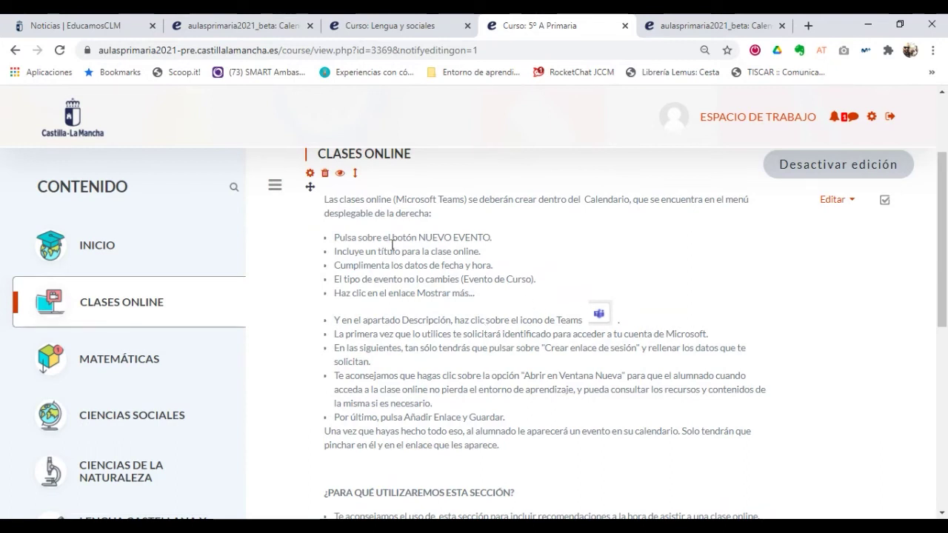
{"action": "left_click", "coordinate": [340, 175]}
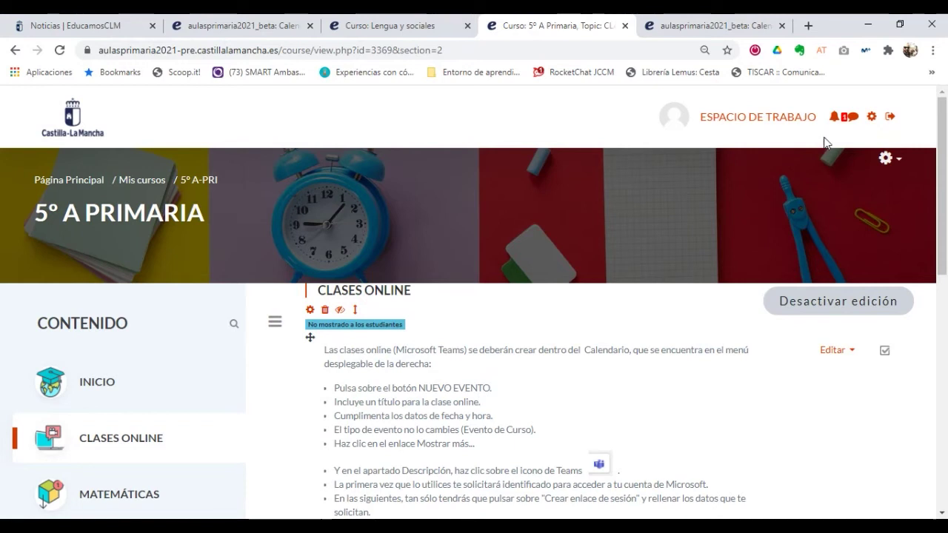
Start a backup of the 5º A Primaria course, review the initial settings and continue with the default options.
{"action": "left_click", "coordinate": [888, 164]}
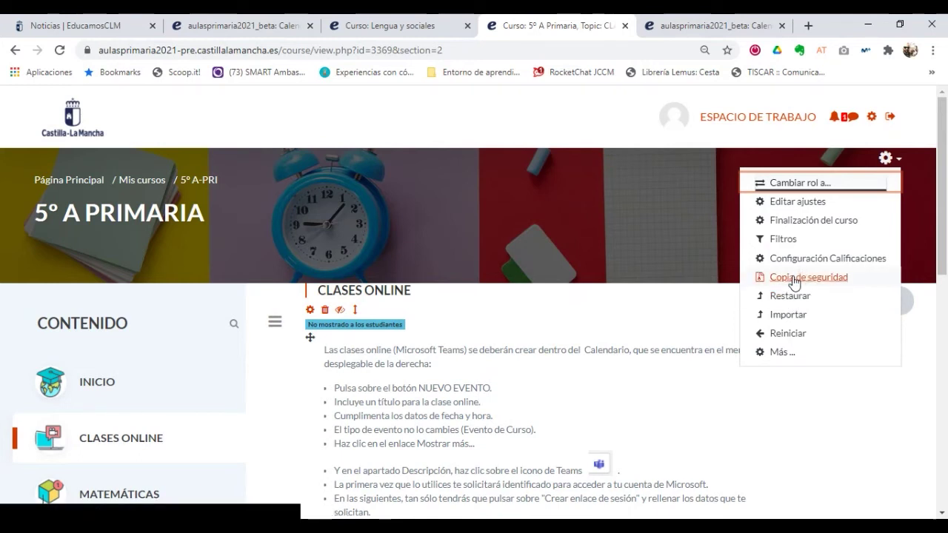
{"action": "left_click", "coordinate": [794, 278]}
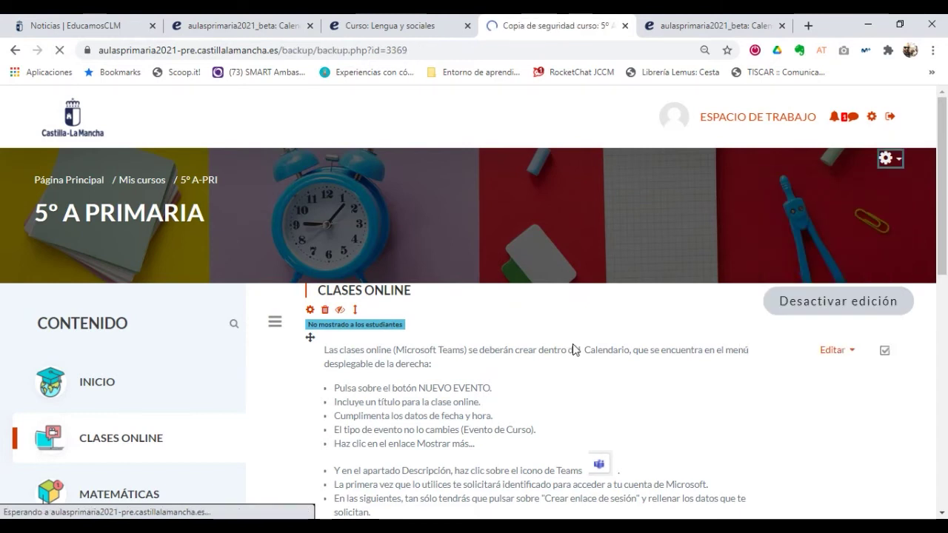
{"action": "scroll", "coordinate": [573, 348], "scroll_direction": "down", "scroll_amount": 2}
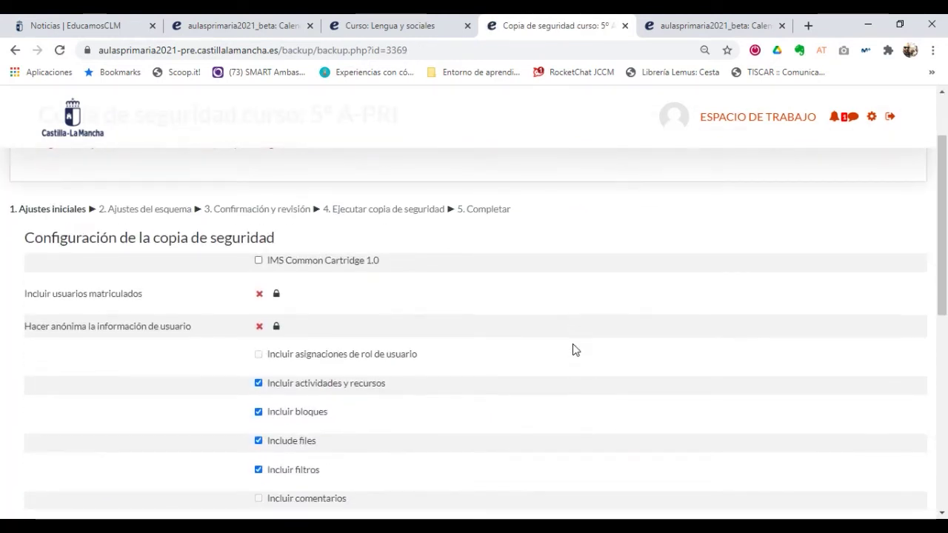
{"action": "scroll", "coordinate": [572, 350], "scroll_direction": "down", "scroll_amount": 2}
{"action": "scroll", "coordinate": [413, 288], "scroll_direction": "up", "scroll_amount": 1}
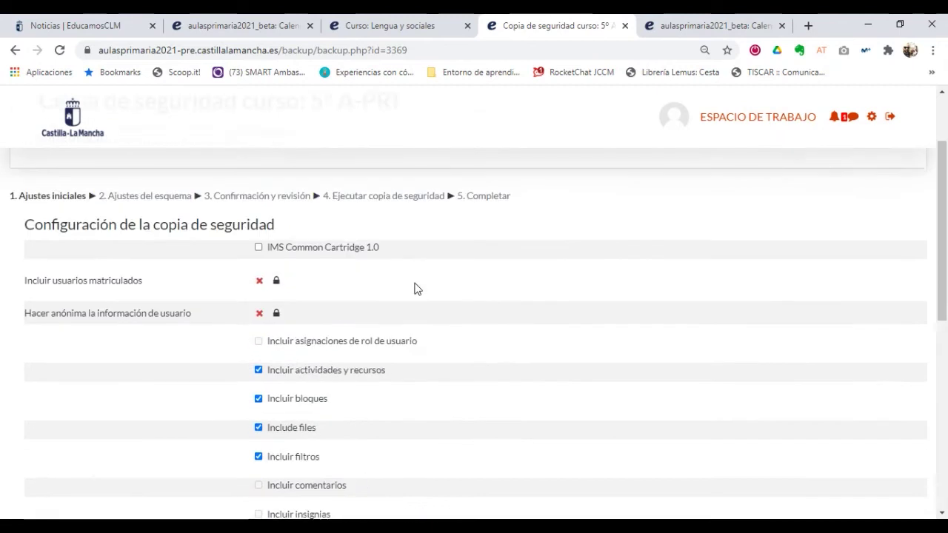
{"action": "scroll", "coordinate": [414, 288], "scroll_direction": "down", "scroll_amount": 2}
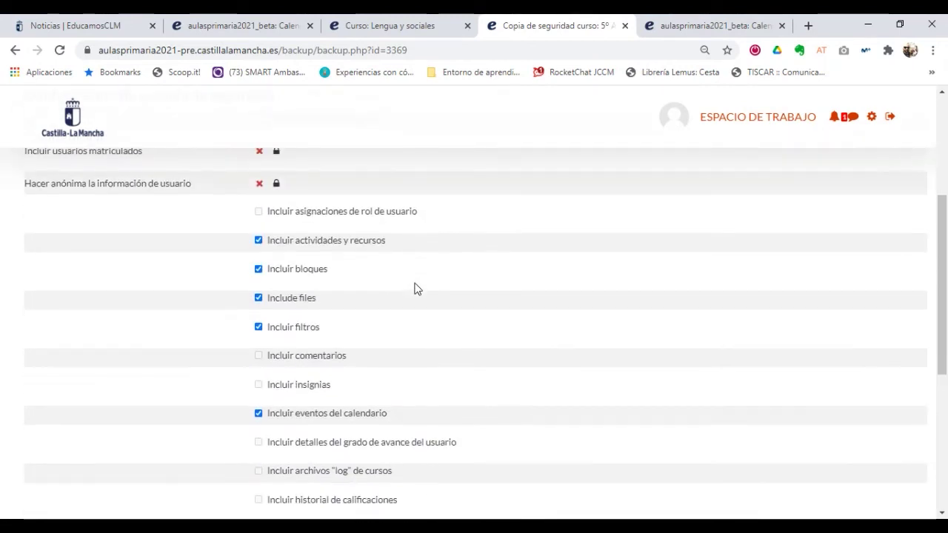
{"action": "scroll", "coordinate": [415, 288], "scroll_direction": "down", "scroll_amount": 4}
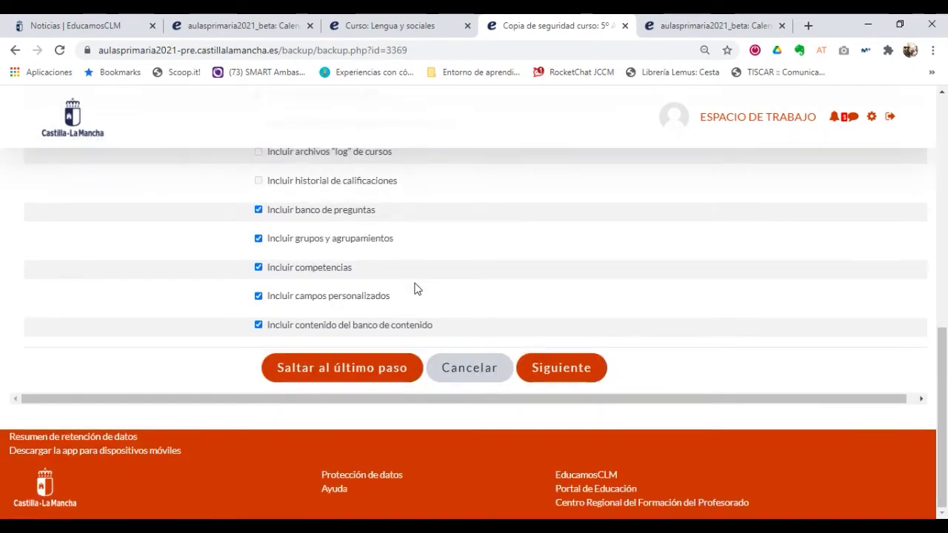
{"action": "left_click", "coordinate": [597, 376]}
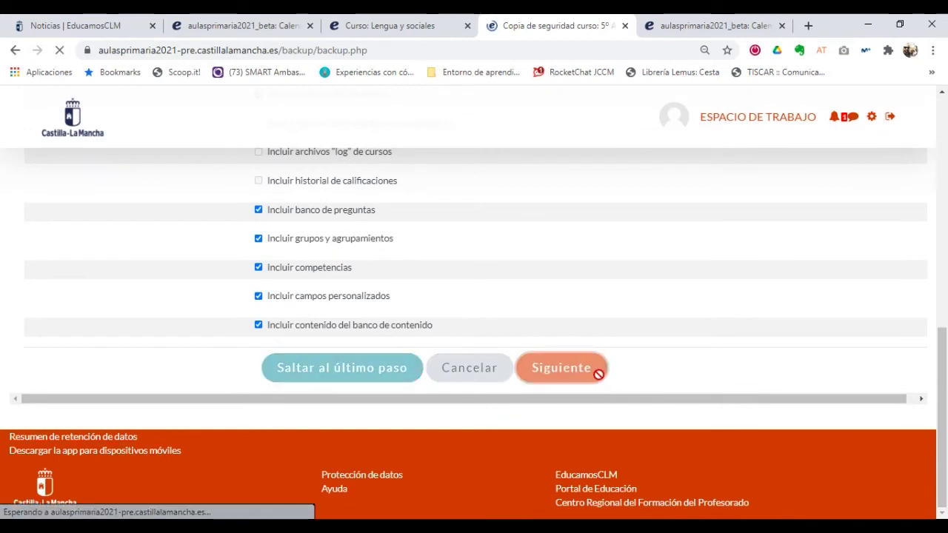
Review the sections and activities in the backup's schema settings, keep them all included and continue to the confirmation stage.
{"action": "scroll", "coordinate": [476, 324], "scroll_direction": "down", "scroll_amount": 3}
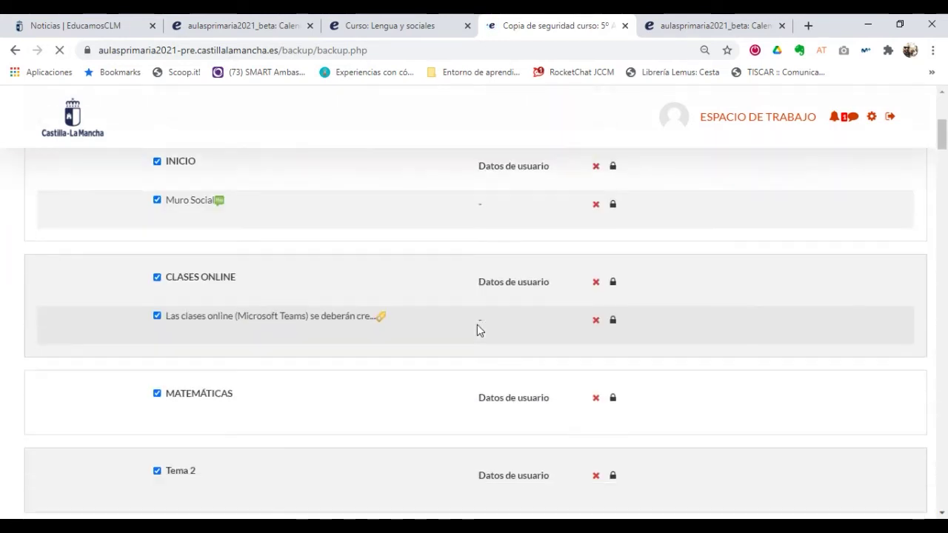
{"action": "scroll", "coordinate": [239, 334], "scroll_direction": "down", "scroll_amount": 6}
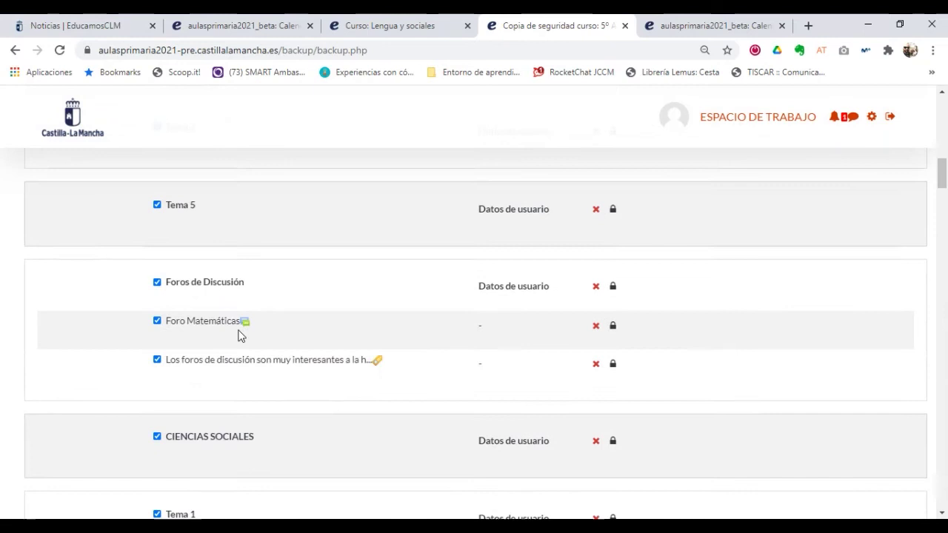
{"action": "scroll", "coordinate": [239, 335], "scroll_direction": "down", "scroll_amount": 15}
{"action": "scroll", "coordinate": [239, 335], "scroll_direction": "down", "scroll_amount": 15}
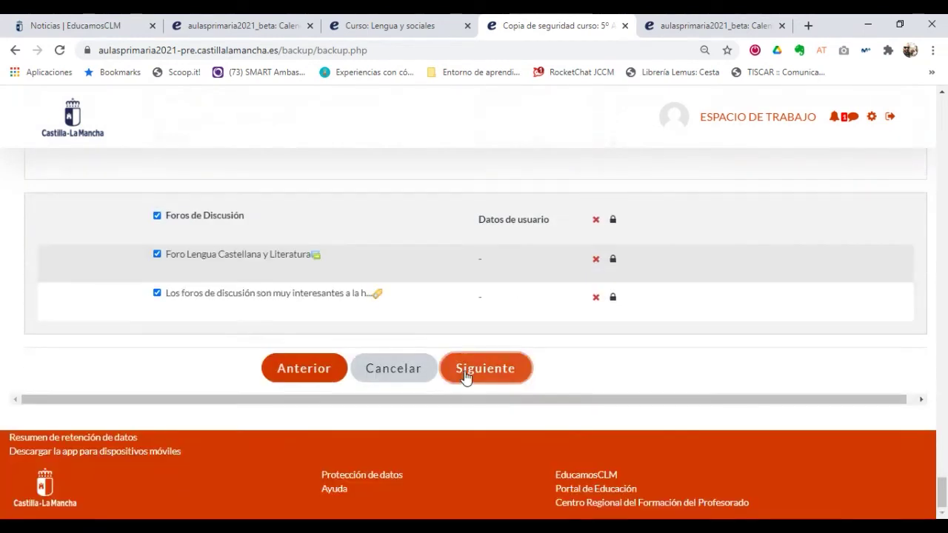
{"action": "left_click", "coordinate": [465, 376]}
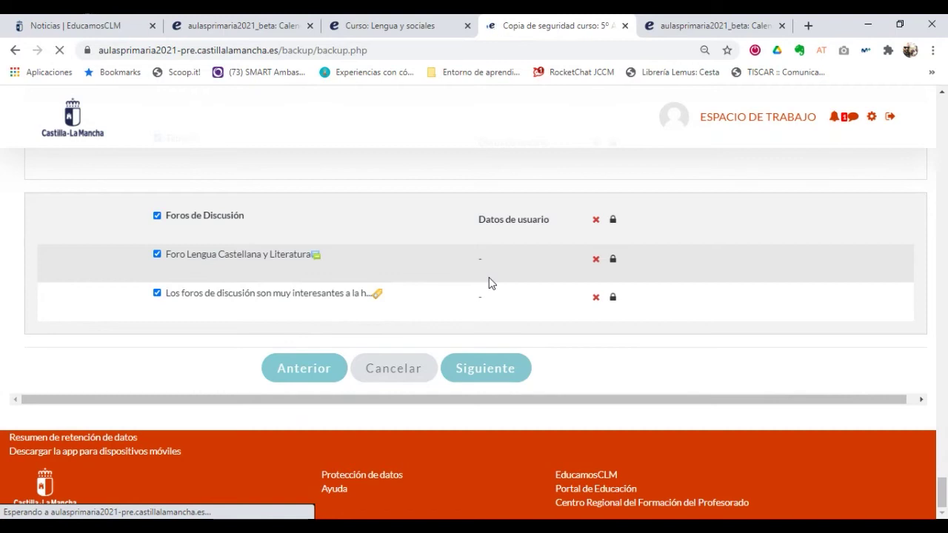
Examine the backup's confirmation and review page, checking the settings and the included items of every section.
{"action": "scroll", "coordinate": [488, 284], "scroll_direction": "down", "scroll_amount": 15}
{"action": "scroll", "coordinate": [489, 283], "scroll_direction": "down", "scroll_amount": 15}
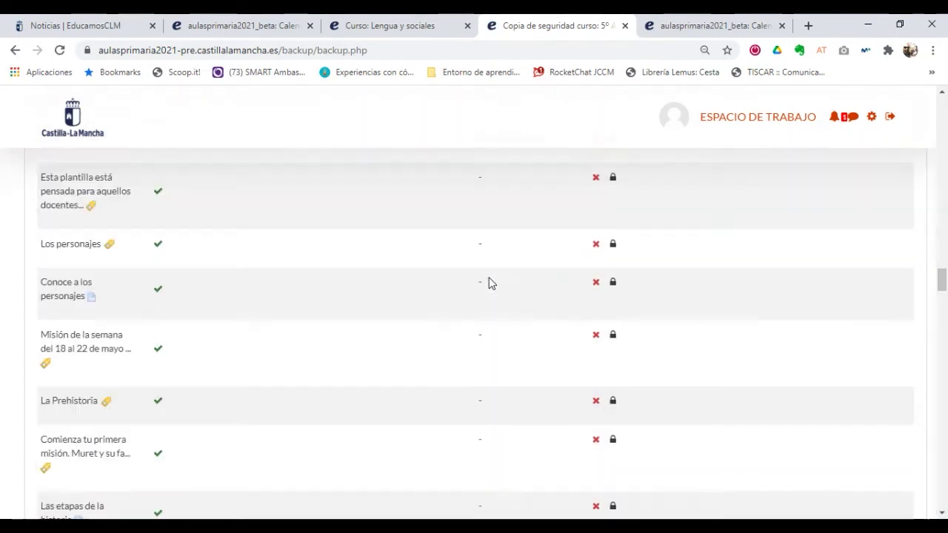
{"action": "scroll", "coordinate": [489, 284], "scroll_direction": "down", "scroll_amount": 15}
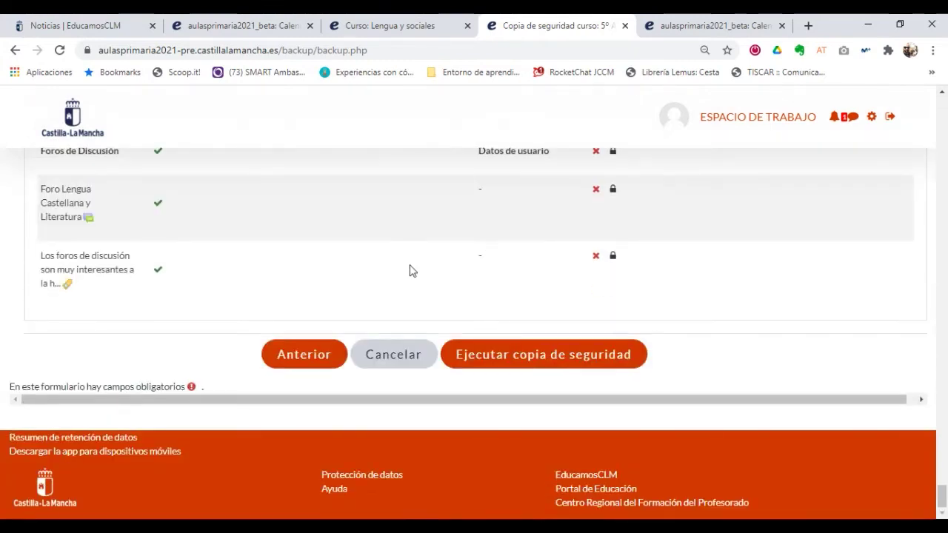
{"action": "scroll", "coordinate": [373, 259], "scroll_direction": "up", "scroll_amount": 10}
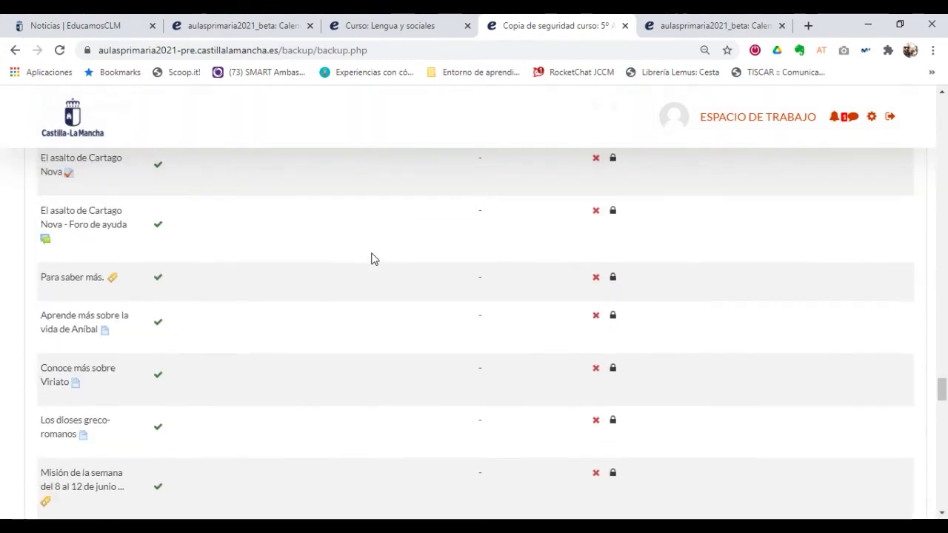
{"action": "scroll", "coordinate": [374, 259], "scroll_direction": "up", "scroll_amount": 15}
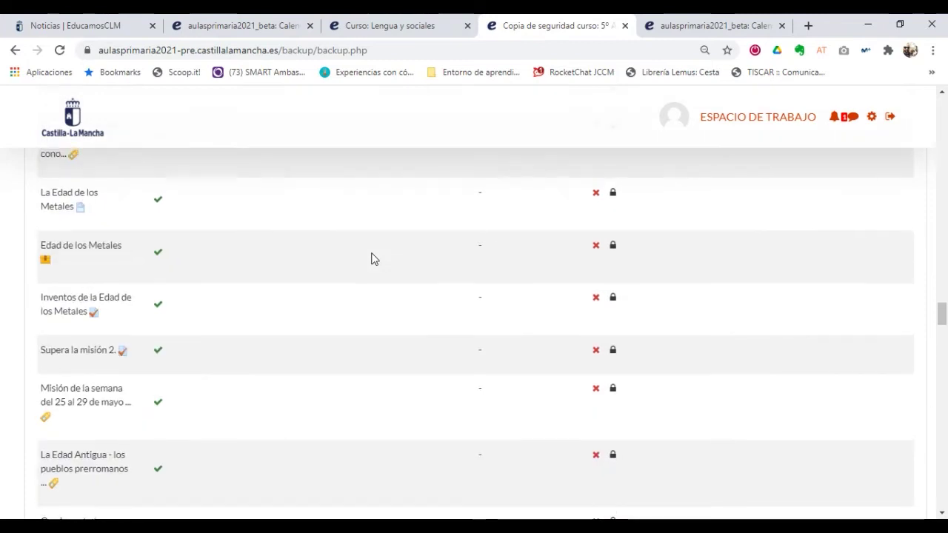
{"action": "scroll", "coordinate": [374, 259], "scroll_direction": "up", "scroll_amount": 15}
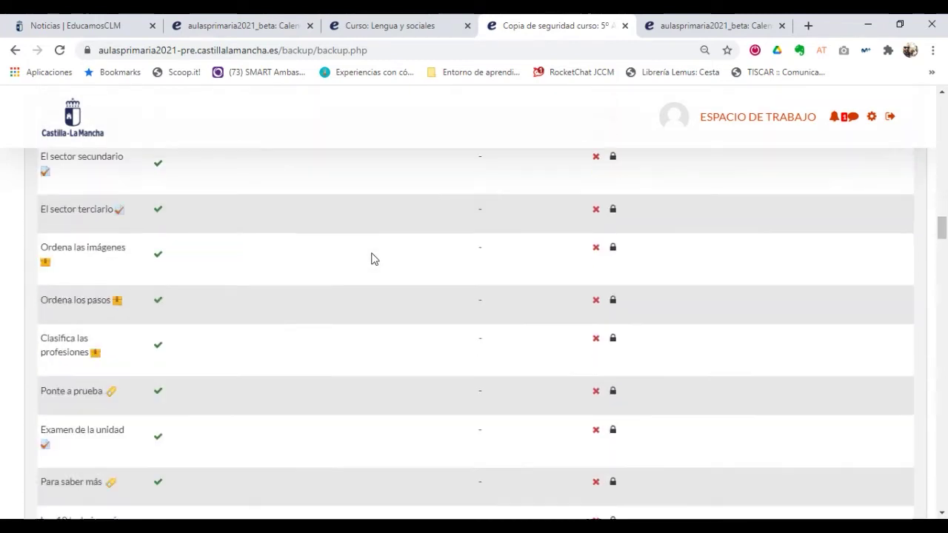
{"action": "scroll", "coordinate": [374, 259], "scroll_direction": "up", "scroll_amount": 15}
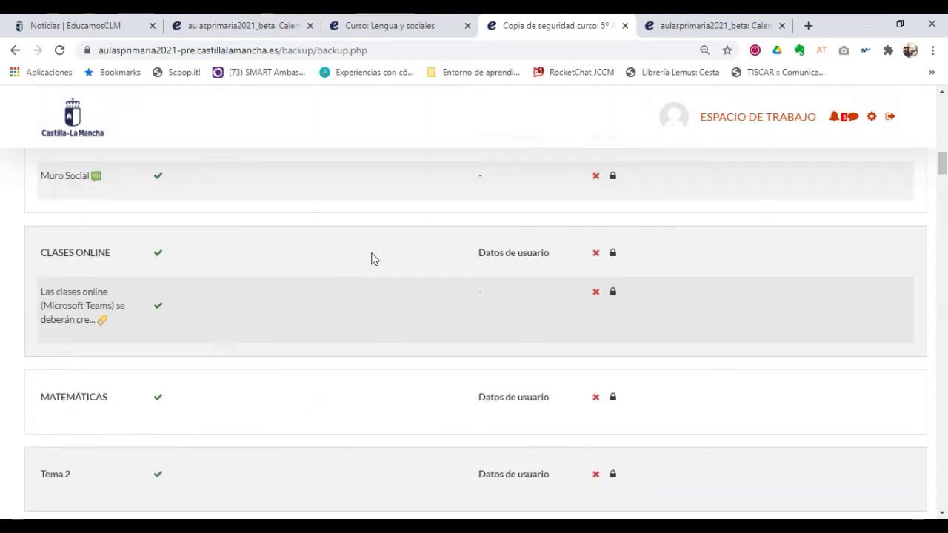
{"action": "scroll", "coordinate": [374, 260], "scroll_direction": "up", "scroll_amount": 7}
{"action": "scroll", "coordinate": [374, 259], "scroll_direction": "down", "scroll_amount": 2}
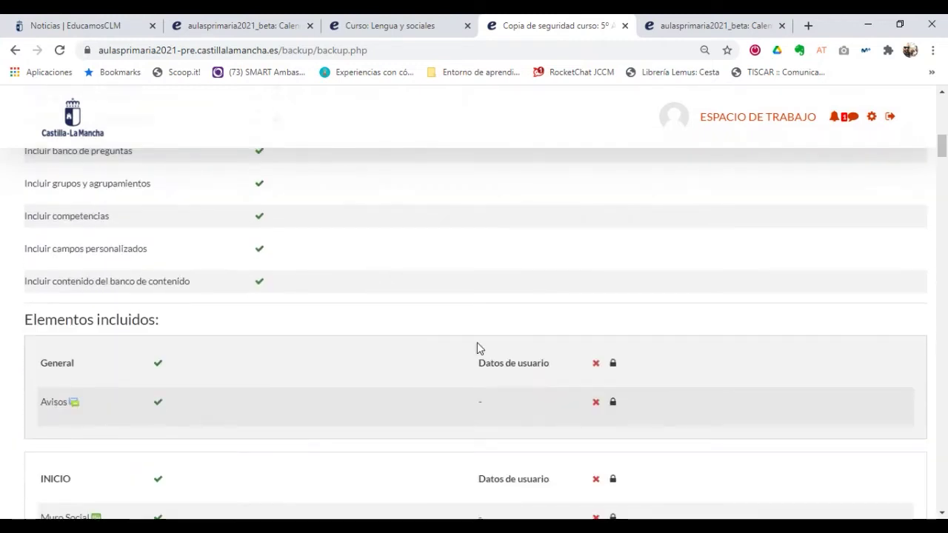
{"action": "scroll", "coordinate": [476, 348], "scroll_direction": "down", "scroll_amount": 20}
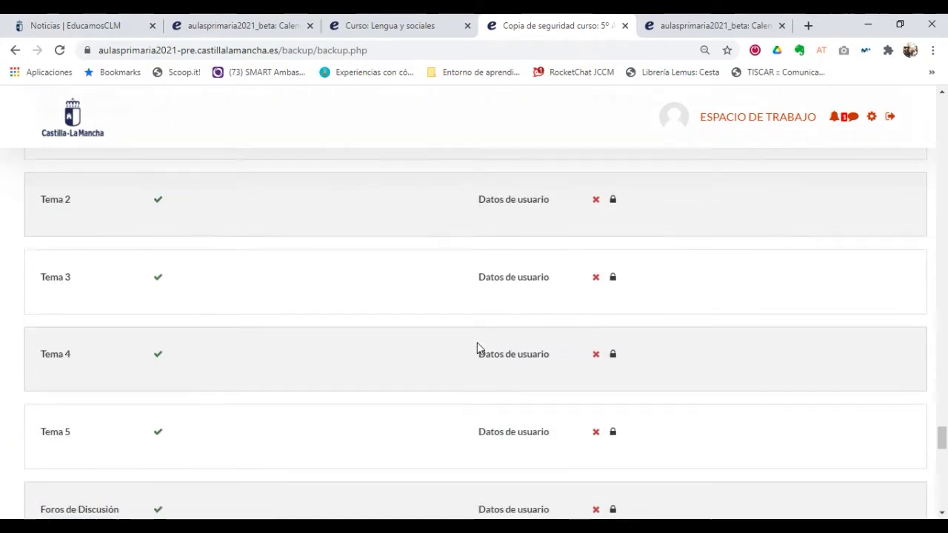
{"action": "scroll", "coordinate": [477, 348], "scroll_direction": "down", "scroll_amount": 5}
Go back to the backup's schema settings and exclude the General and INICIO sections.
{"action": "left_click", "coordinate": [301, 349]}
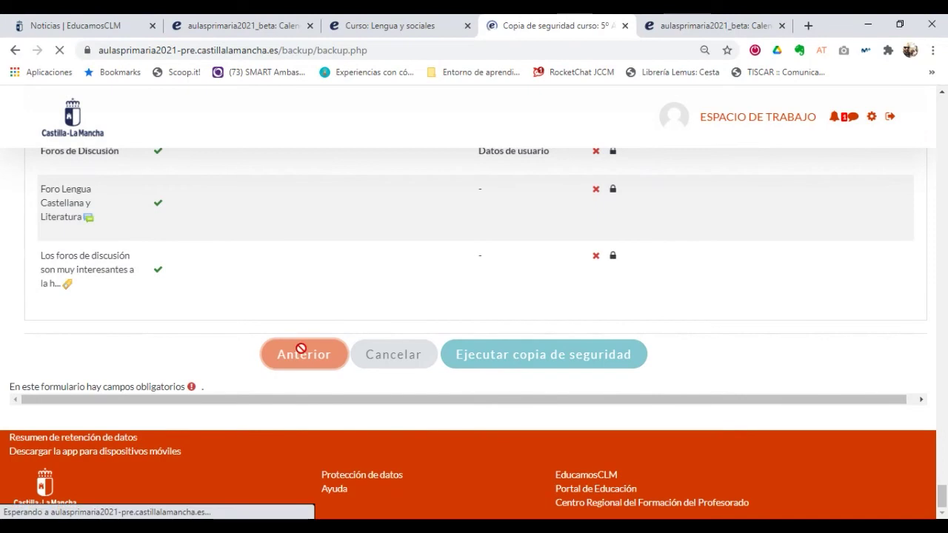
{"action": "scroll", "coordinate": [301, 348], "scroll_direction": "down", "scroll_amount": 3}
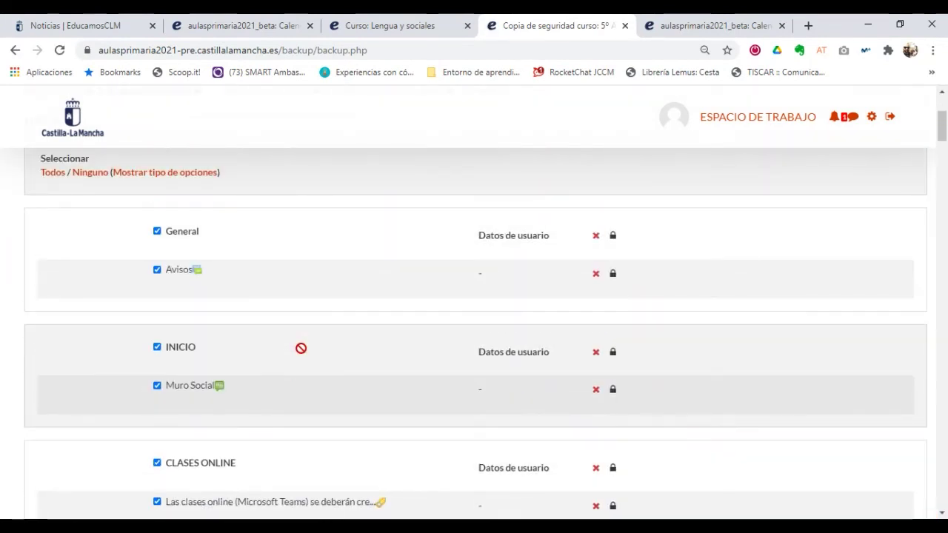
{"action": "left_click", "coordinate": [157, 231]}
{"action": "left_click", "coordinate": [157, 347]}
{"action": "scroll", "coordinate": [348, 351], "scroll_direction": "down", "scroll_amount": 3}
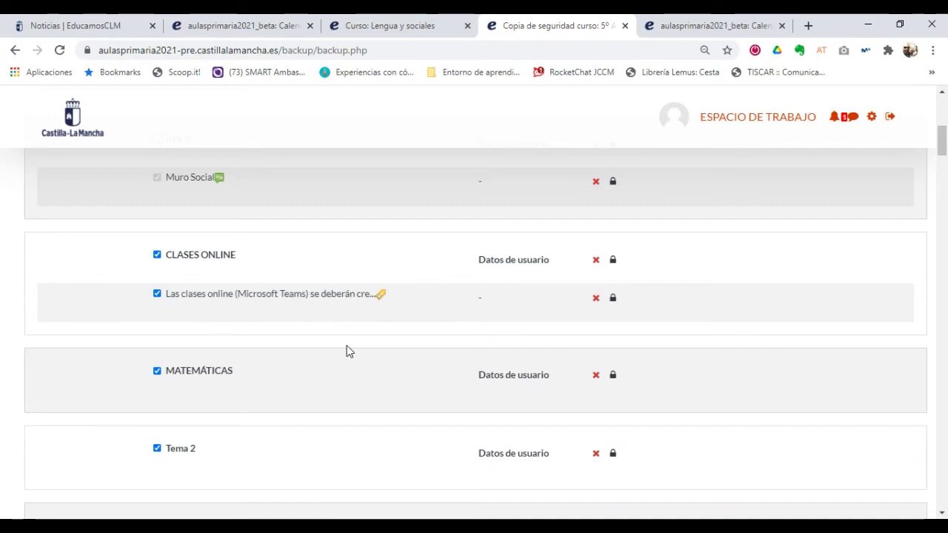
Abandon the backup without saving and return to the 5º A-PRI course page.
{"action": "scroll", "coordinate": [349, 351], "scroll_direction": "up", "scroll_amount": 6}
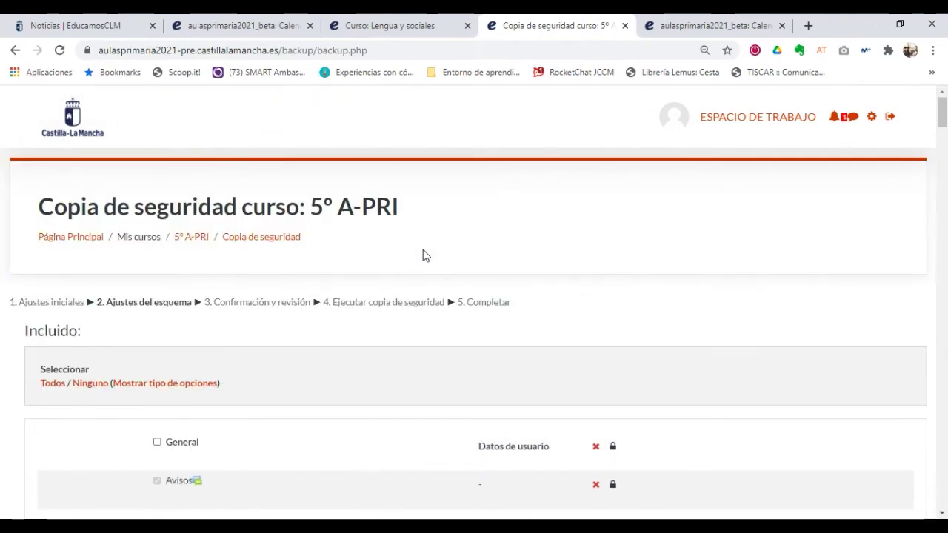
{"action": "left_click", "coordinate": [194, 237]}
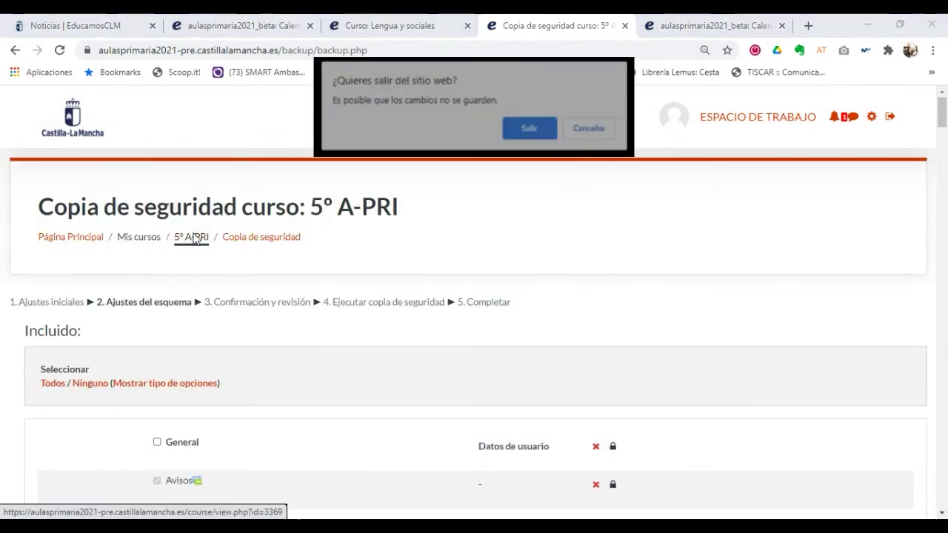
{"action": "left_click", "coordinate": [530, 128]}
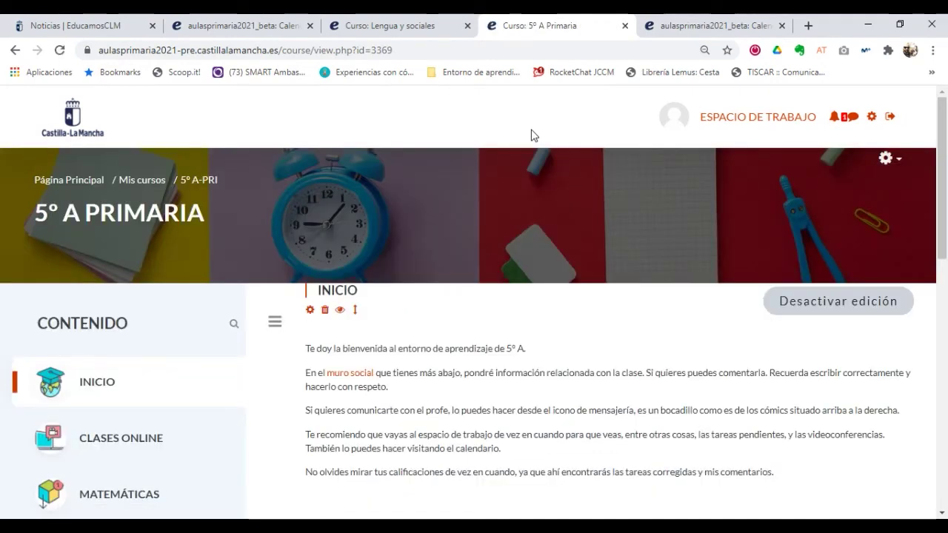
Review the INICIO section of 5º A Primaria and the topics listed under MATEMÁTICAS.
{"action": "scroll", "coordinate": [531, 136], "scroll_direction": "down", "scroll_amount": 3}
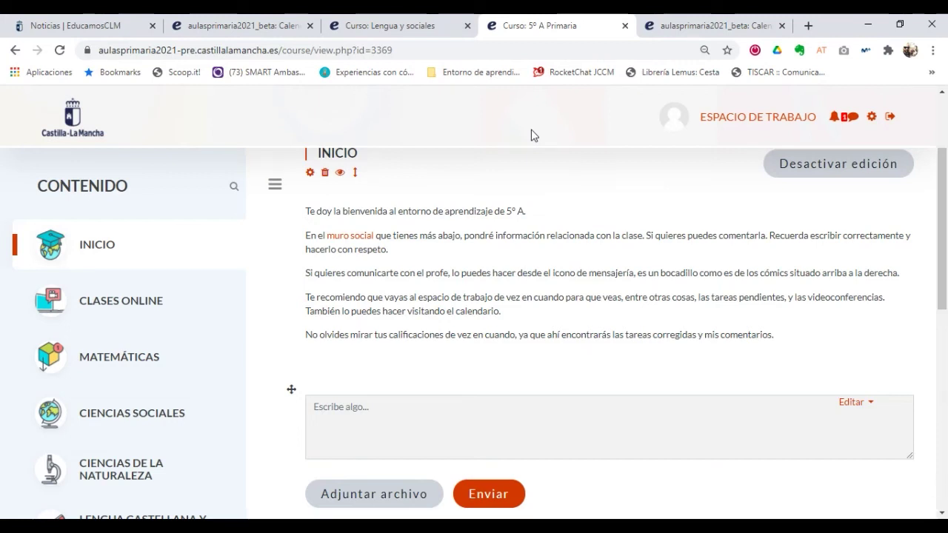
{"action": "scroll", "coordinate": [531, 136], "scroll_direction": "down", "scroll_amount": 1}
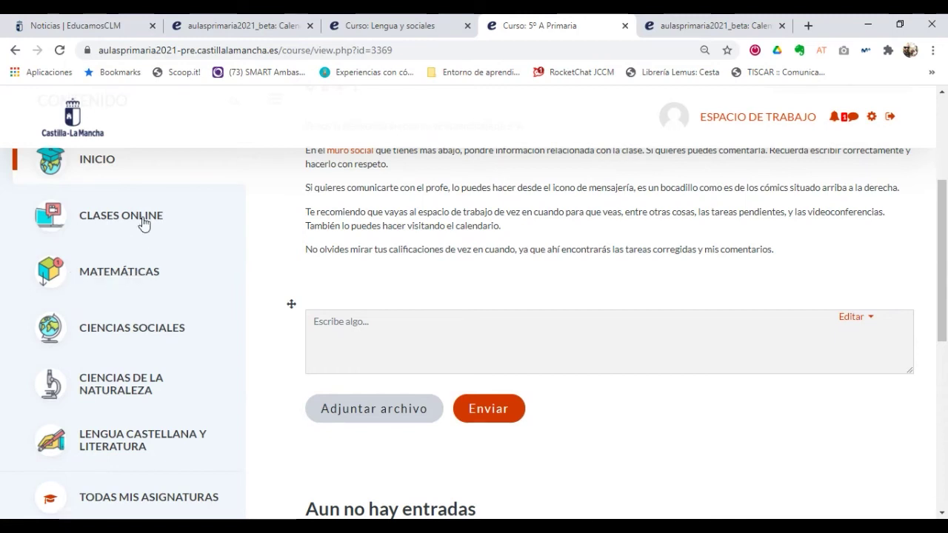
{"action": "left_click", "coordinate": [131, 273]}
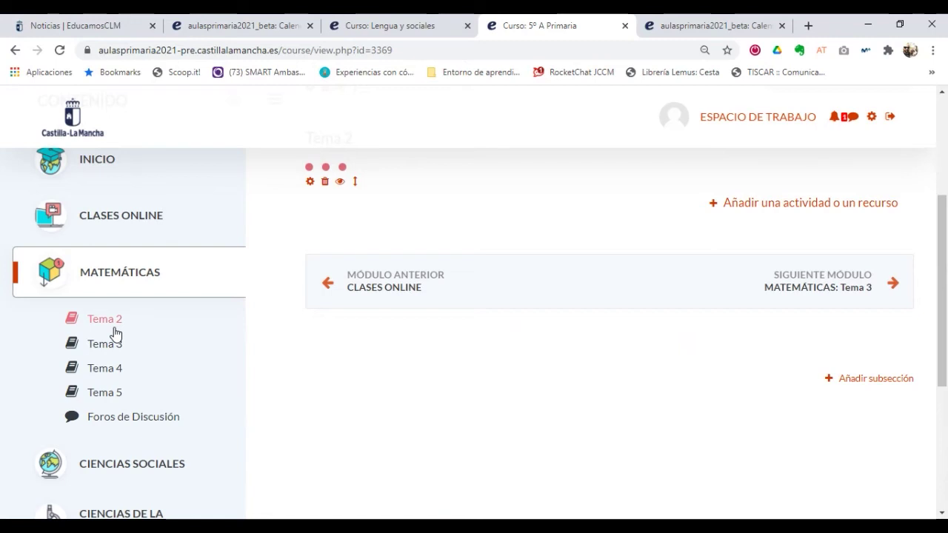
{"action": "scroll", "coordinate": [115, 333], "scroll_direction": "up", "scroll_amount": 1}
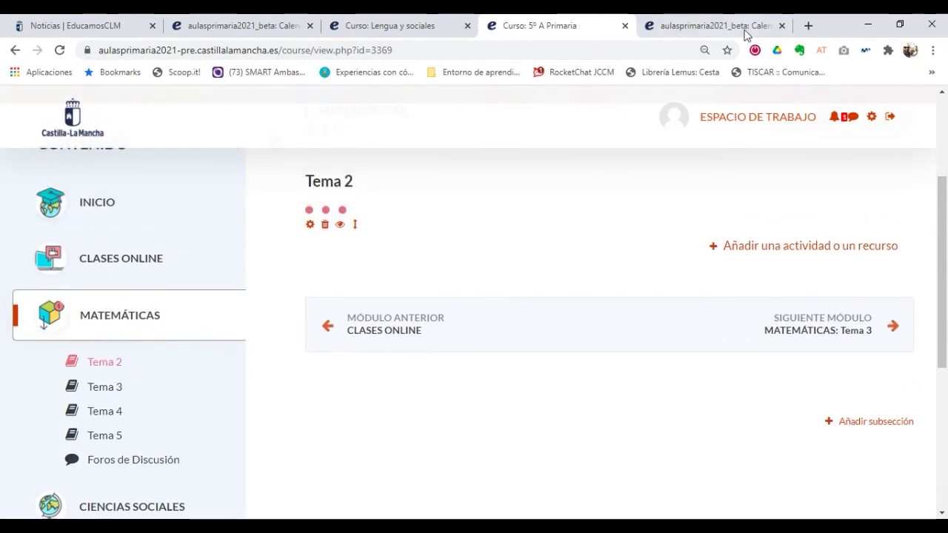
Open the Educación Física 5º A course and the Lengua y Sociales course from the workspace's subject list.
{"action": "left_click", "coordinate": [775, 126]}
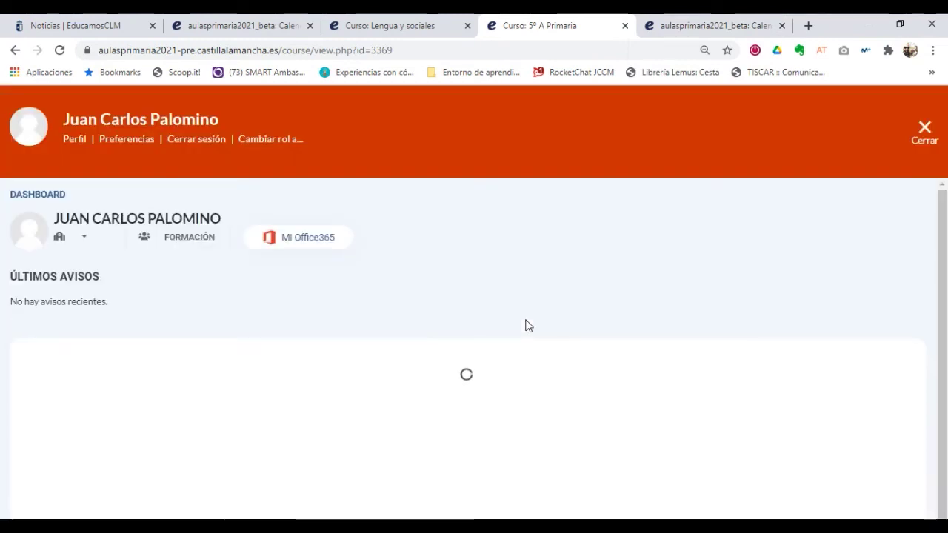
{"action": "scroll", "coordinate": [525, 326], "scroll_direction": "down", "scroll_amount": 1}
{"action": "scroll", "coordinate": [525, 323], "scroll_direction": "down", "scroll_amount": 1}
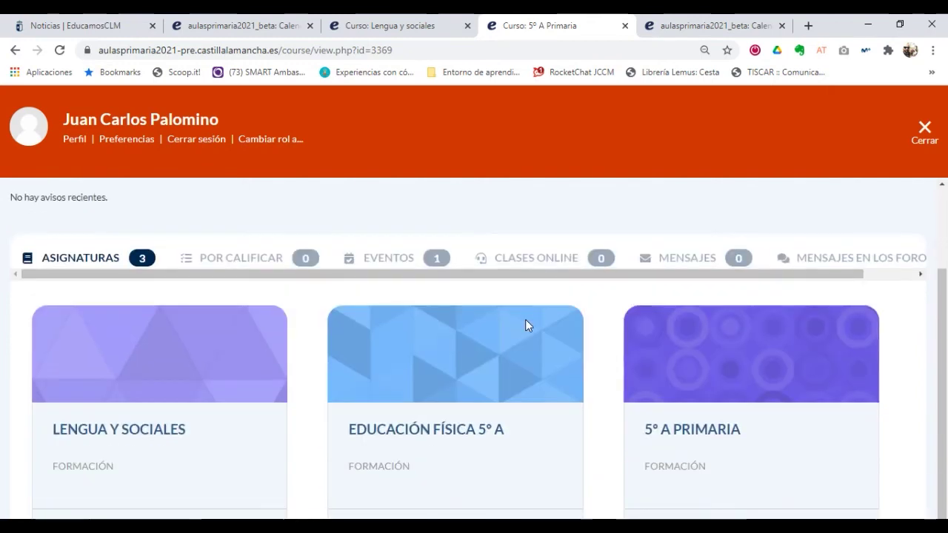
{"action": "left_click", "coordinate": [506, 373]}
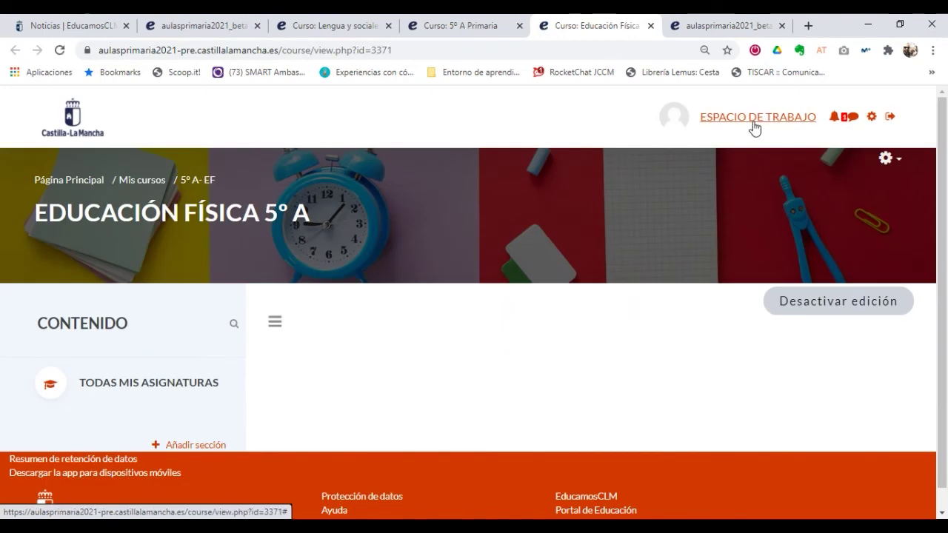
{"action": "left_click", "coordinate": [751, 120]}
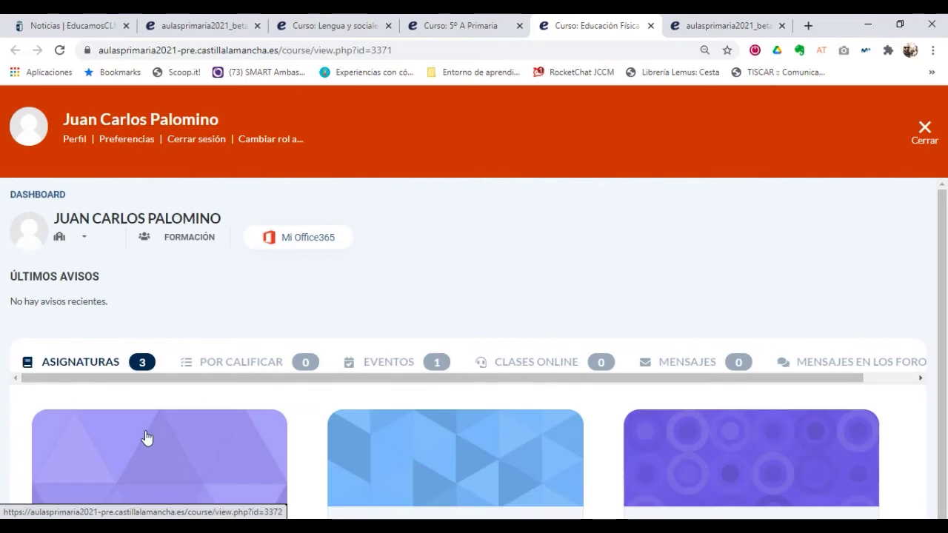
{"action": "left_click", "coordinate": [147, 438]}
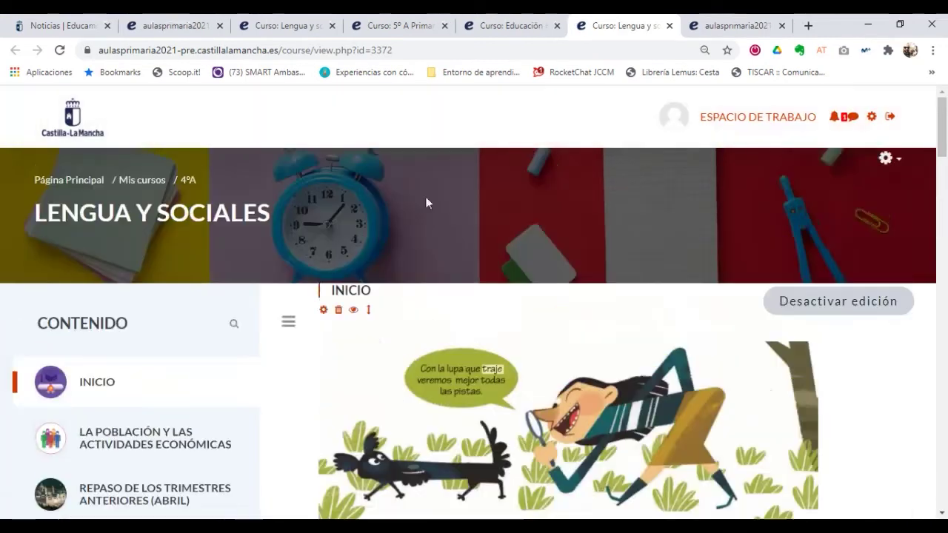
Load aulaseso2021.castillalamancha.es in place of the calendar page and open the LENGUA 4º B course.
{"action": "left_click", "coordinate": [737, 26]}
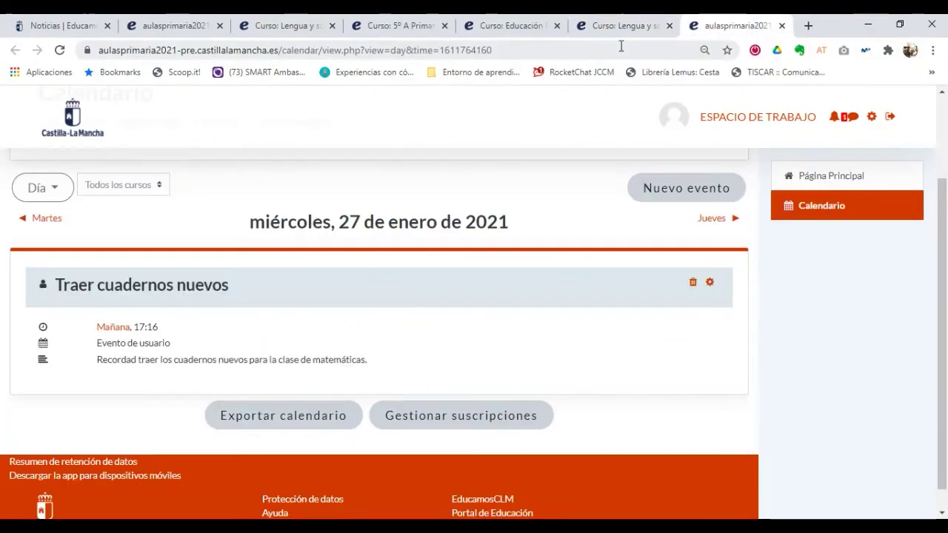
{"action": "left_click", "coordinate": [621, 46]}
{"action": "type", "text": "e"}
{"action": "key", "text": "BackSpace"}
{"action": "type", "text": "au"}
{"action": "key", "text": "Return"}
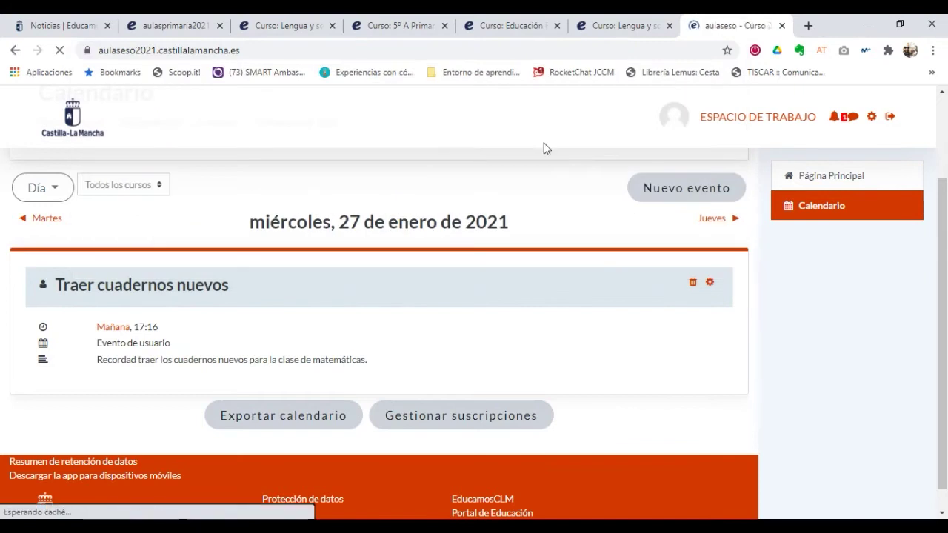
{"action": "scroll", "coordinate": [527, 255], "scroll_direction": "down", "scroll_amount": 4}
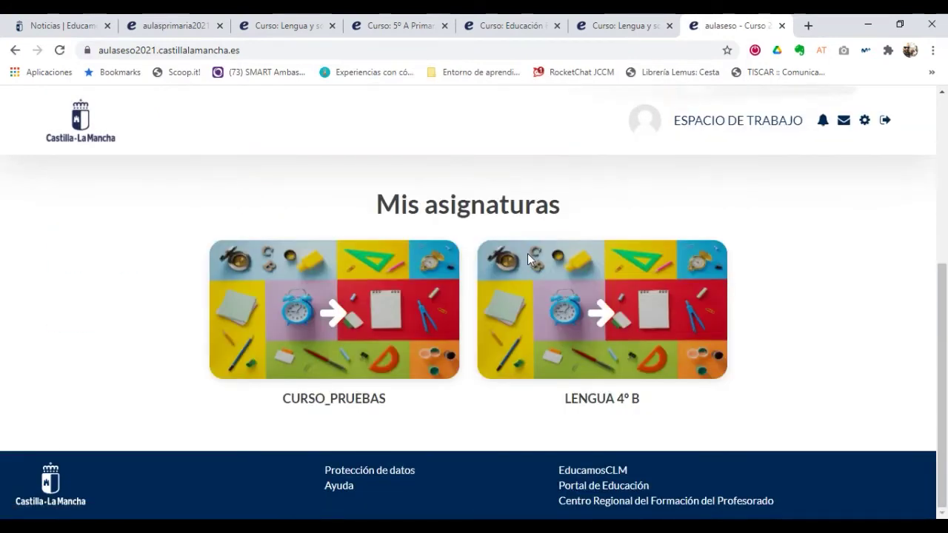
{"action": "left_click", "coordinate": [530, 329]}
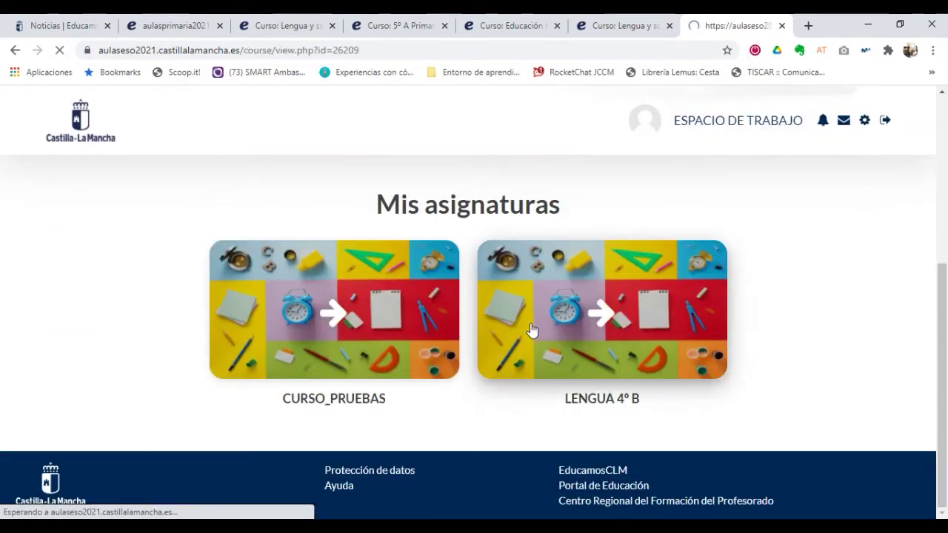
Look through the LENGUA 4º B contents and view the TEMA 4 and TEMA 5 sections.
{"action": "scroll", "coordinate": [530, 330], "scroll_direction": "down", "scroll_amount": 3}
{"action": "scroll", "coordinate": [530, 329], "scroll_direction": "down", "scroll_amount": 3}
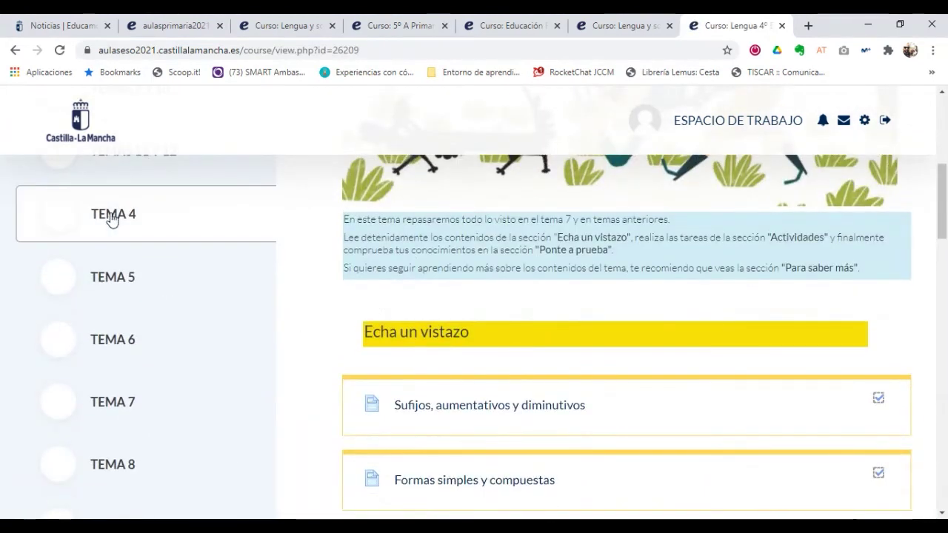
{"action": "left_click", "coordinate": [109, 216]}
{"action": "left_click", "coordinate": [113, 284]}
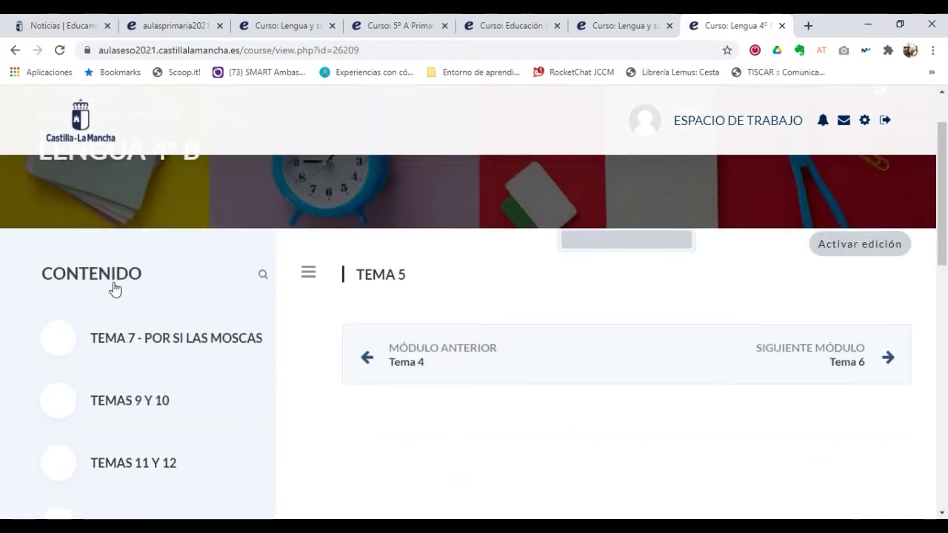
Return to the Lengua y Sociales course and open the 5º A Primaria course from its workspace.
{"action": "left_click", "coordinate": [632, 28]}
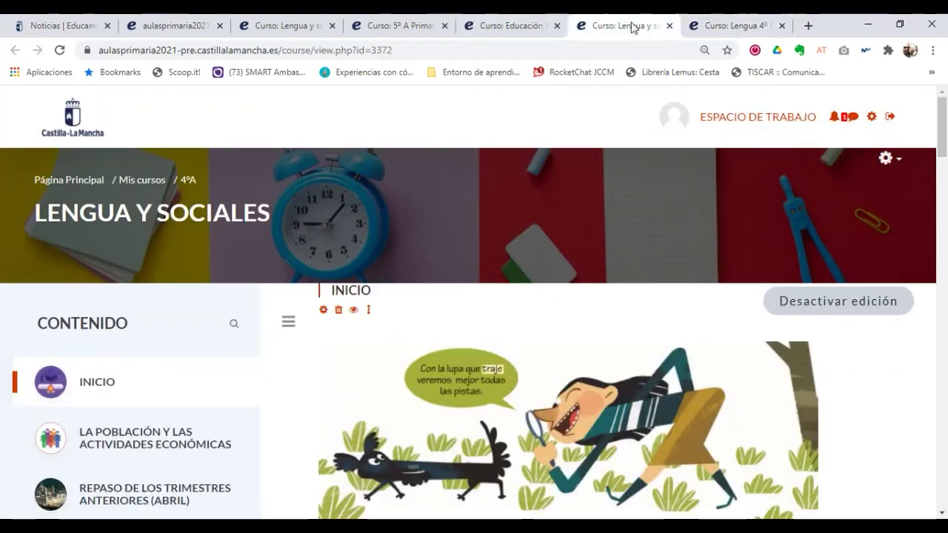
{"action": "left_click", "coordinate": [767, 117]}
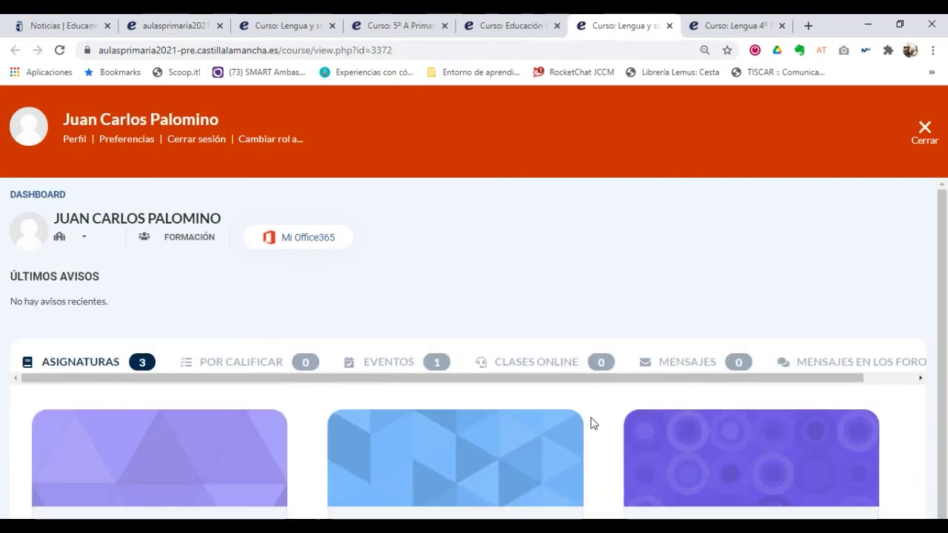
{"action": "scroll", "coordinate": [593, 423], "scroll_direction": "down", "scroll_amount": 2}
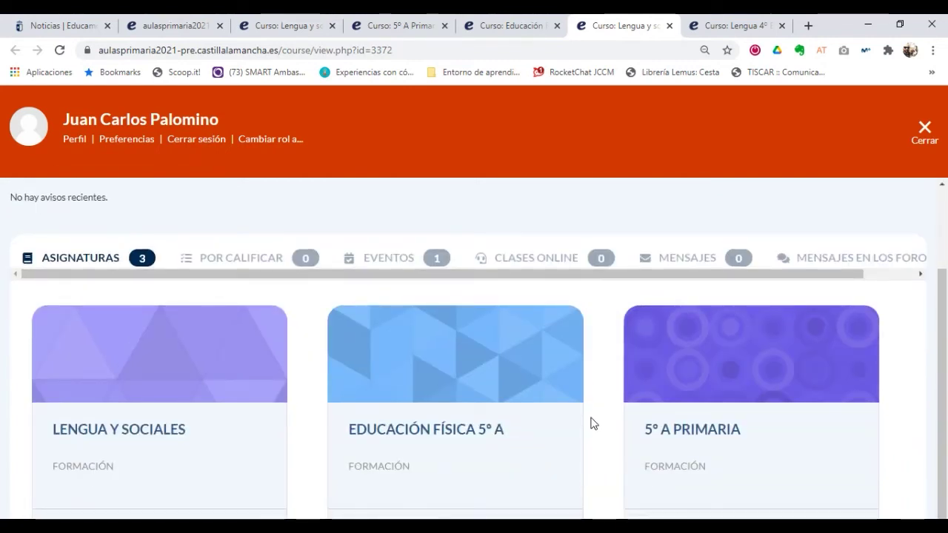
{"action": "left_click", "coordinate": [708, 380]}
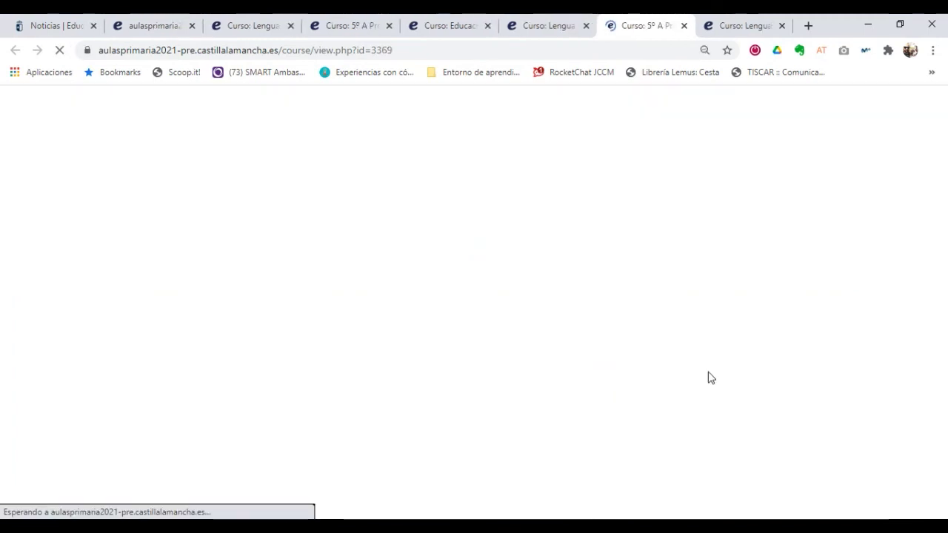
Review the first topic of the CIENCIAS SOCIALES and CIENCIAS DE LA NATURALEZA sections, including the template's guidance text.
{"action": "scroll", "coordinate": [708, 373], "scroll_direction": "down", "scroll_amount": 2}
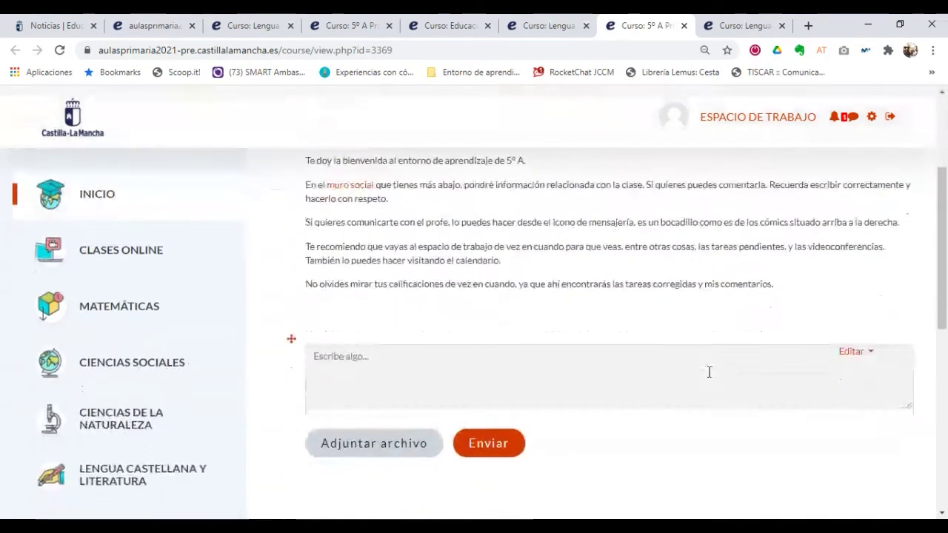
{"action": "left_click", "coordinate": [163, 368]}
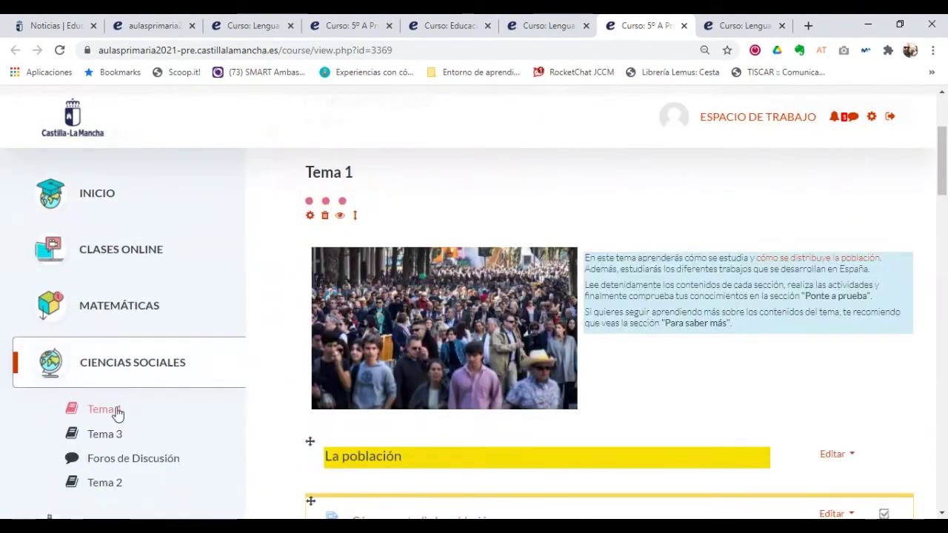
{"action": "scroll", "coordinate": [117, 413], "scroll_direction": "down", "scroll_amount": 2}
{"action": "left_click", "coordinate": [117, 412]}
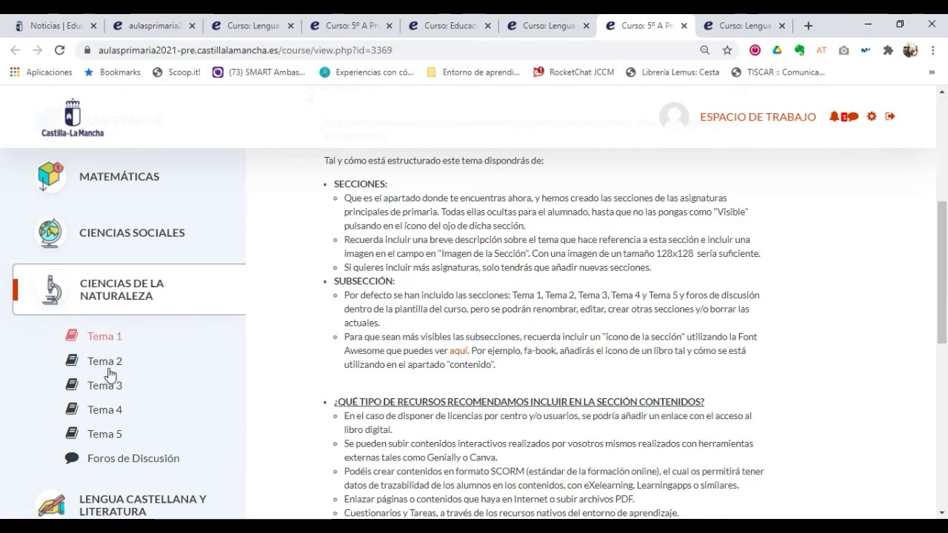
{"action": "scroll", "coordinate": [110, 374], "scroll_direction": "up", "scroll_amount": 2}
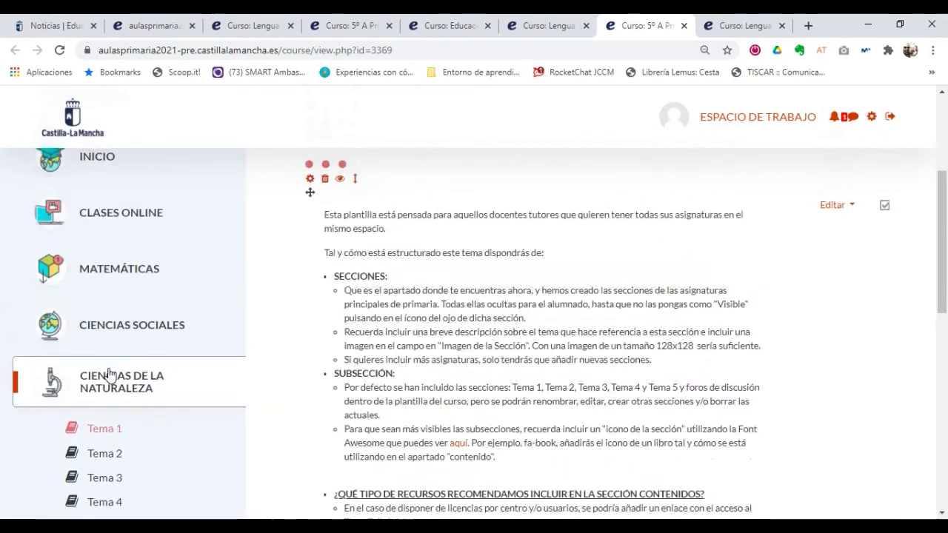
{"action": "scroll", "coordinate": [110, 374], "scroll_direction": "up", "scroll_amount": 1}
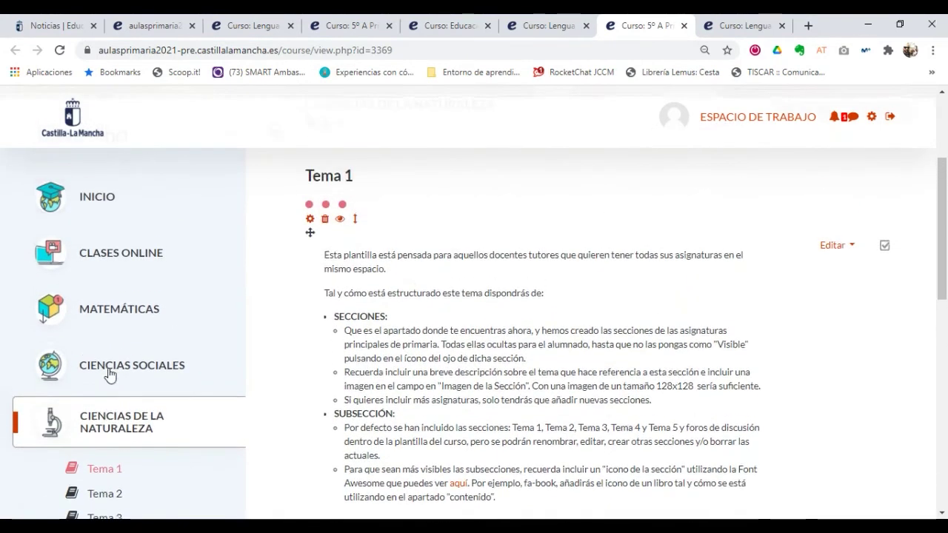
Rename the MATEMÁTICAS section as "MATEMÁTICAS 2º TRIMESTRE" and save the changes.
{"action": "left_click", "coordinate": [164, 309]}
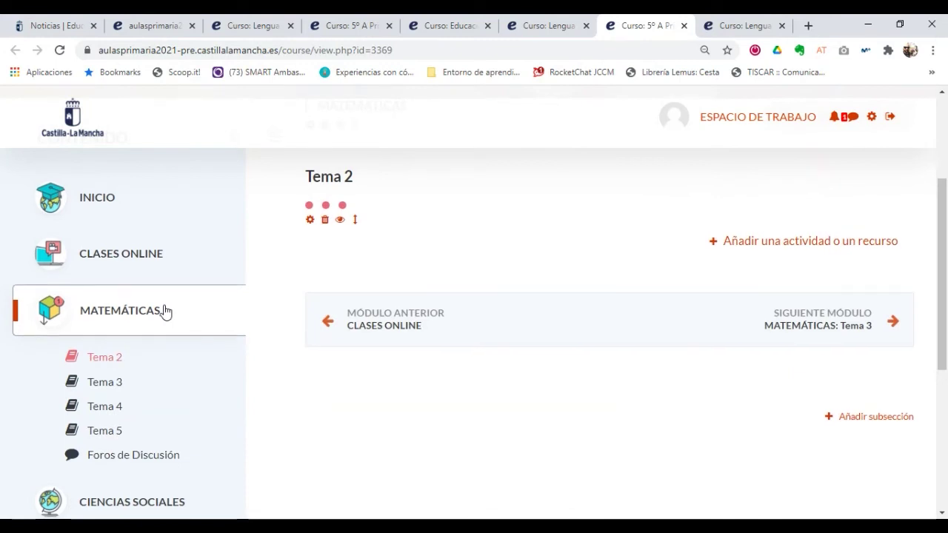
{"action": "scroll", "coordinate": [165, 311], "scroll_direction": "up", "scroll_amount": 2}
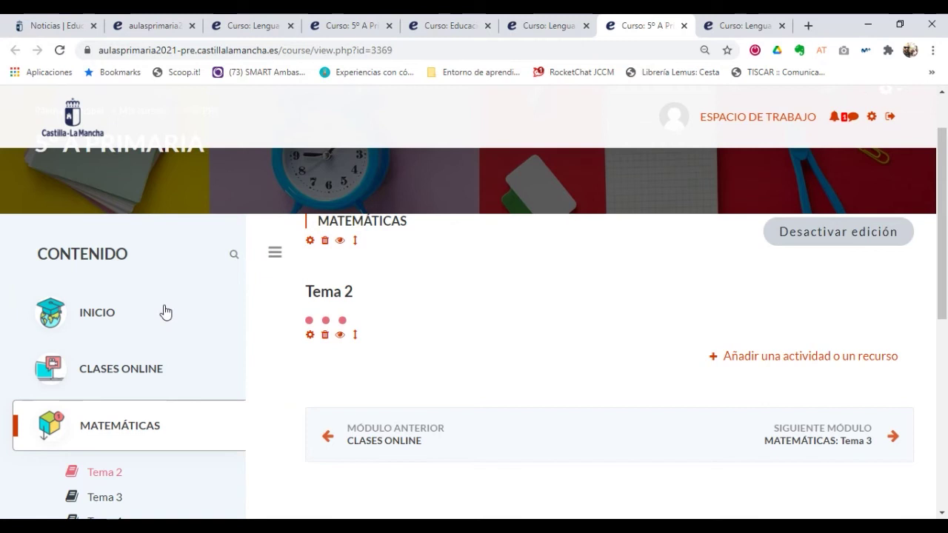
{"action": "left_click", "coordinate": [309, 247]}
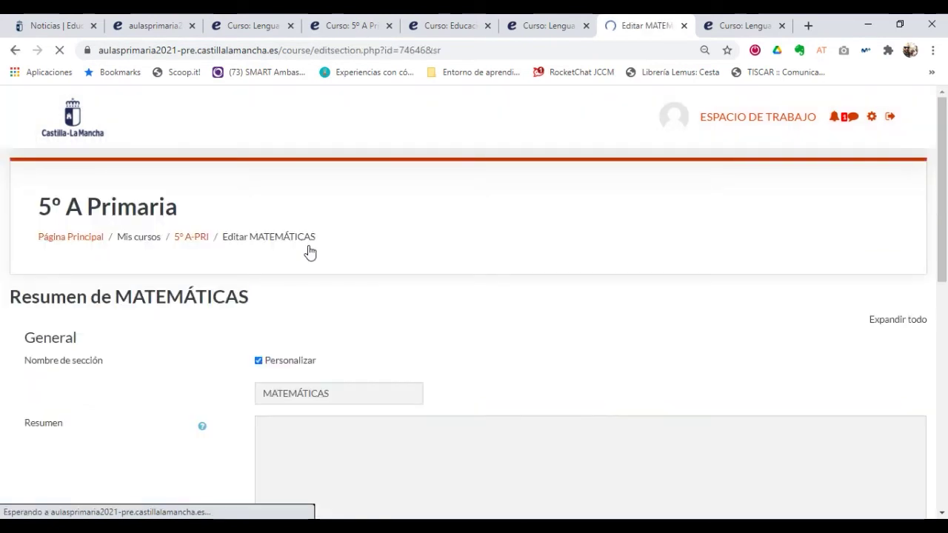
{"action": "left_click", "coordinate": [396, 395]}
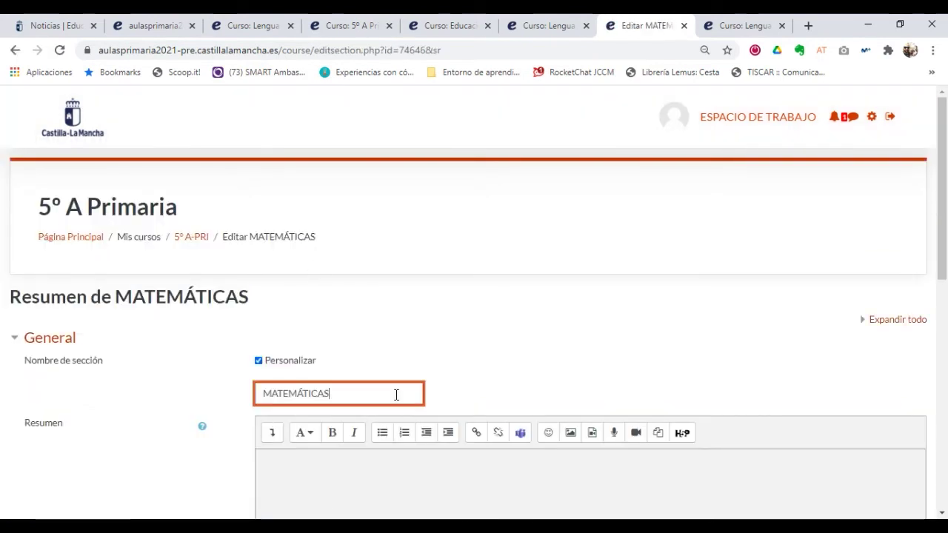
{"action": "type", "text": "2º Tr"}
{"action": "key", "text": "BackSpace"}
{"action": "type", "text": "RIMESTRE"}
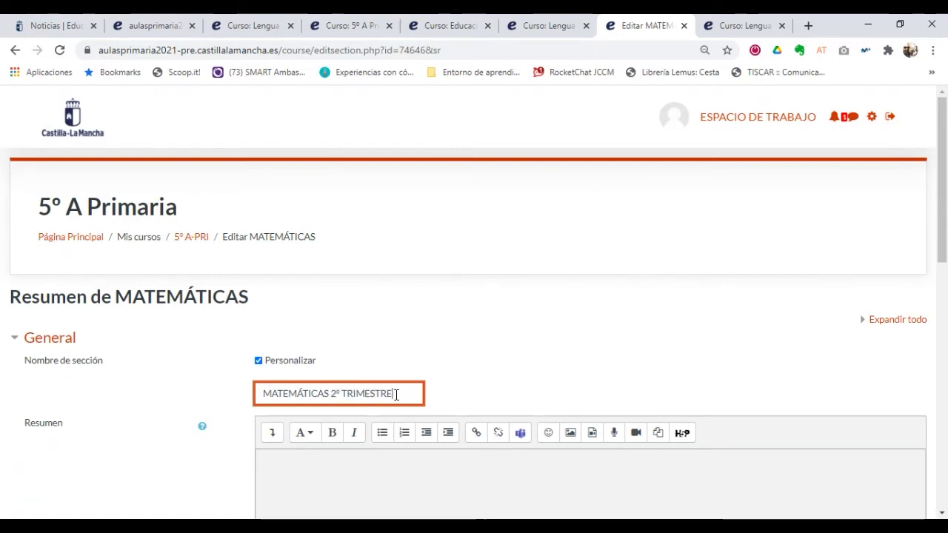
{"action": "scroll", "coordinate": [396, 395], "scroll_direction": "down", "scroll_amount": 10}
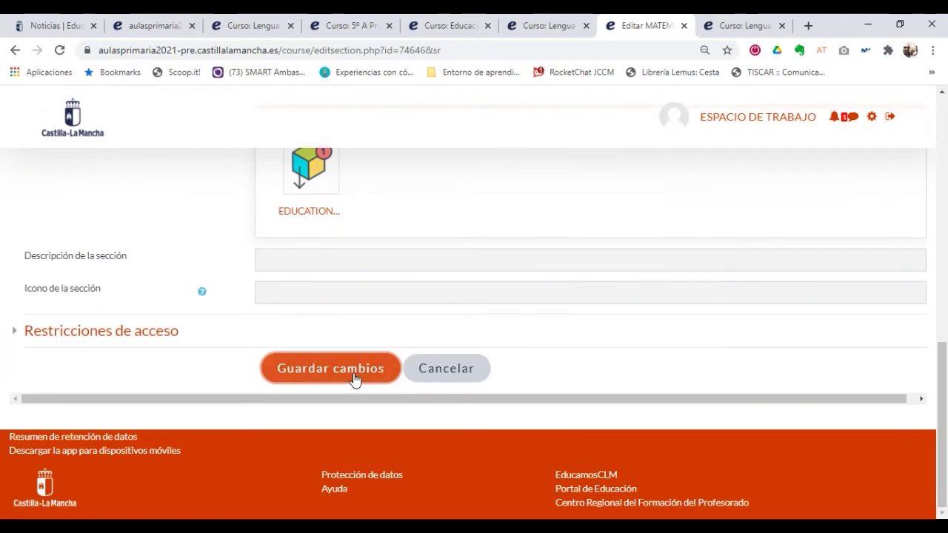
{"action": "left_click", "coordinate": [353, 375]}
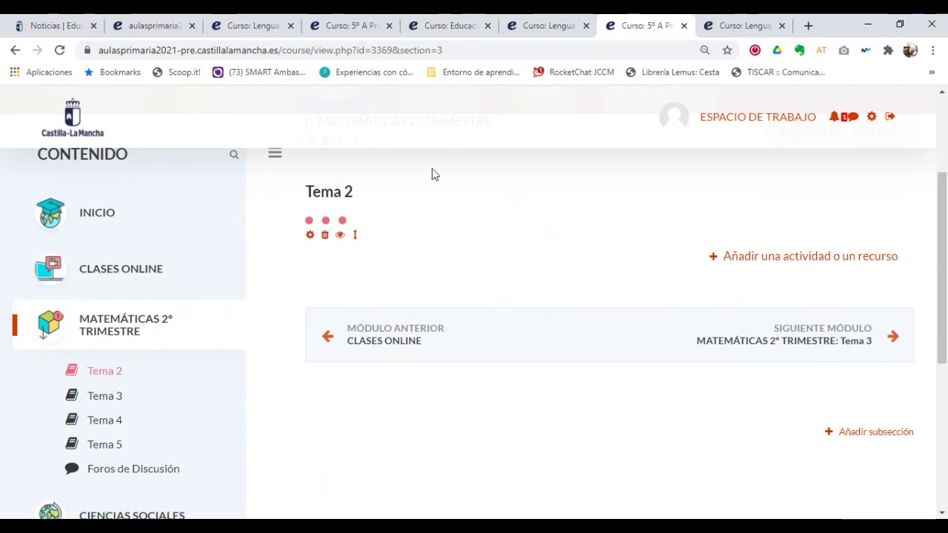
Rename the Tema 2 subsection of MATEMÁTICAS 2º TRIMESTRE as "Tema 6 - Los números naturales" and save the changes.
{"action": "left_click", "coordinate": [310, 235]}
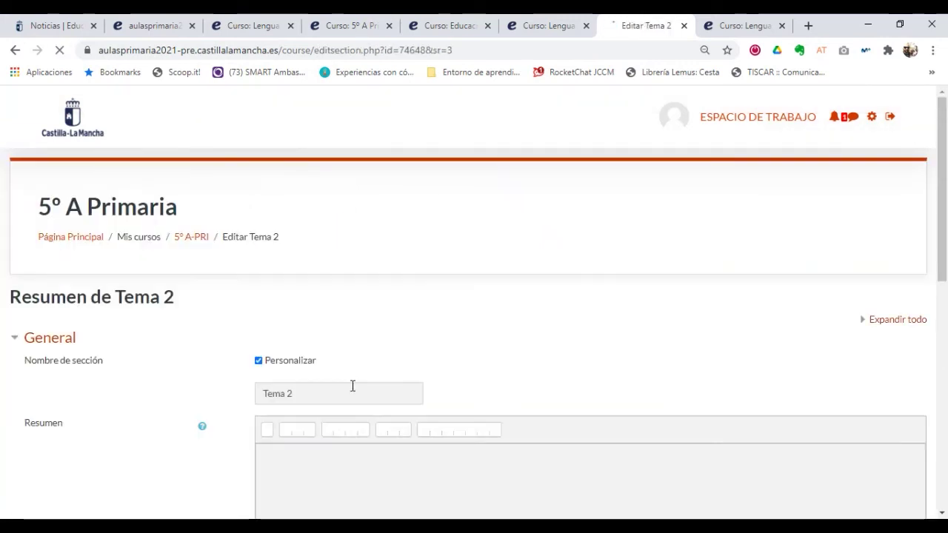
{"action": "left_click", "coordinate": [353, 386]}
{"action": "key", "text": "BackSpace"}
{"action": "type", "text": "6"}
{"action": "scroll", "coordinate": [352, 389], "scroll_direction": "down", "scroll_amount": 4}
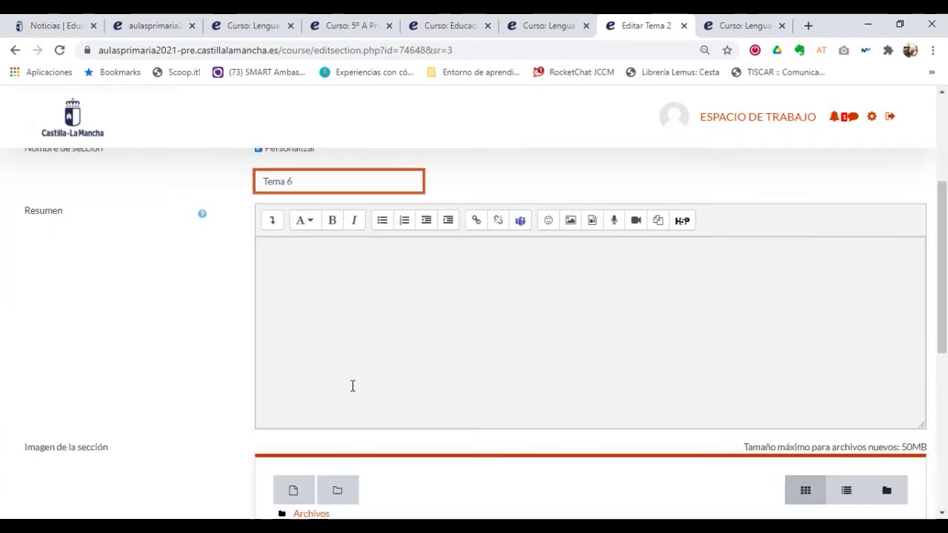
{"action": "scroll", "coordinate": [353, 392], "scroll_direction": "up", "scroll_amount": 2}
{"action": "type", "text": "- IOS"}
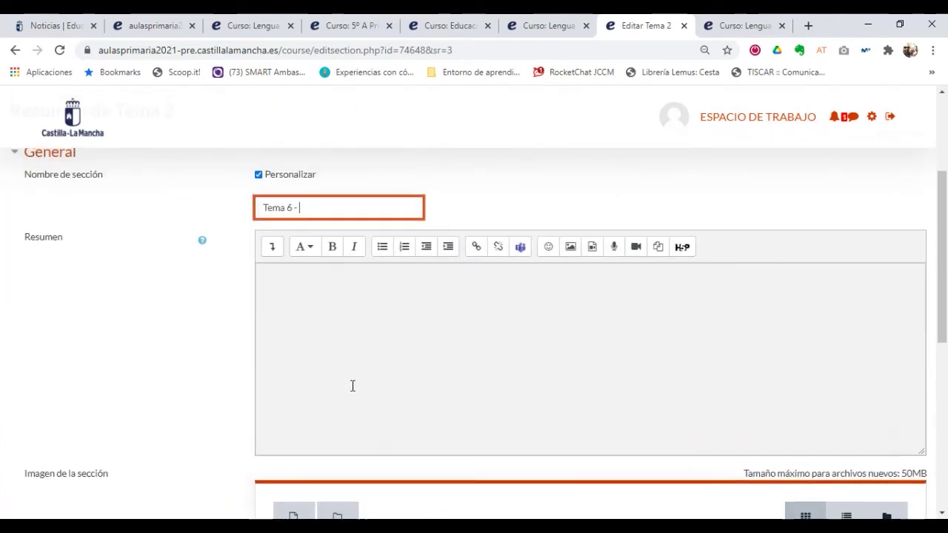
{"action": "key", "text": "BackSpace"}
{"action": "key", "text": "BackSpace"}
{"action": "key", "text": "BackSpace"}
{"action": "type", "text": "Los númer"}
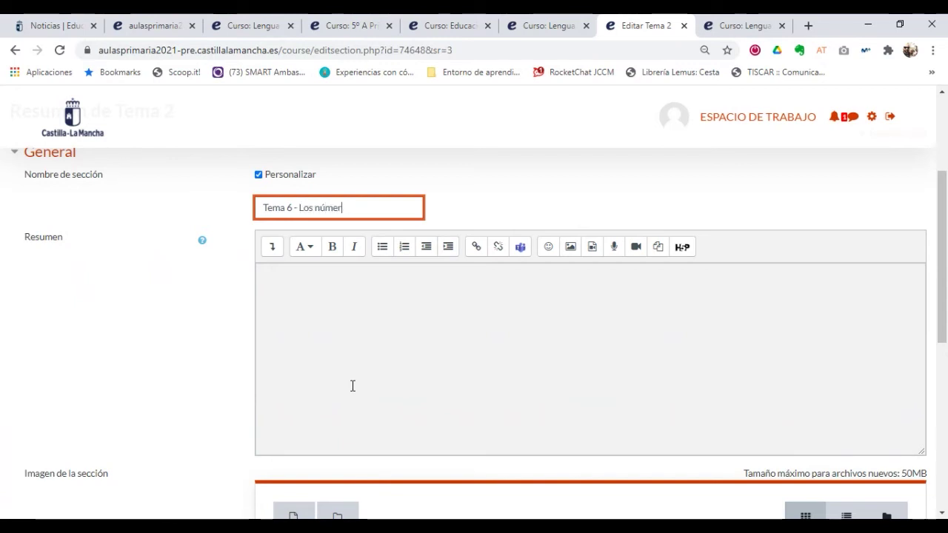
{"action": "type", "text": "os naturales"}
{"action": "scroll", "coordinate": [352, 385], "scroll_direction": "down", "scroll_amount": 5}
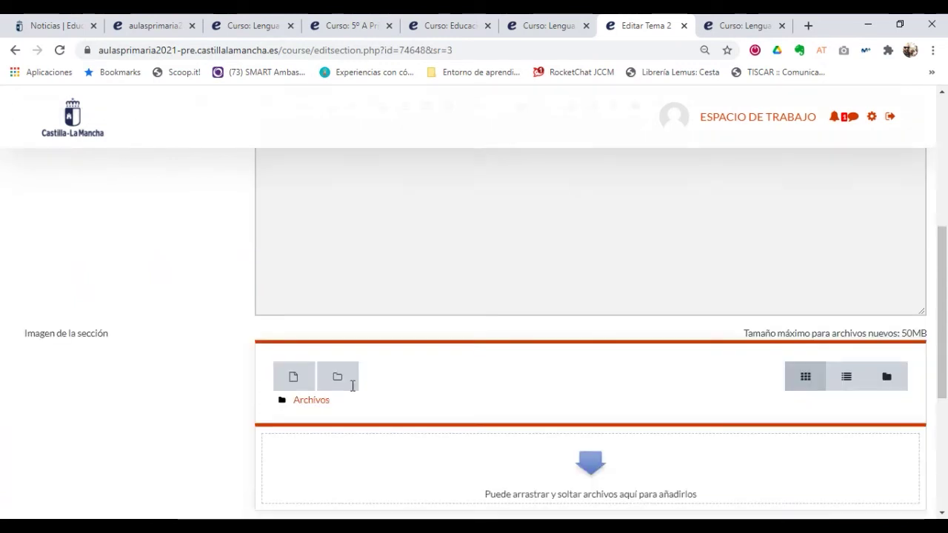
{"action": "left_click", "coordinate": [337, 376]}
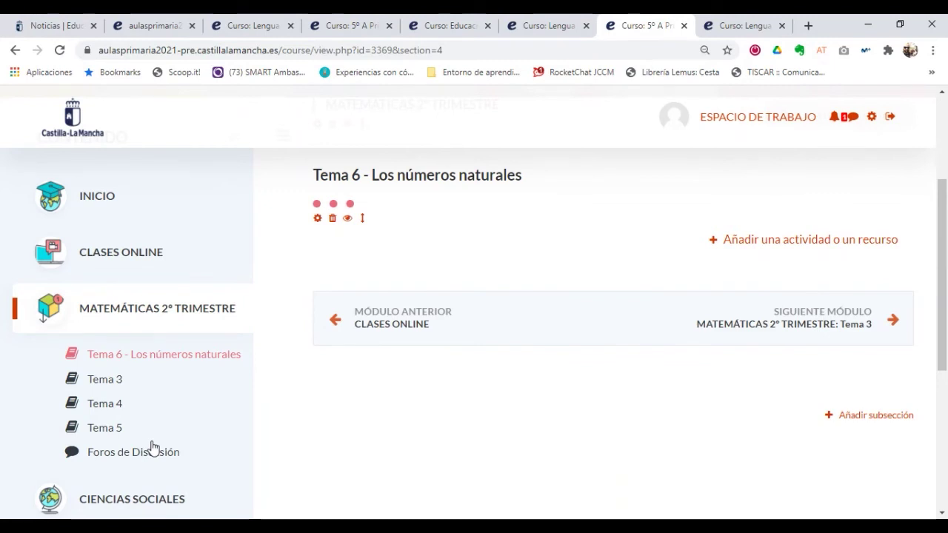
Look through the topics of MATEMÁTICAS 2º TRIMESTRE and view the list of course administration options.
{"action": "scroll", "coordinate": [152, 448], "scroll_direction": "up", "scroll_amount": 3}
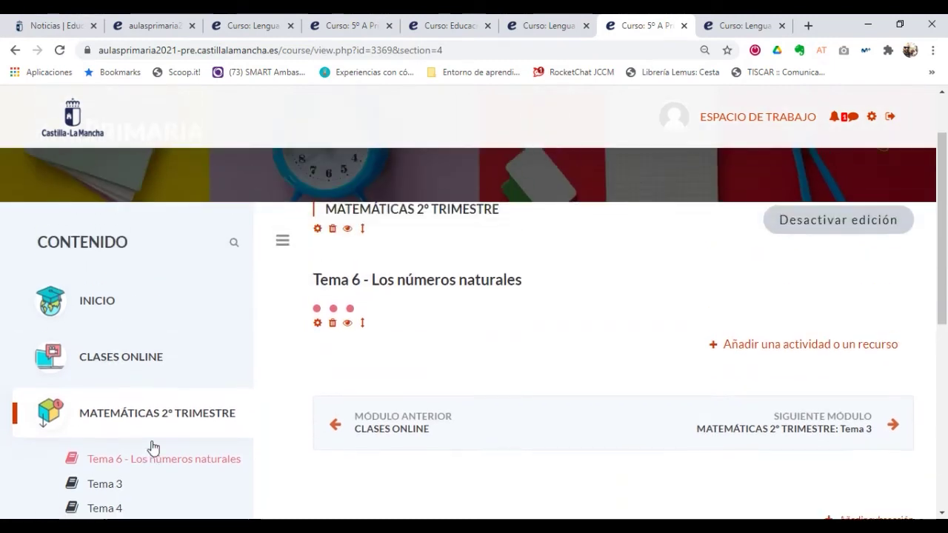
{"action": "scroll", "coordinate": [152, 448], "scroll_direction": "down", "scroll_amount": 1}
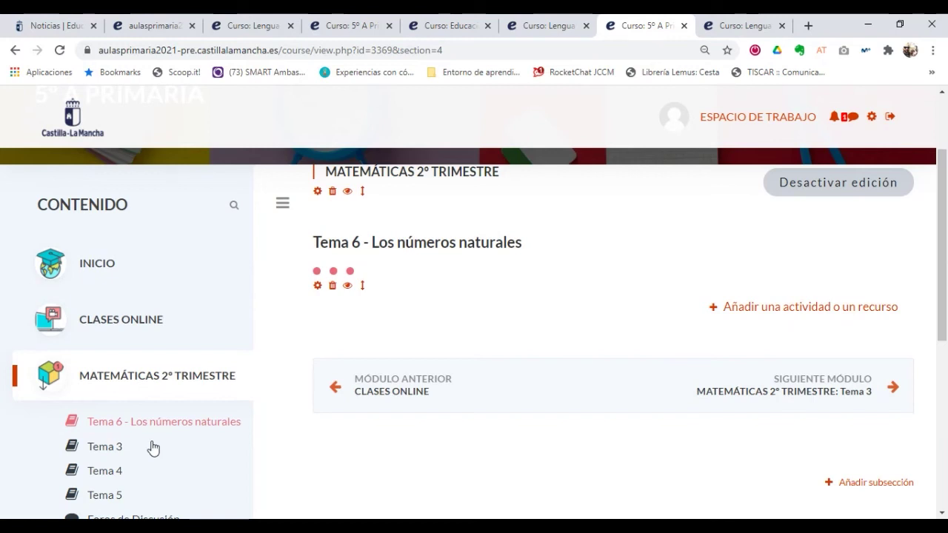
{"action": "scroll", "coordinate": [153, 448], "scroll_direction": "down", "scroll_amount": 2}
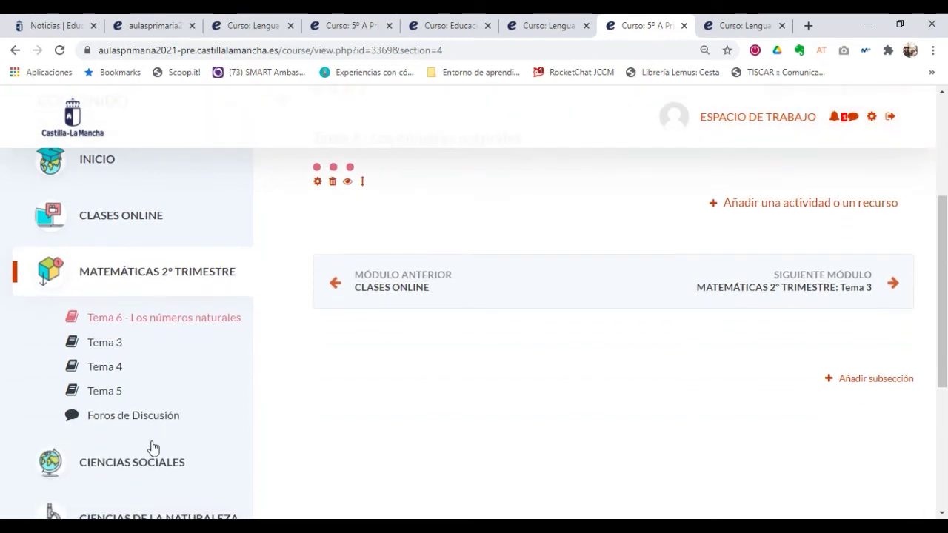
{"action": "scroll", "coordinate": [153, 447], "scroll_direction": "up", "scroll_amount": 2}
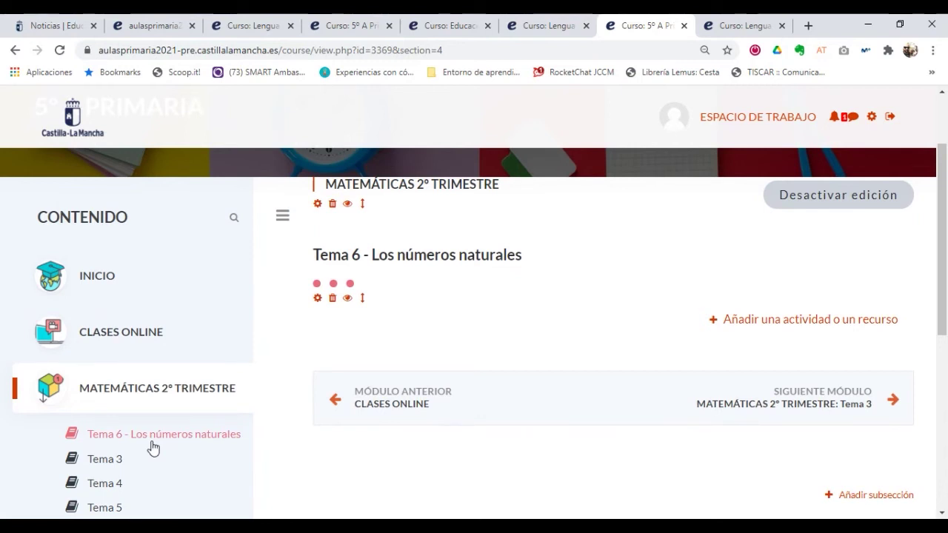
{"action": "scroll", "coordinate": [153, 444], "scroll_direction": "up", "scroll_amount": 2}
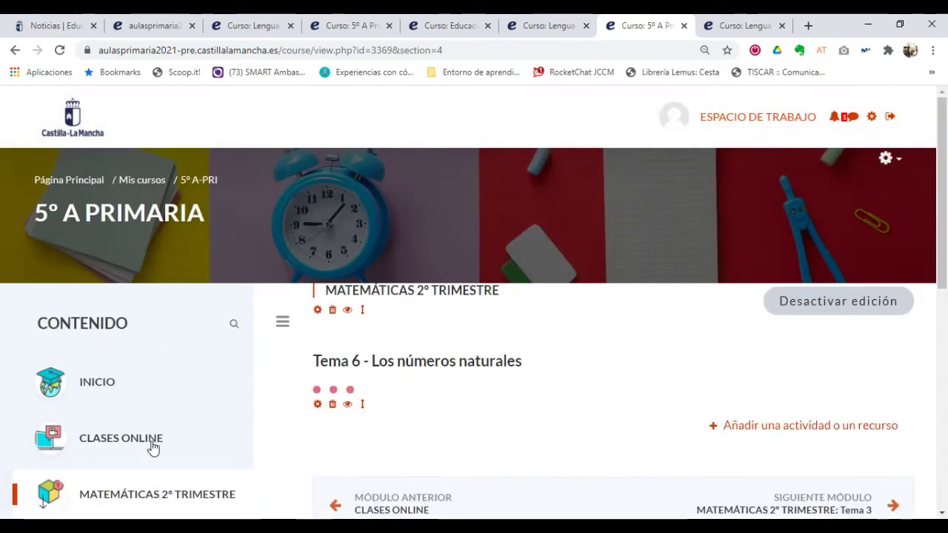
{"action": "left_click", "coordinate": [886, 159]}
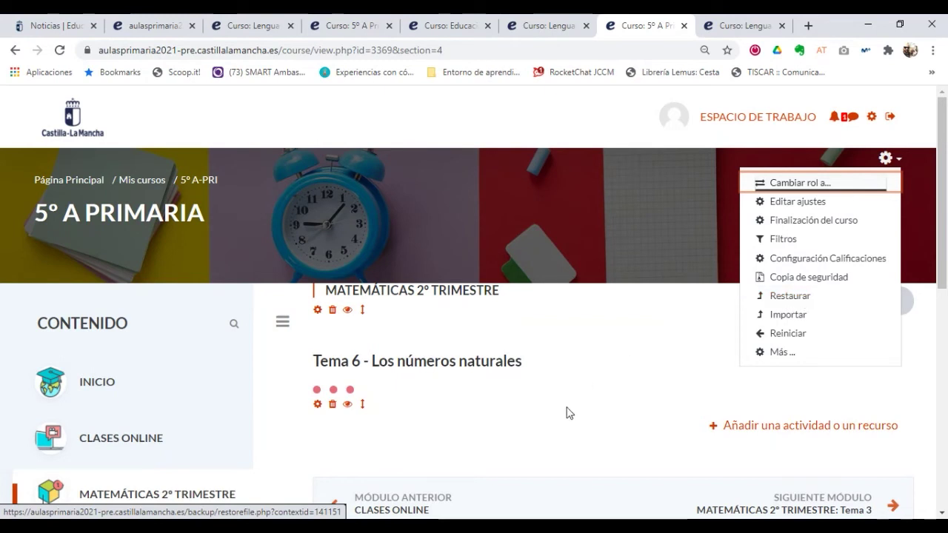
{"action": "left_click", "coordinate": [550, 459]}
Look over the course's whole section list, down to the option for adding a section.
{"action": "scroll", "coordinate": [549, 459], "scroll_direction": "down", "scroll_amount": 2}
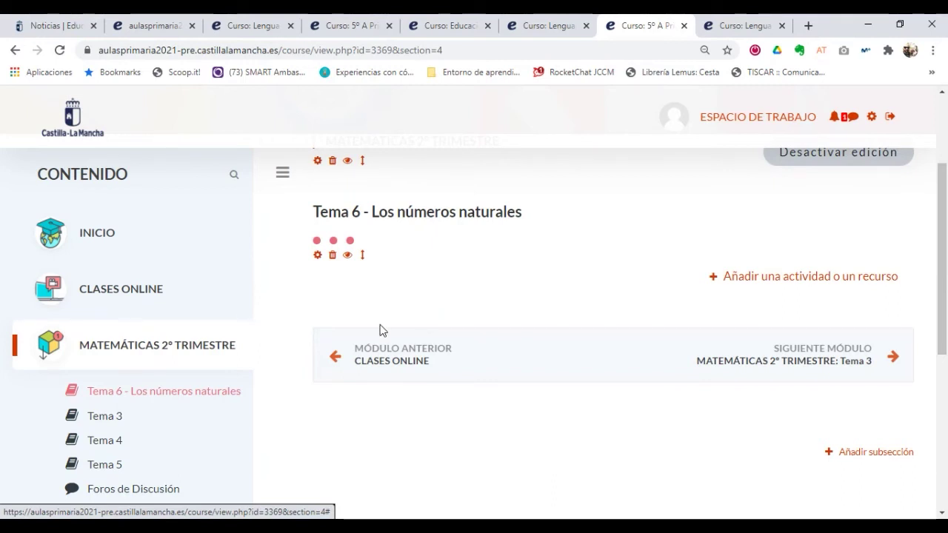
{"action": "scroll", "coordinate": [381, 330], "scroll_direction": "up", "scroll_amount": 2}
{"action": "scroll", "coordinate": [381, 330], "scroll_direction": "down", "scroll_amount": 5}
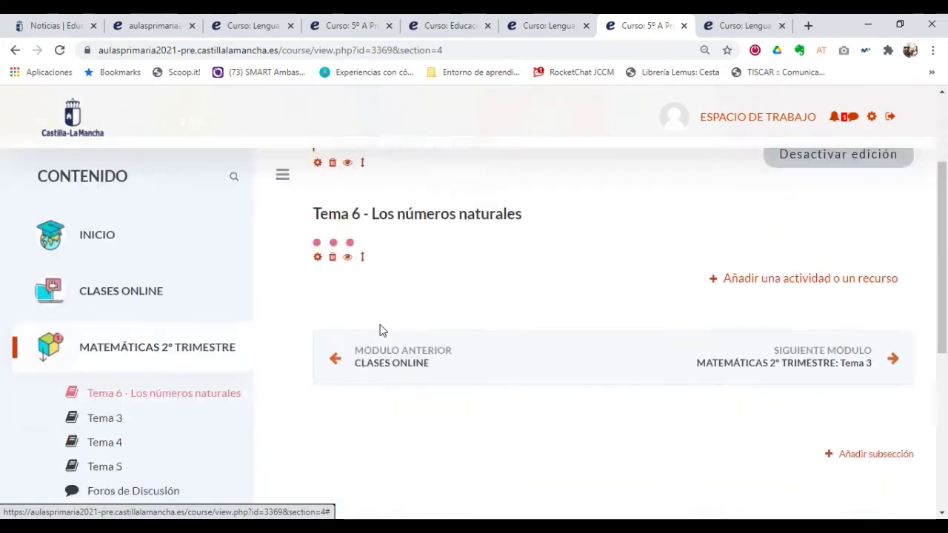
{"action": "scroll", "coordinate": [381, 328], "scroll_direction": "up", "scroll_amount": 1}
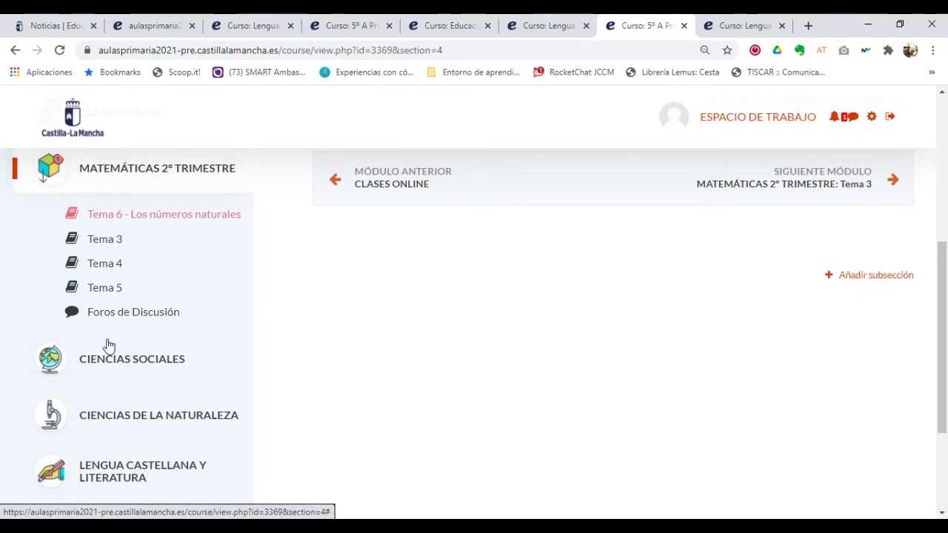
{"action": "scroll", "coordinate": [107, 345], "scroll_direction": "down", "scroll_amount": 3}
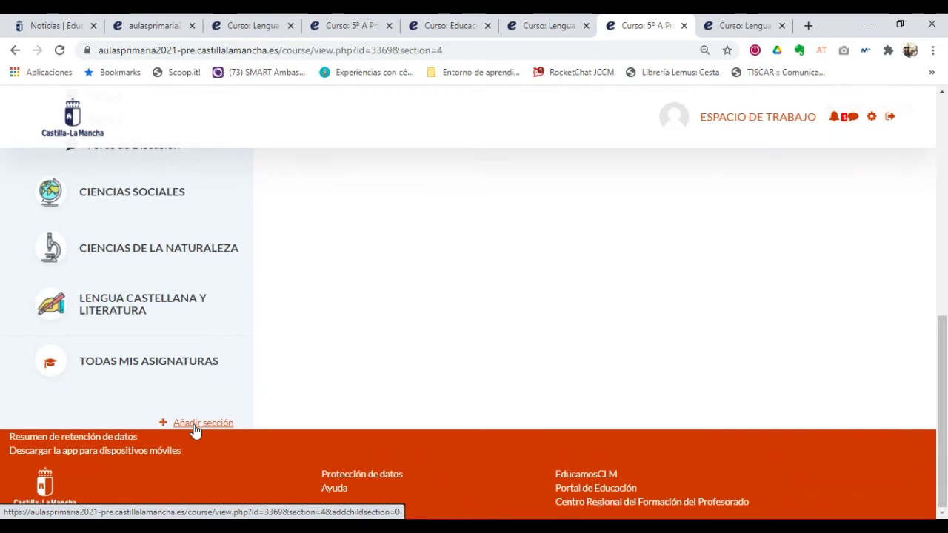
{"action": "scroll", "coordinate": [464, 323], "scroll_direction": "up", "scroll_amount": 6}
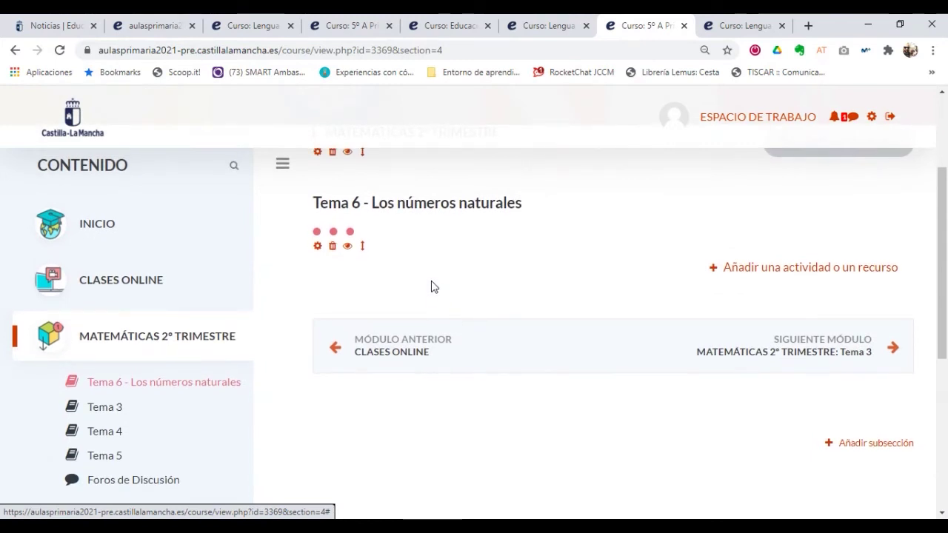
Delete the "Tema 6 - Los números naturales" subsection from MATEMÁTICAS 2º TRIMESTRE, confirming the deletion.
{"action": "left_click", "coordinate": [332, 246]}
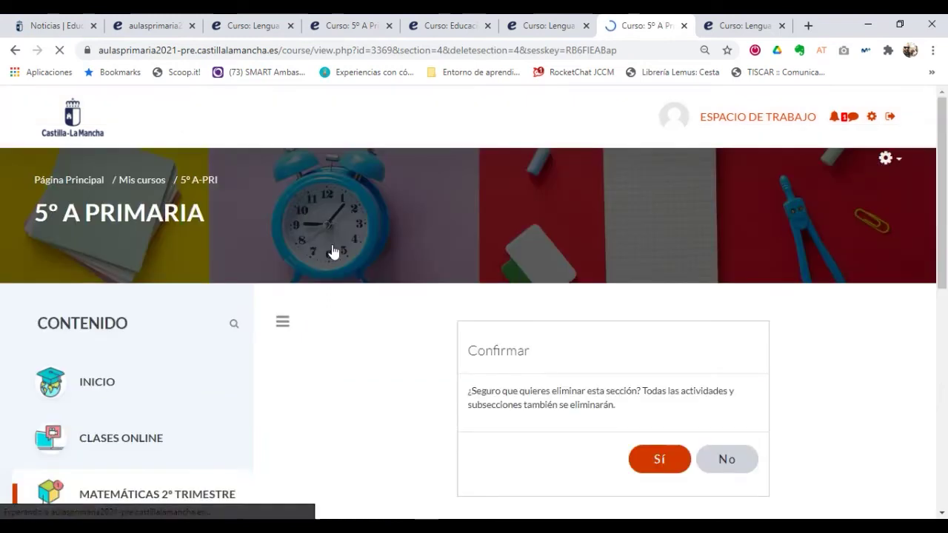
{"action": "left_click", "coordinate": [666, 457]}
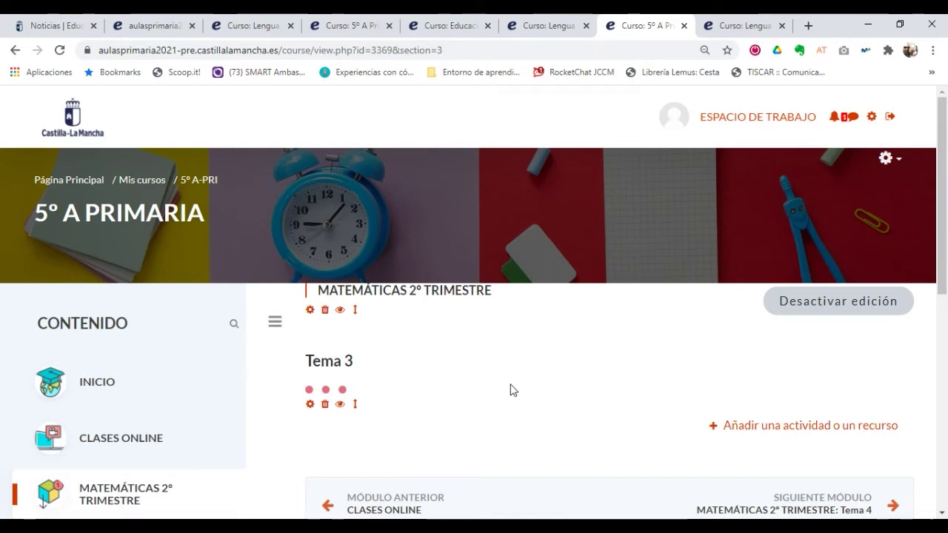
{"action": "scroll", "coordinate": [510, 390], "scroll_direction": "down", "scroll_amount": 3}
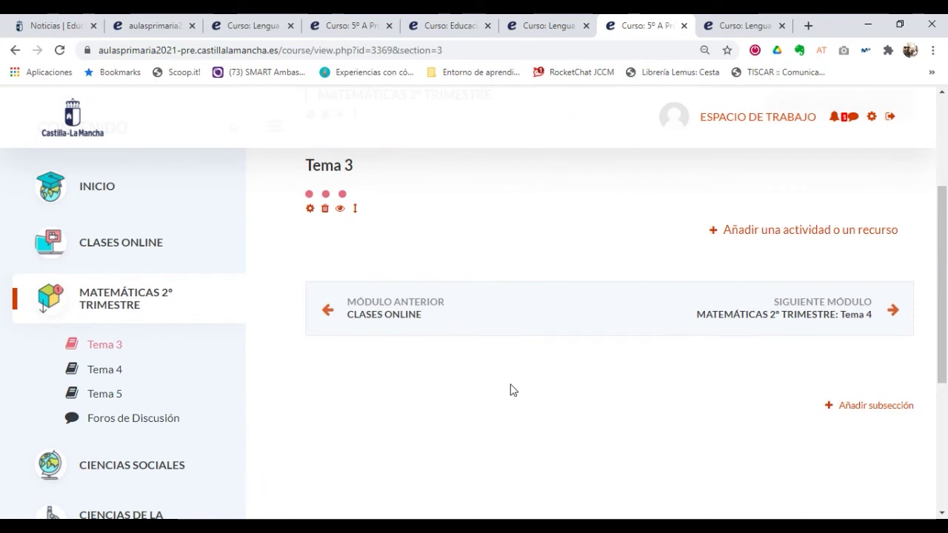
{"action": "scroll", "coordinate": [683, 282], "scroll_direction": "up", "scroll_amount": 3}
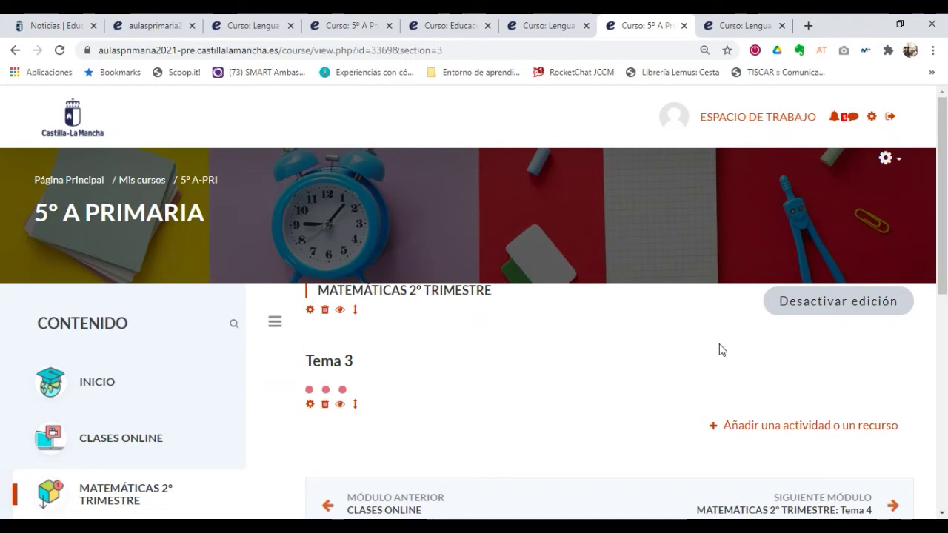
Examine the full course administration page with its reports, badges and question bank, and return to the 5º A Primaria course.
{"action": "left_click", "coordinate": [887, 159]}
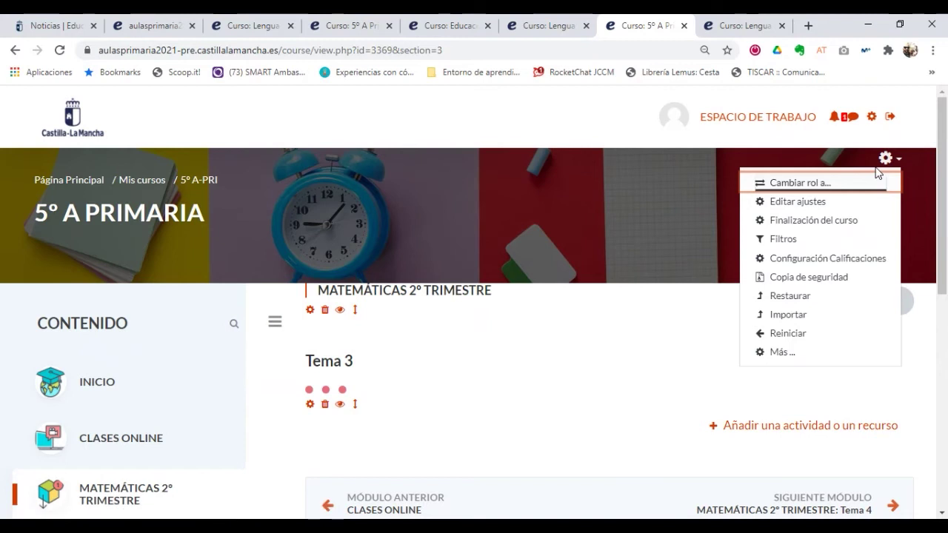
{"action": "left_click", "coordinate": [802, 353]}
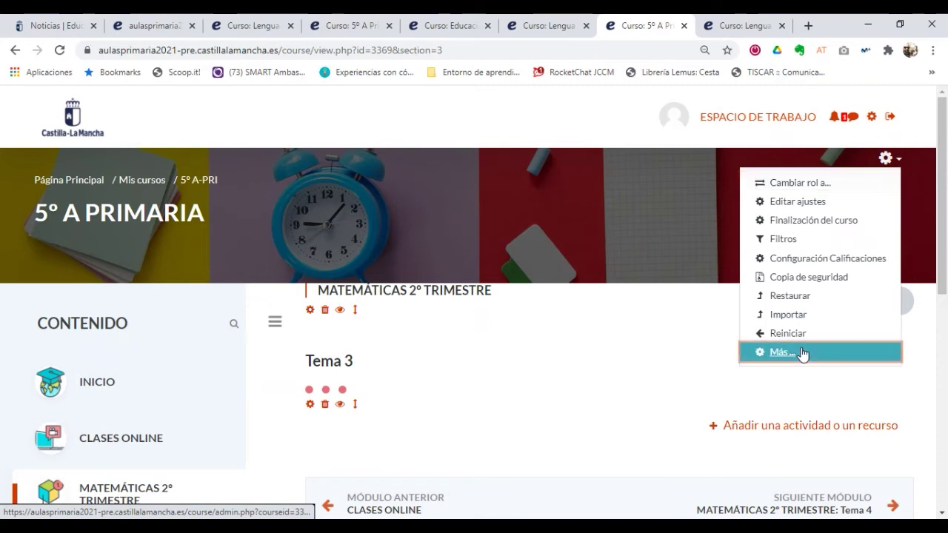
{"action": "scroll", "coordinate": [495, 412], "scroll_direction": "down", "scroll_amount": 1}
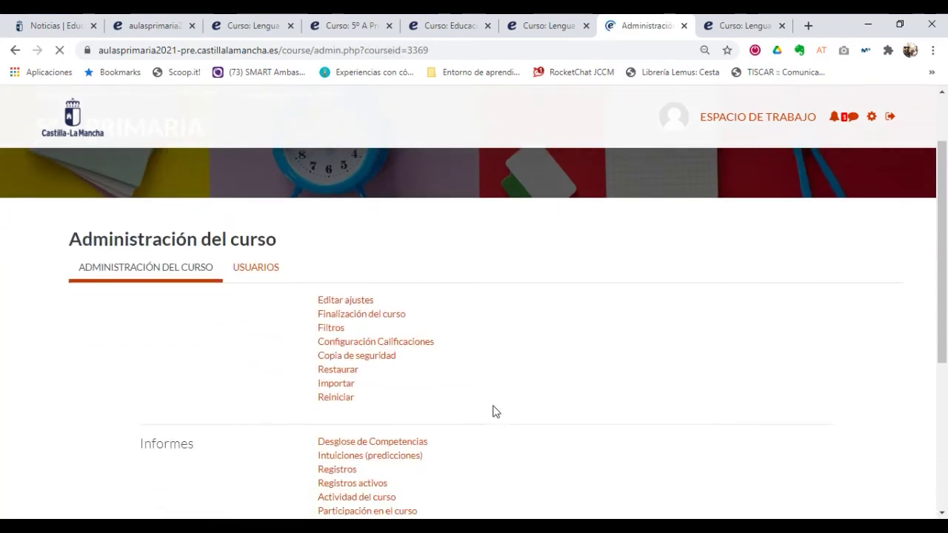
{"action": "scroll", "coordinate": [495, 412], "scroll_direction": "down", "scroll_amount": 1}
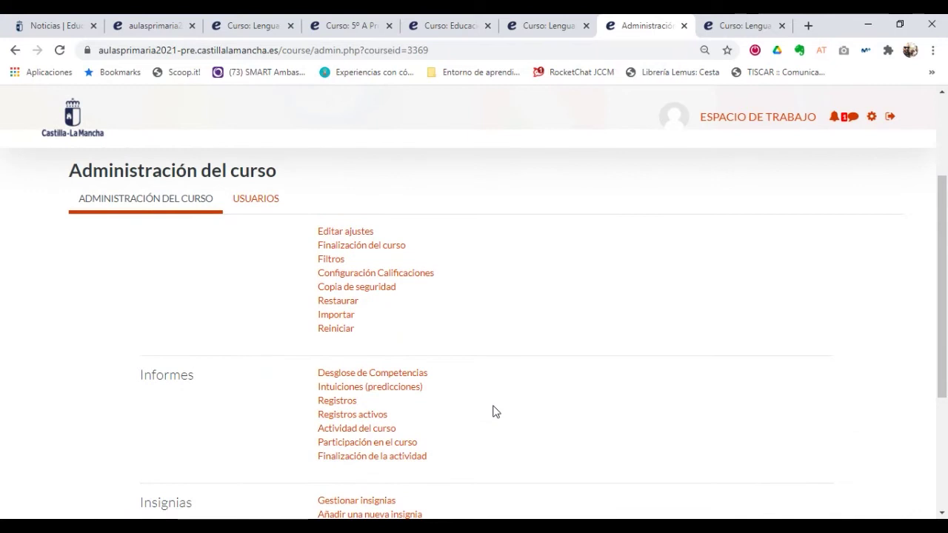
{"action": "scroll", "coordinate": [496, 411], "scroll_direction": "down", "scroll_amount": 2}
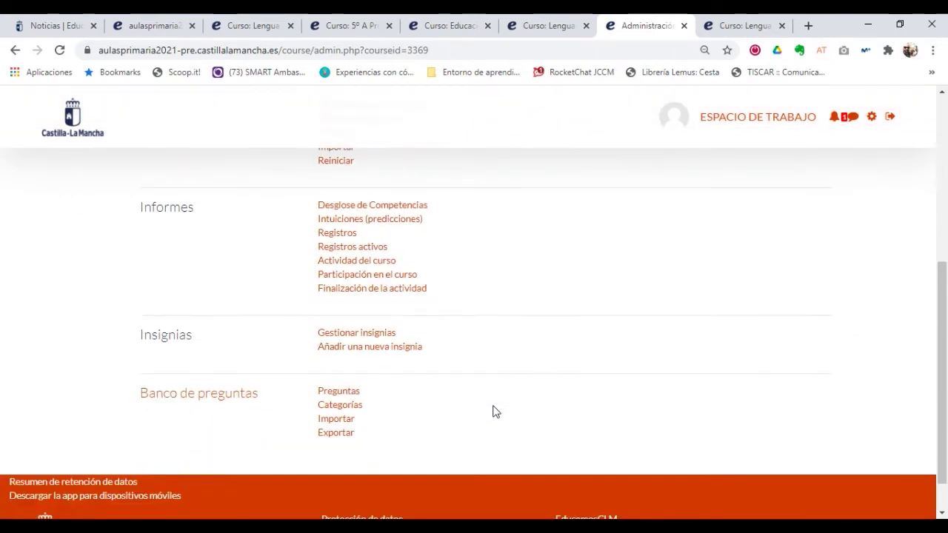
{"action": "scroll", "coordinate": [496, 412], "scroll_direction": "up", "scroll_amount": 4}
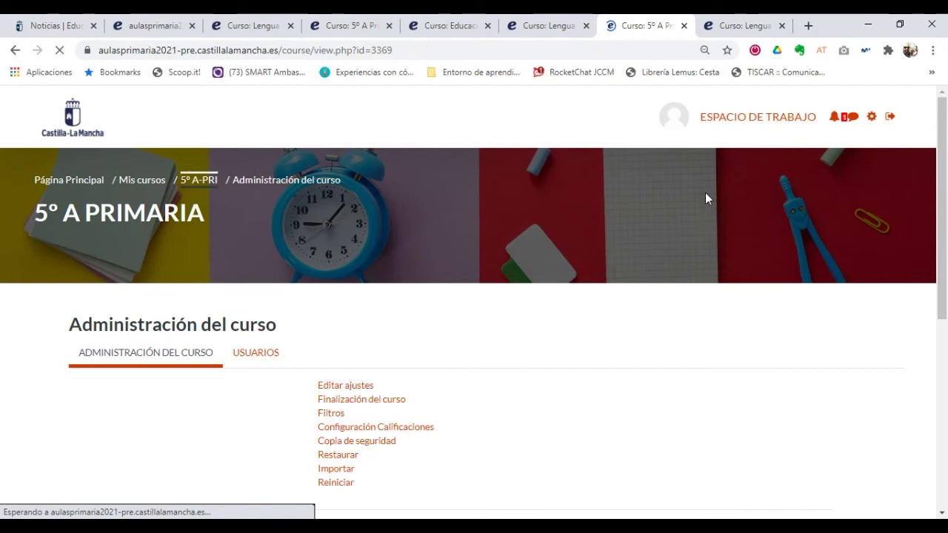
{"action": "left_click", "coordinate": [892, 159]}
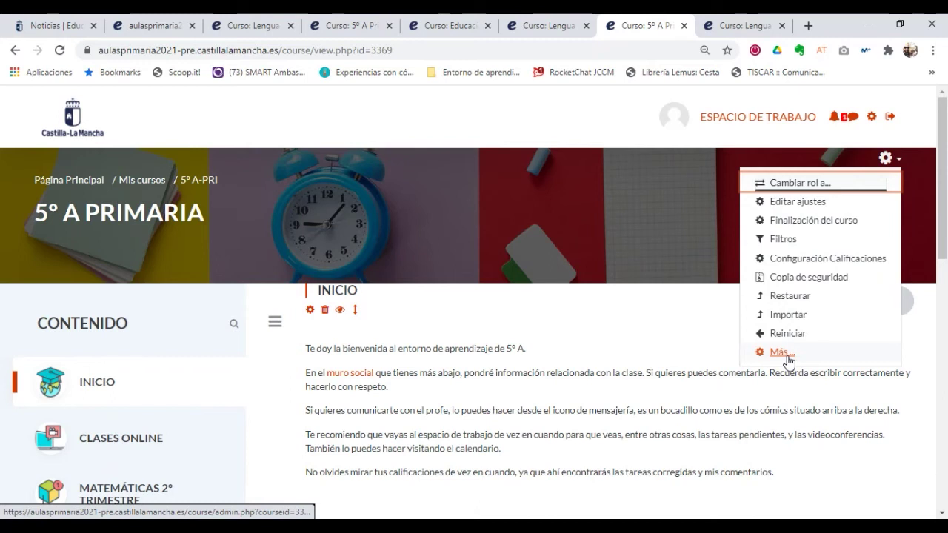
{"action": "key", "text": "Escape"}
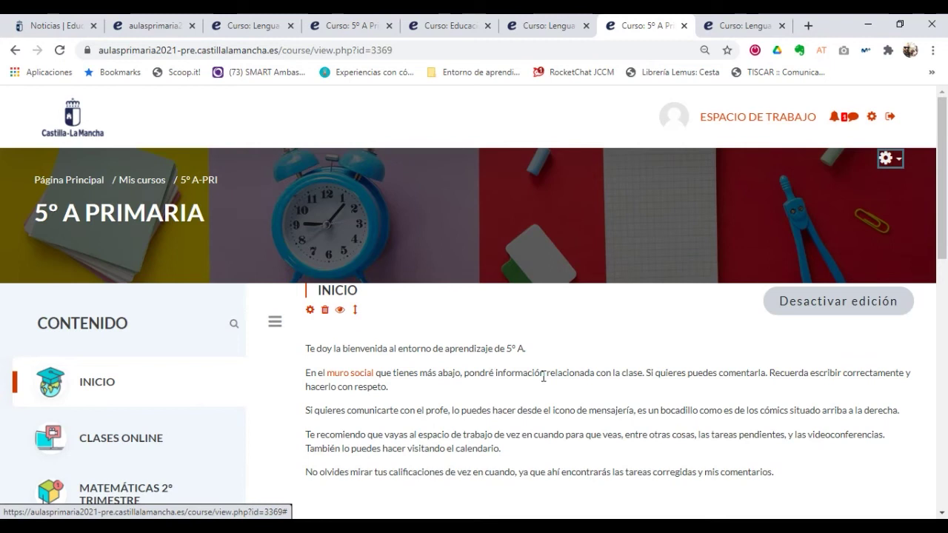
Look through the INICIO page and view the CIENCIAS DE LA NATURALEZA and CIENCIAS SOCIALES sections.
{"action": "scroll", "coordinate": [191, 477], "scroll_direction": "down", "scroll_amount": 3}
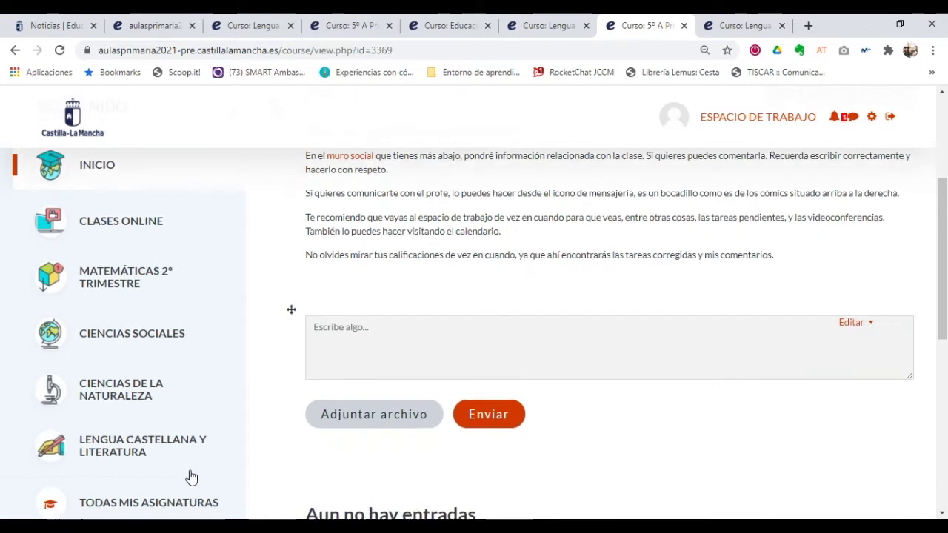
{"action": "scroll", "coordinate": [191, 477], "scroll_direction": "up", "scroll_amount": 2}
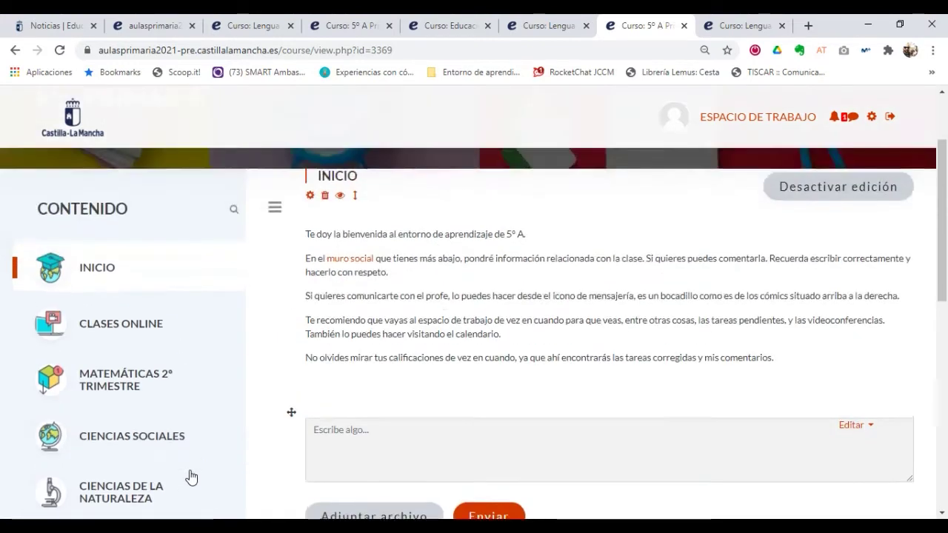
{"action": "scroll", "coordinate": [191, 477], "scroll_direction": "down", "scroll_amount": 5}
{"action": "scroll", "coordinate": [191, 477], "scroll_direction": "up", "scroll_amount": 1}
{"action": "scroll", "coordinate": [190, 476], "scroll_direction": "up", "scroll_amount": 3}
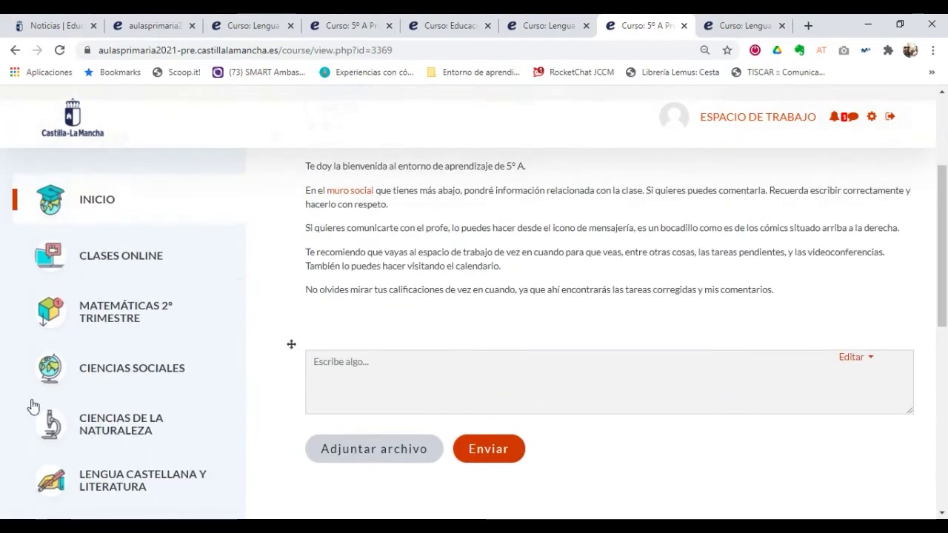
{"action": "scroll", "coordinate": [116, 333], "scroll_direction": "down", "scroll_amount": 1}
{"action": "scroll", "coordinate": [116, 333], "scroll_direction": "down", "scroll_amount": 2}
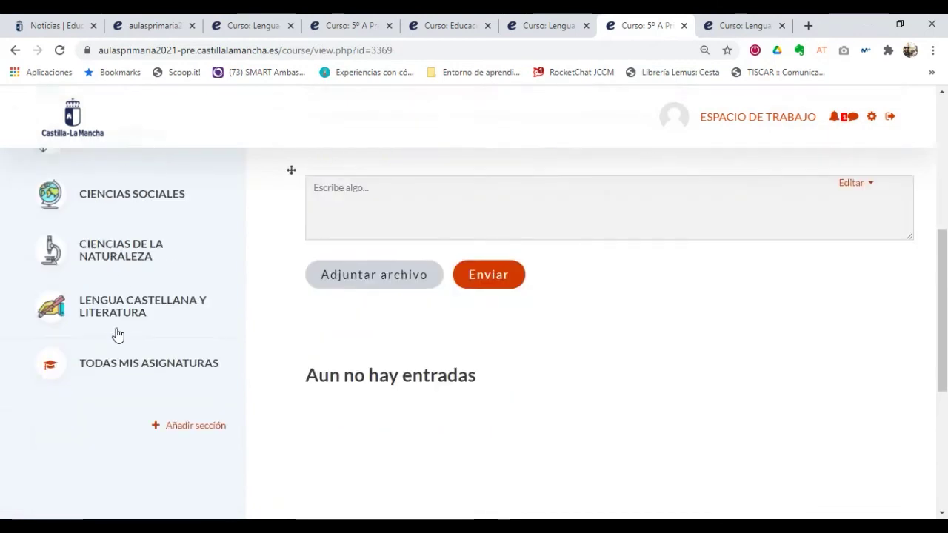
{"action": "left_click", "coordinate": [121, 255]}
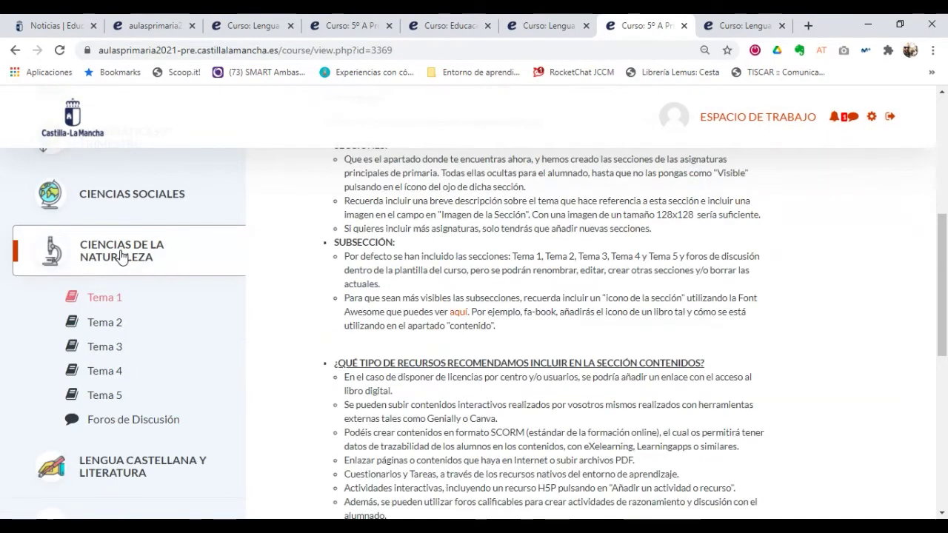
{"action": "left_click", "coordinate": [145, 194]}
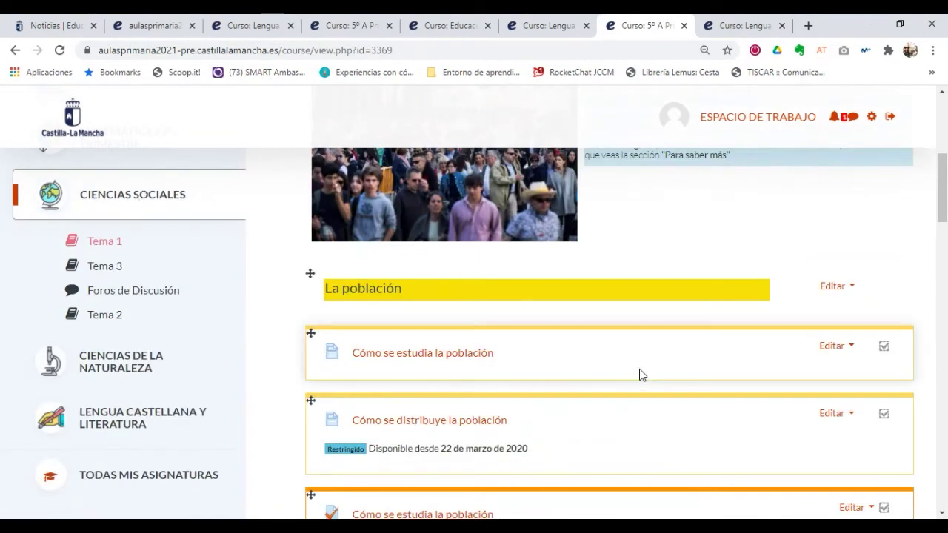
Look through Tema 1 of CIENCIAS SOCIALES, from the introduction and La población to the end of its activities and resources.
{"action": "scroll", "coordinate": [641, 374], "scroll_direction": "down", "scroll_amount": 1}
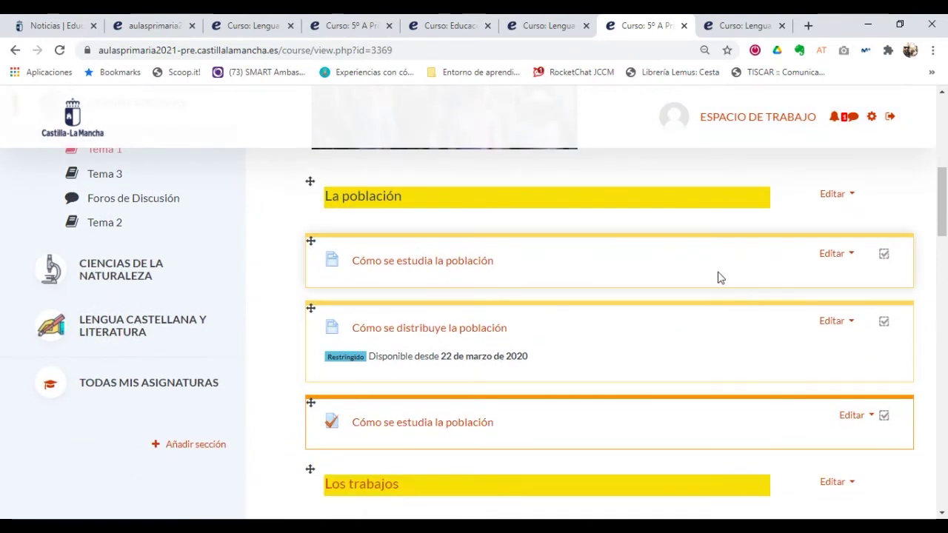
{"action": "scroll", "coordinate": [718, 274], "scroll_direction": "up", "scroll_amount": 3}
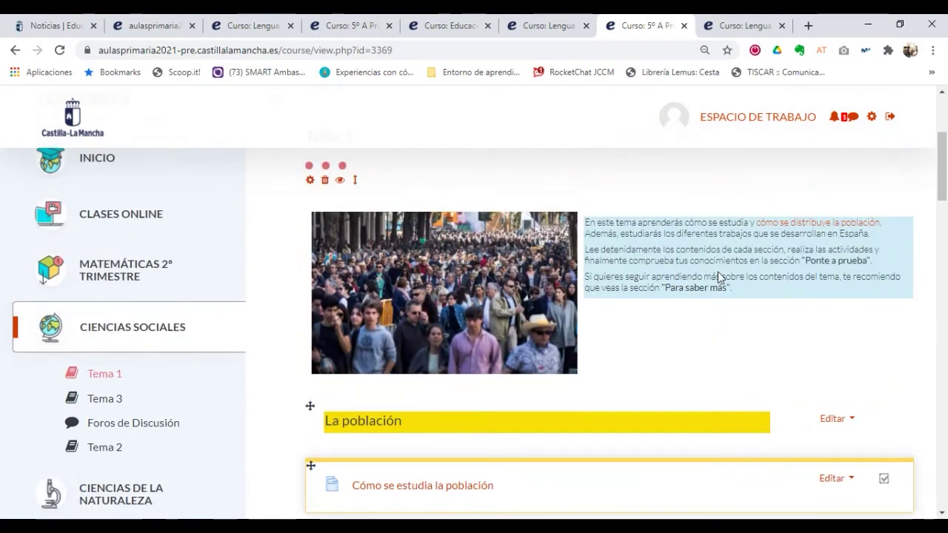
{"action": "scroll", "coordinate": [718, 271], "scroll_direction": "down", "scroll_amount": 2}
{"action": "scroll", "coordinate": [717, 274], "scroll_direction": "down", "scroll_amount": 1}
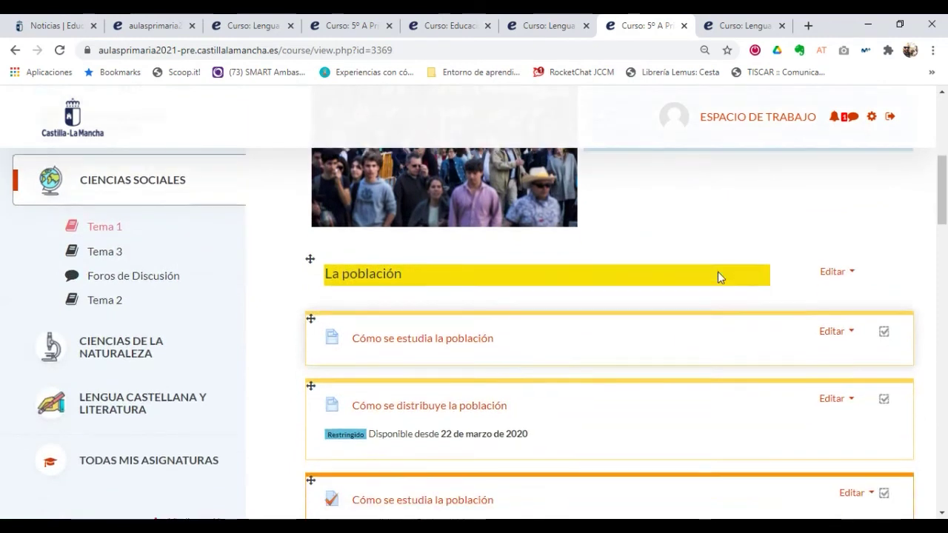
{"action": "scroll", "coordinate": [717, 274], "scroll_direction": "down", "scroll_amount": 1}
{"action": "scroll", "coordinate": [717, 275], "scroll_direction": "up", "scroll_amount": 1}
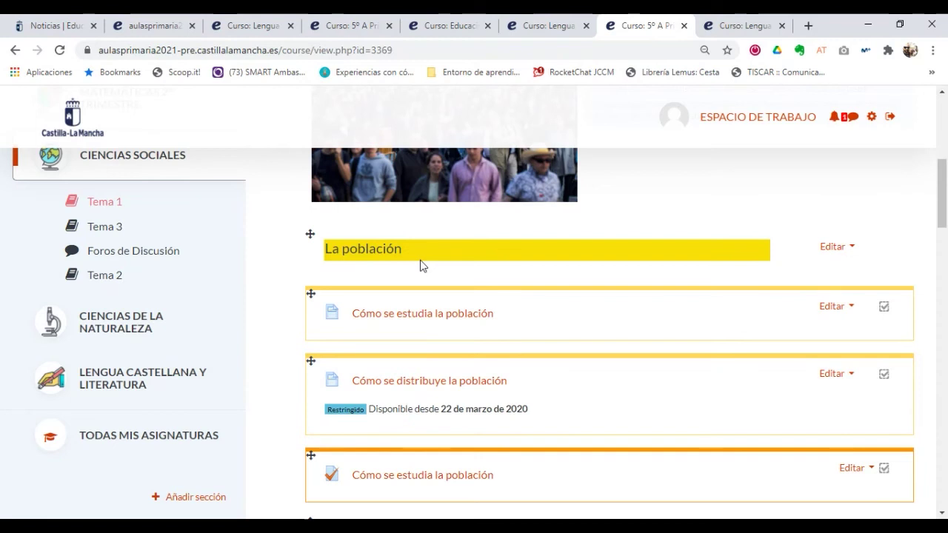
{"action": "scroll", "coordinate": [420, 265], "scroll_direction": "down", "scroll_amount": 2}
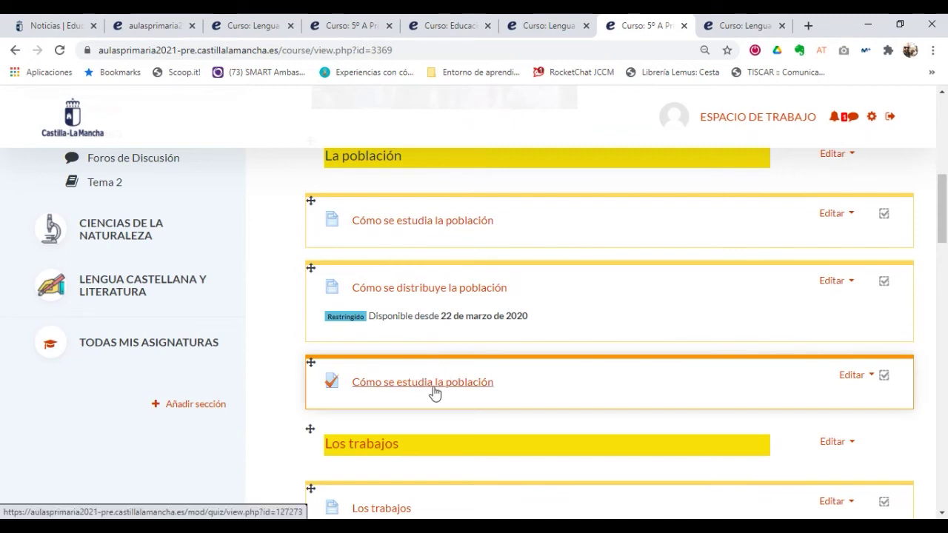
{"action": "scroll", "coordinate": [434, 393], "scroll_direction": "down", "scroll_amount": 5}
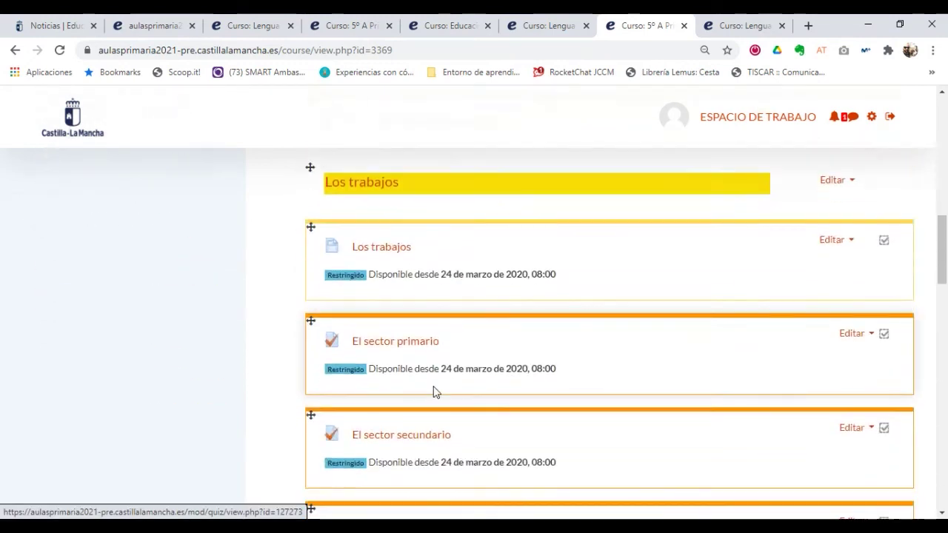
{"action": "scroll", "coordinate": [434, 393], "scroll_direction": "down", "scroll_amount": 5}
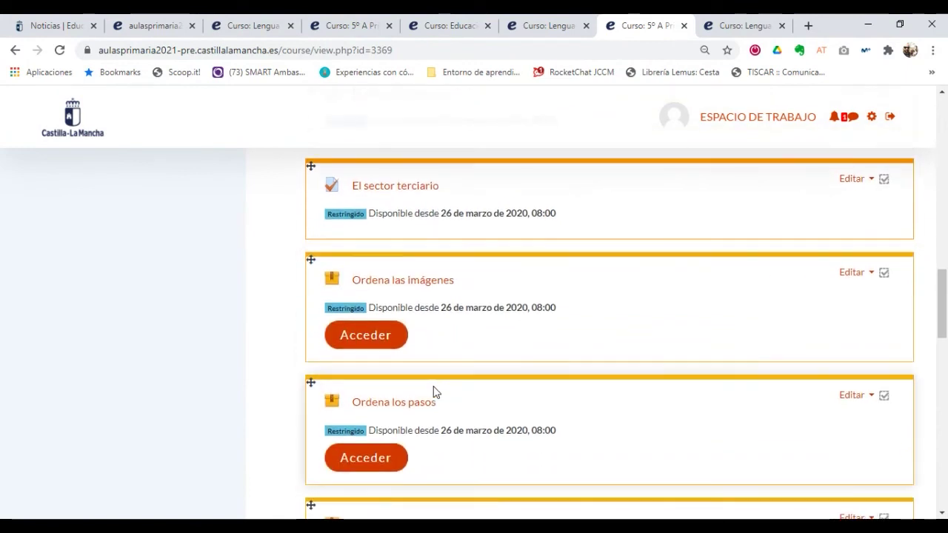
{"action": "scroll", "coordinate": [434, 392], "scroll_direction": "down", "scroll_amount": 8}
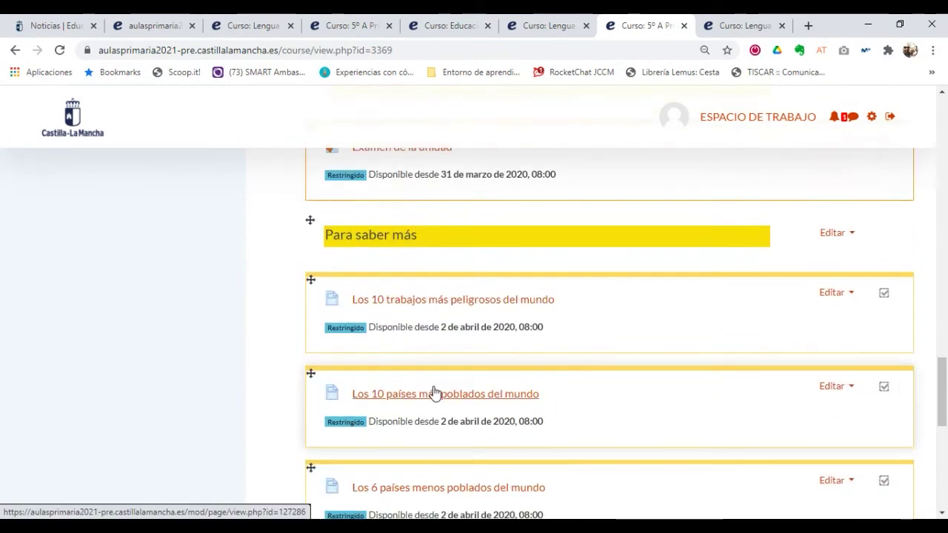
{"action": "scroll", "coordinate": [434, 393], "scroll_direction": "down", "scroll_amount": 10}
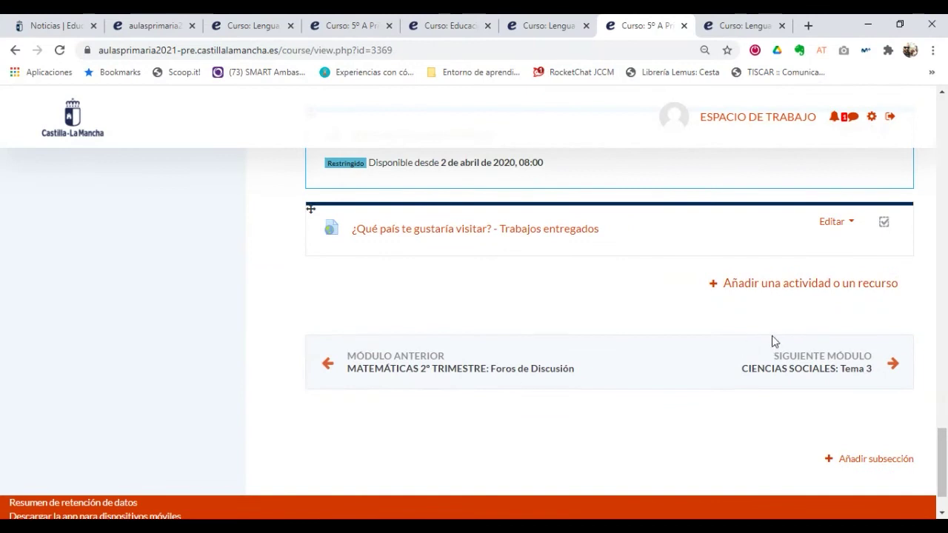
Start adding an activity or resource to Tema 1 and restrict the available types to activities only.
{"action": "left_click", "coordinate": [795, 289]}
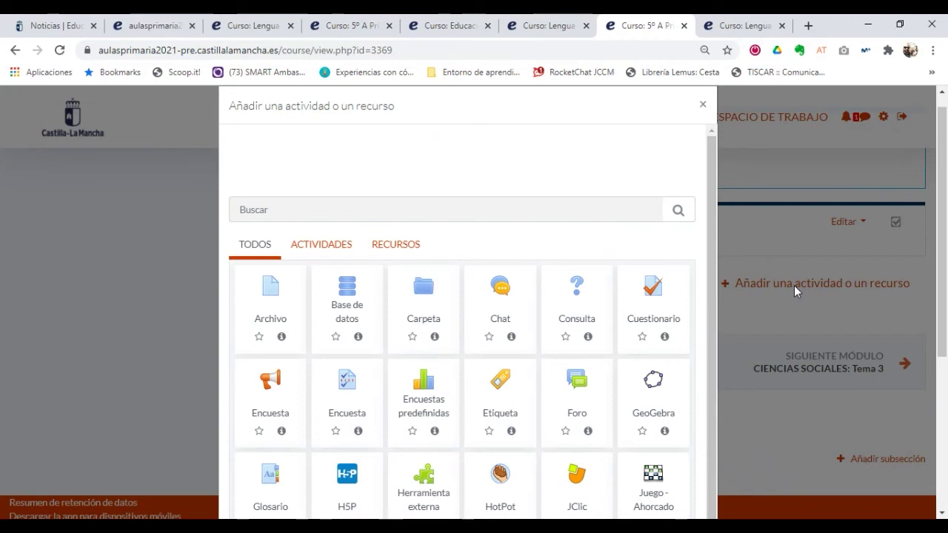
{"action": "scroll", "coordinate": [813, 304], "scroll_direction": "down", "scroll_amount": 1}
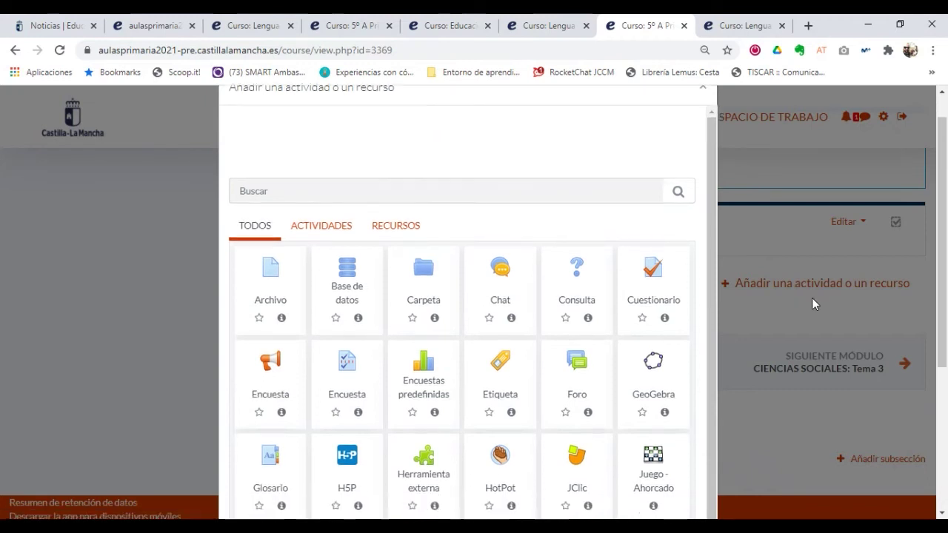
{"action": "scroll", "coordinate": [812, 303], "scroll_direction": "down", "scroll_amount": 2}
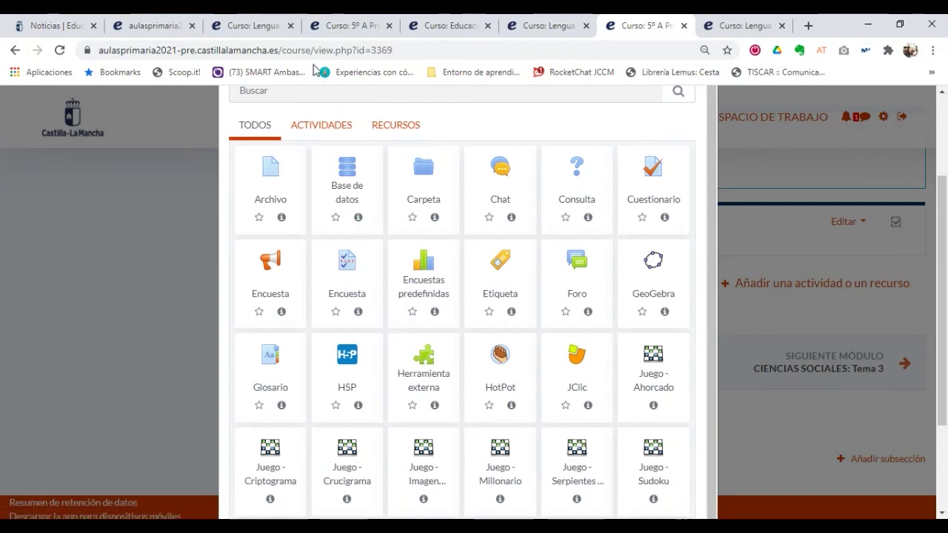
{"action": "left_click", "coordinate": [310, 126]}
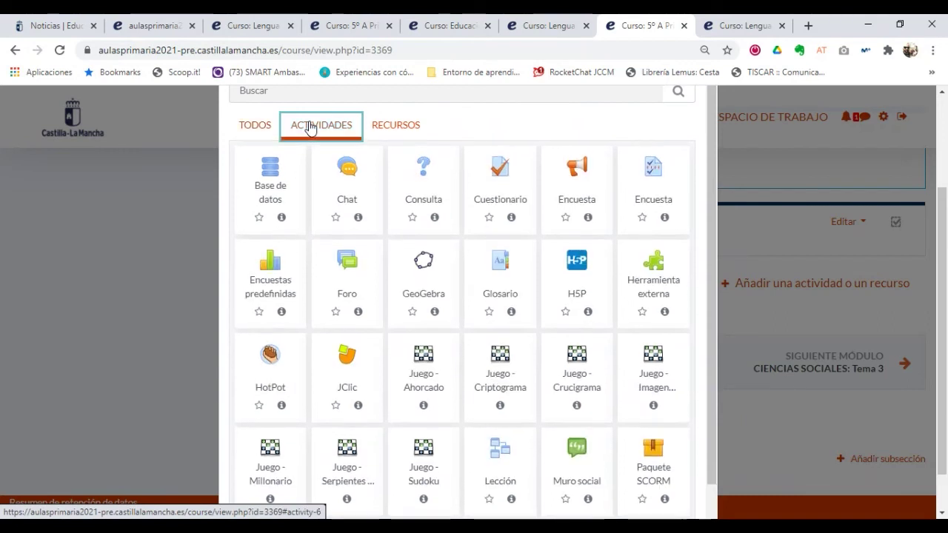
Read the description of the Base de datos activity type, and return to the list of activities.
{"action": "left_click", "coordinate": [281, 217]}
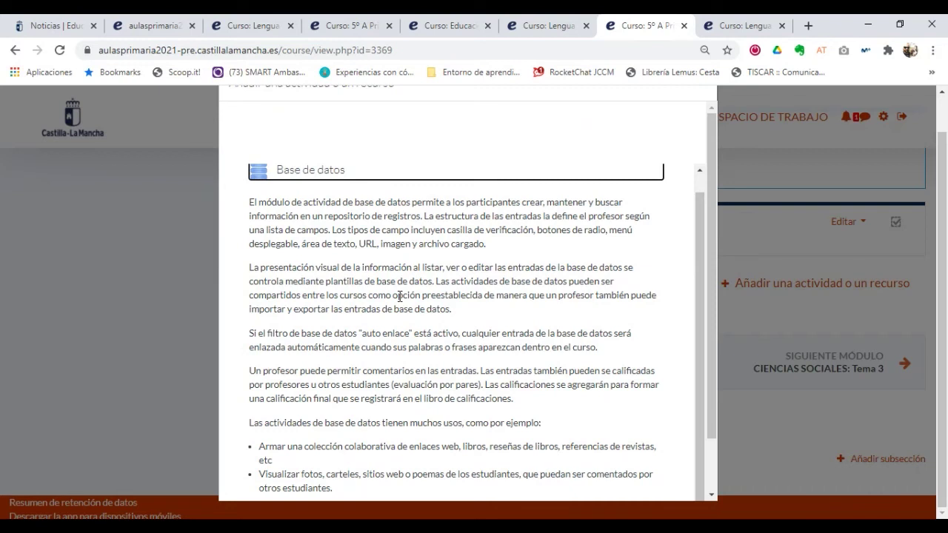
{"action": "scroll", "coordinate": [550, 386], "scroll_direction": "down", "scroll_amount": 2}
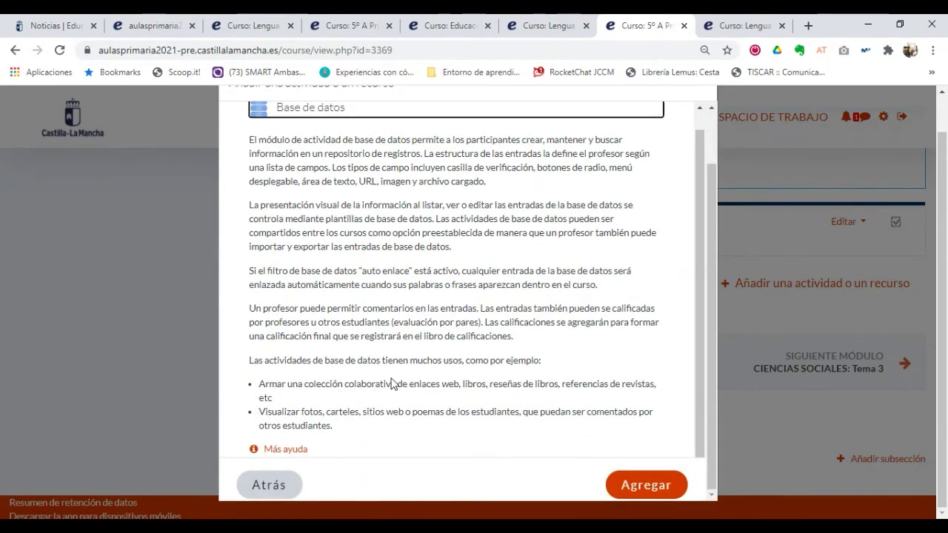
{"action": "scroll", "coordinate": [400, 389], "scroll_direction": "up", "scroll_amount": 1}
{"action": "scroll", "coordinate": [728, 339], "scroll_direction": "up", "scroll_amount": 1}
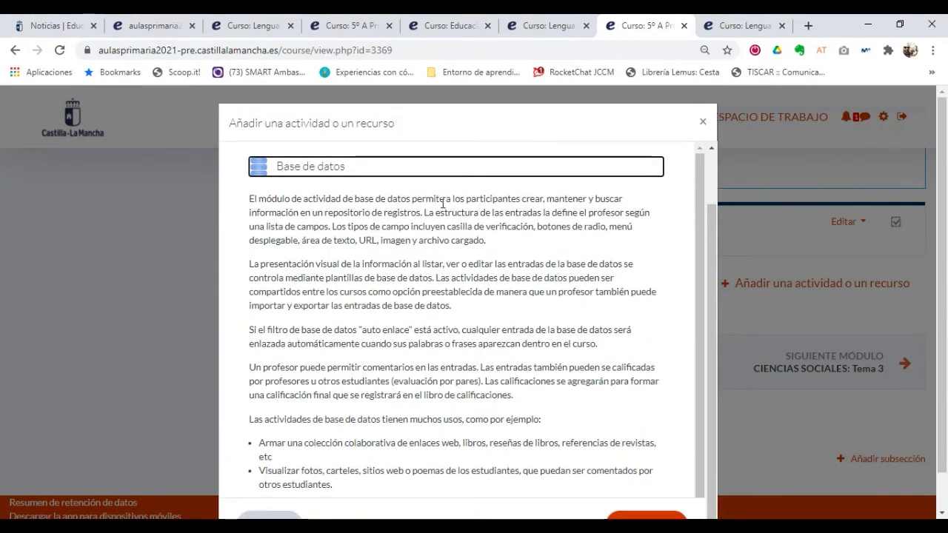
{"action": "scroll", "coordinate": [442, 203], "scroll_direction": "down", "scroll_amount": 1}
{"action": "scroll", "coordinate": [492, 324], "scroll_direction": "down", "scroll_amount": 1}
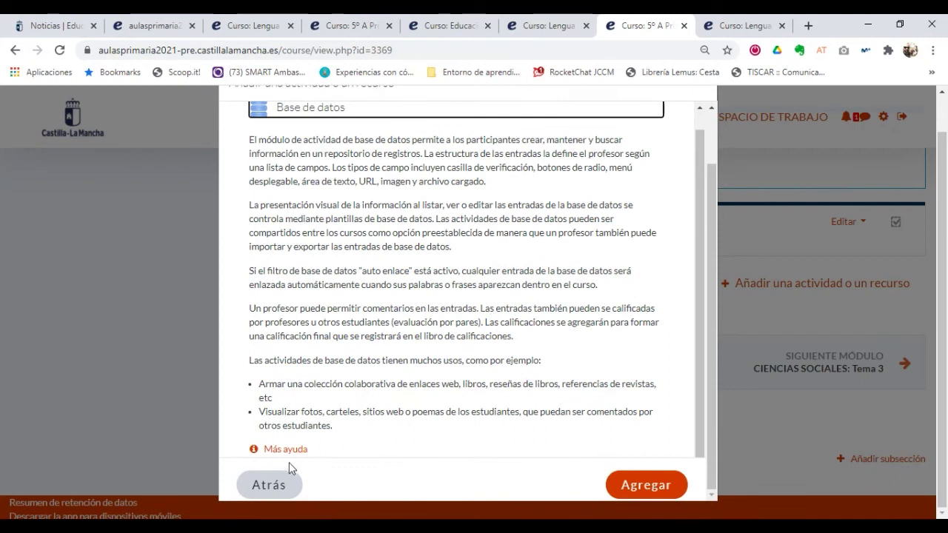
{"action": "left_click", "coordinate": [271, 484]}
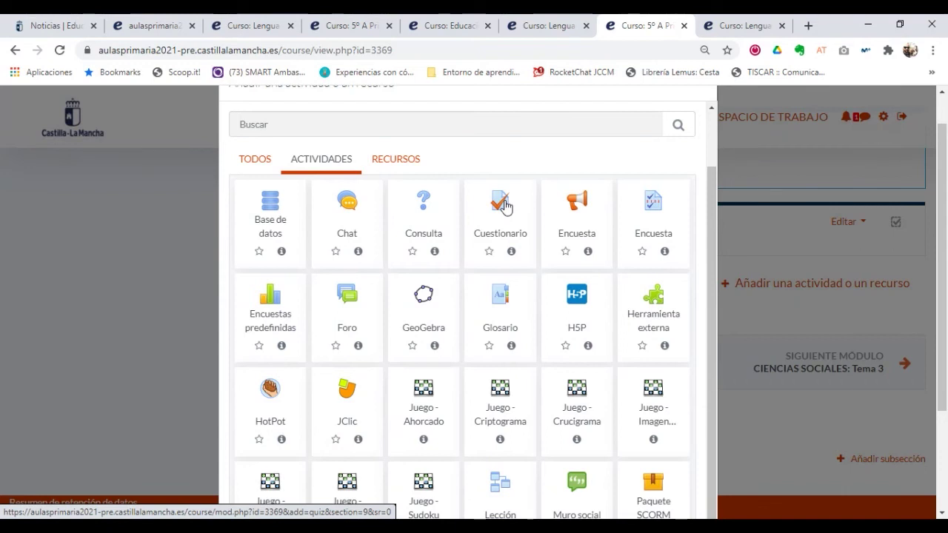
Open the EducamosCLM news article "Entorno de aprendizaje: 3 recursos para crear actividades de evaluación" and copy its image of the activity types.
{"action": "left_click", "coordinate": [49, 27]}
{"action": "scroll", "coordinate": [465, 327], "scroll_direction": "up", "scroll_amount": 4}
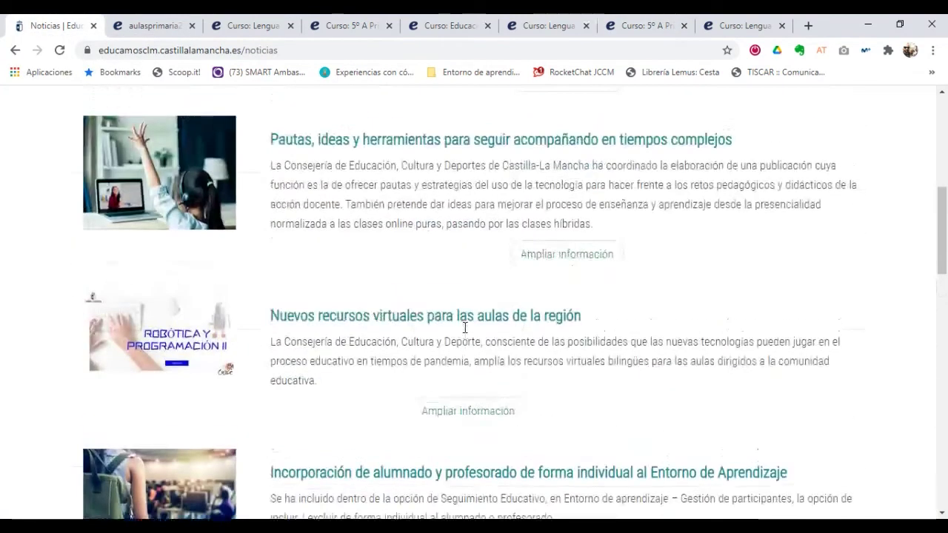
{"action": "scroll", "coordinate": [465, 327], "scroll_direction": "up", "scroll_amount": 5}
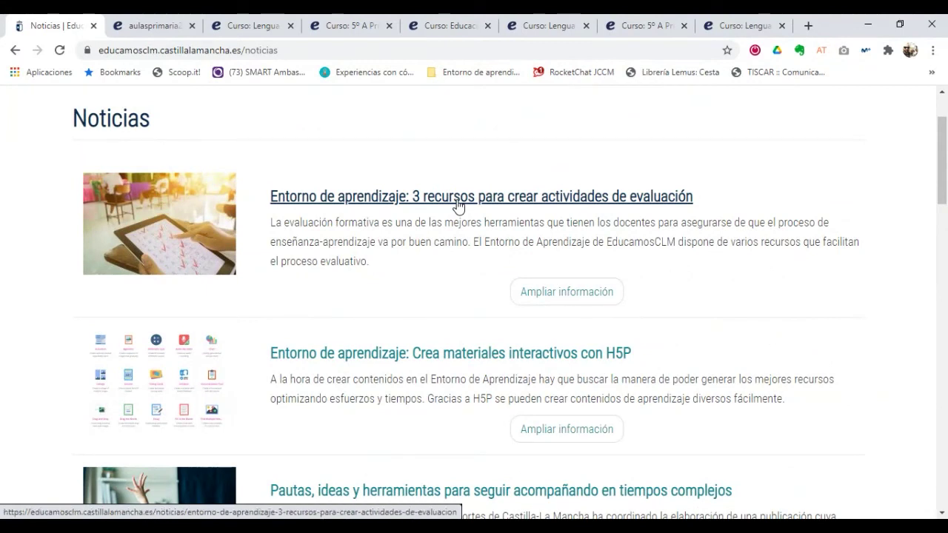
{"action": "left_click", "coordinate": [458, 205]}
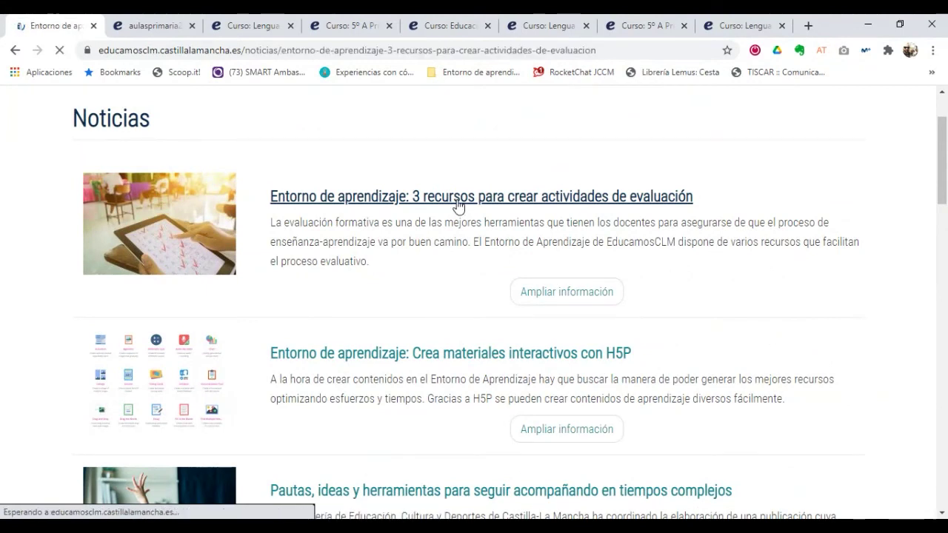
{"action": "scroll", "coordinate": [456, 205], "scroll_direction": "down", "scroll_amount": 2}
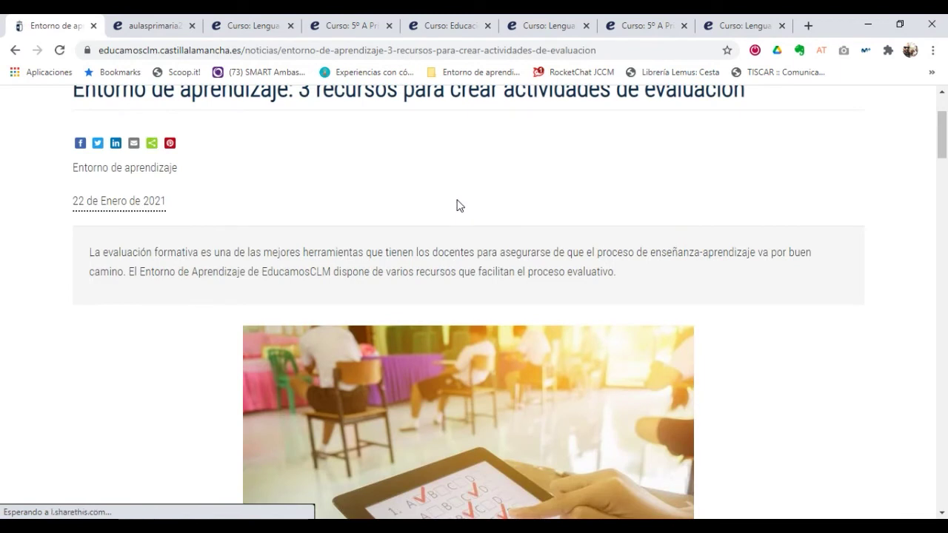
{"action": "scroll", "coordinate": [535, 291], "scroll_direction": "down", "scroll_amount": 15}
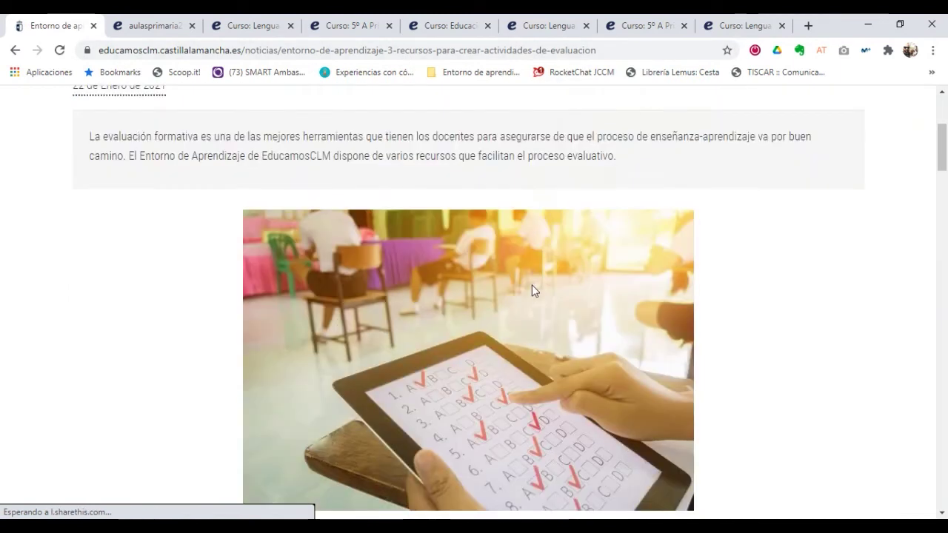
{"action": "scroll", "coordinate": [534, 291], "scroll_direction": "up", "scroll_amount": 1}
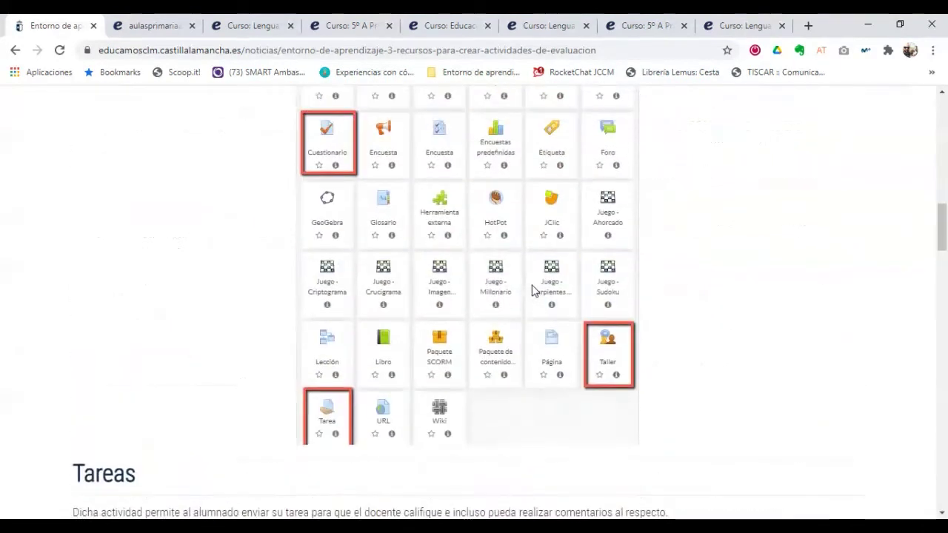
{"action": "right_click", "coordinate": [534, 290]}
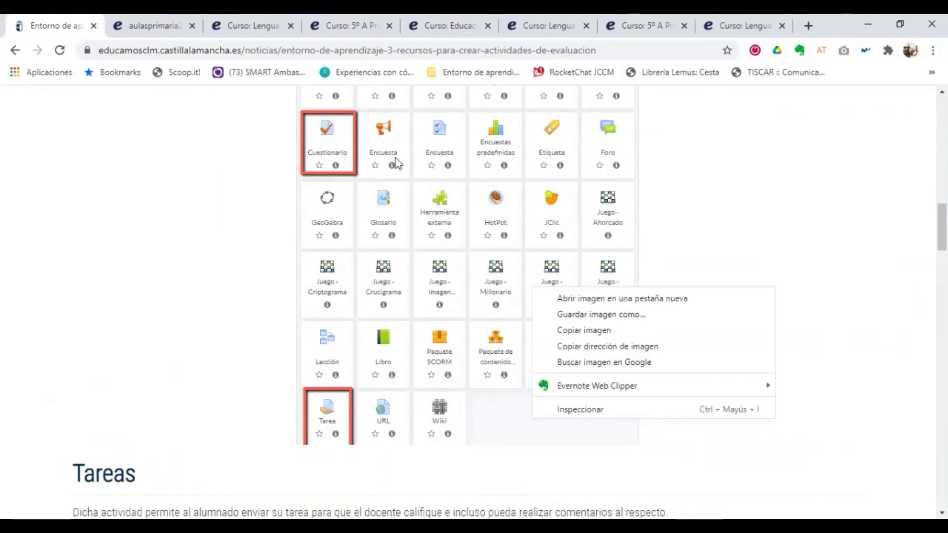
{"action": "left_click", "coordinate": [592, 330]}
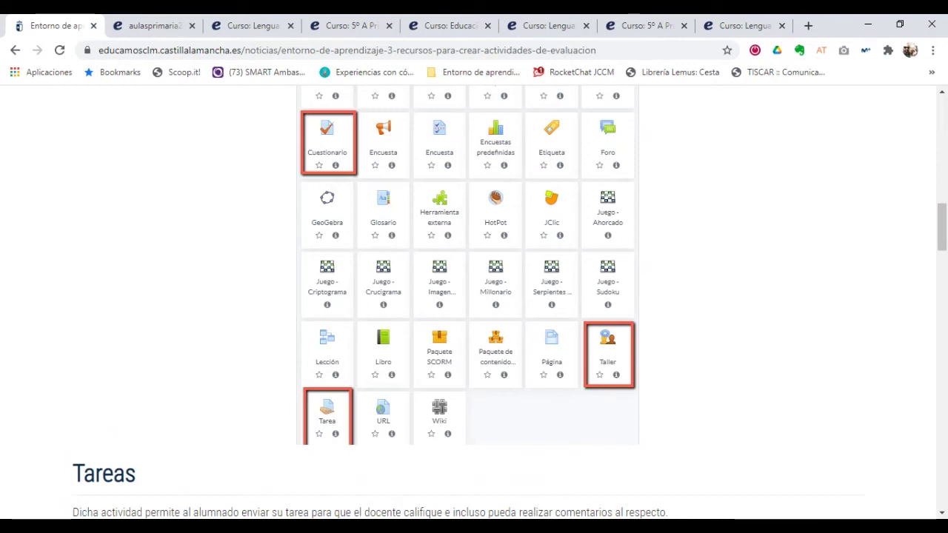
Return to the 5º A Primaria course and look over the full list of available activity types, down to Taller, Tarea and Wiki.
{"action": "left_click", "coordinate": [742, 33]}
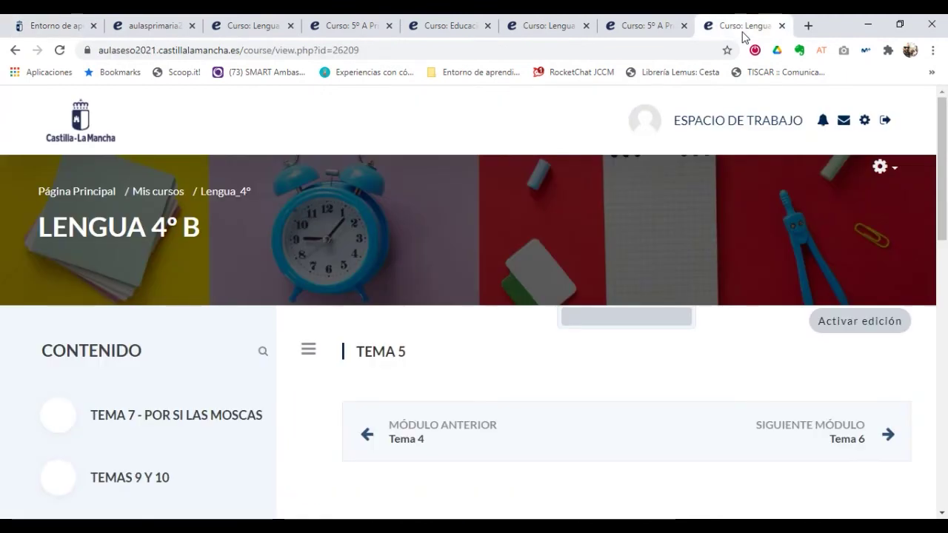
{"action": "left_click", "coordinate": [642, 29]}
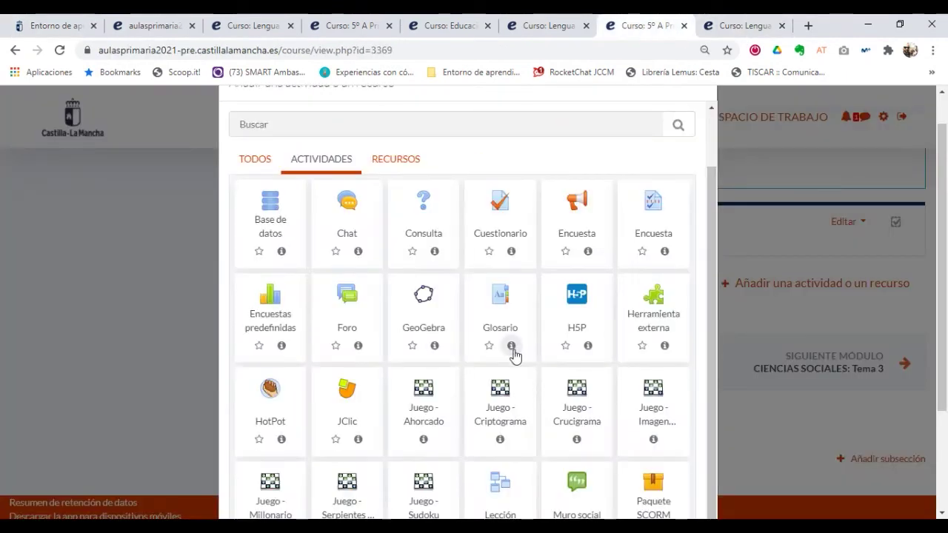
{"action": "scroll", "coordinate": [512, 354], "scroll_direction": "down", "scroll_amount": 1}
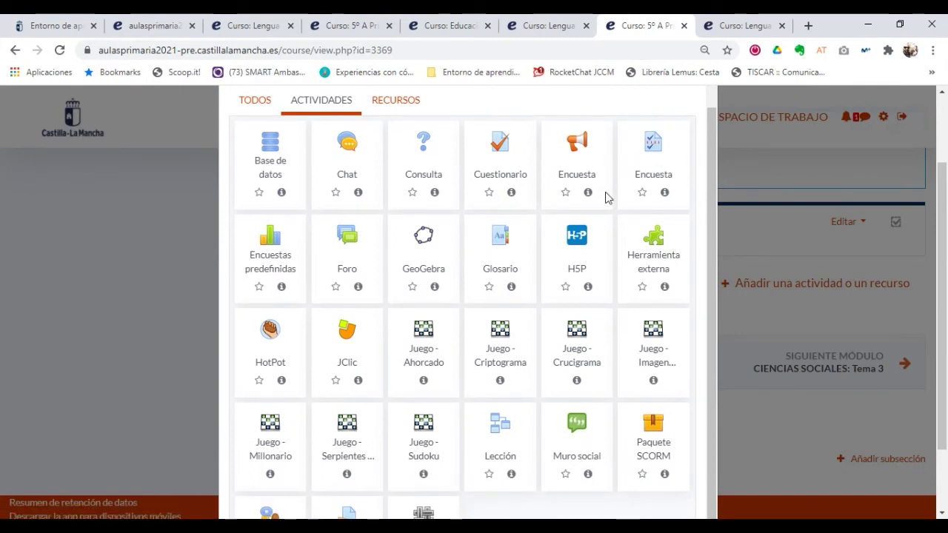
{"action": "scroll", "coordinate": [606, 197], "scroll_direction": "down", "scroll_amount": 2}
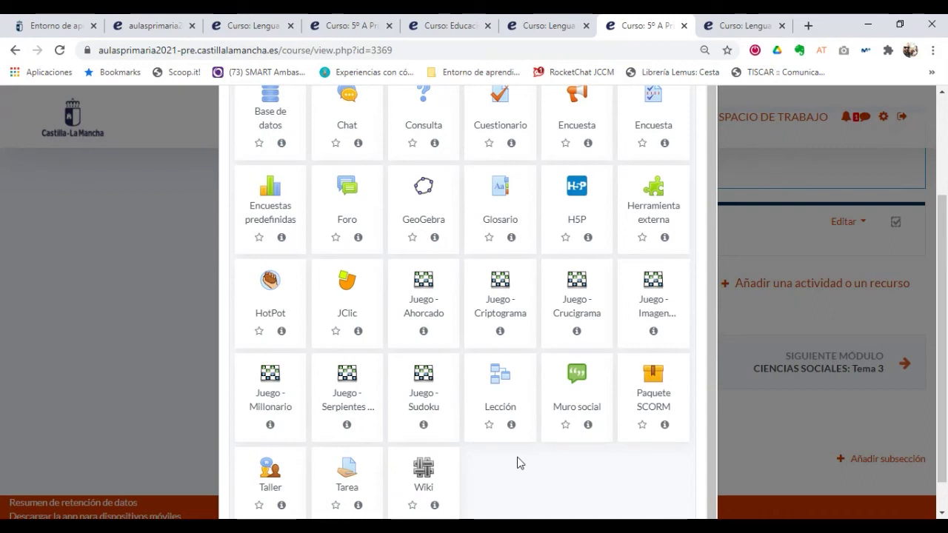
Open the EducamosCLM news article "Entorno de aprendizaje: Crea materiales interactivos con H5P" and look through it down to its videos.
{"action": "left_click", "coordinate": [56, 28]}
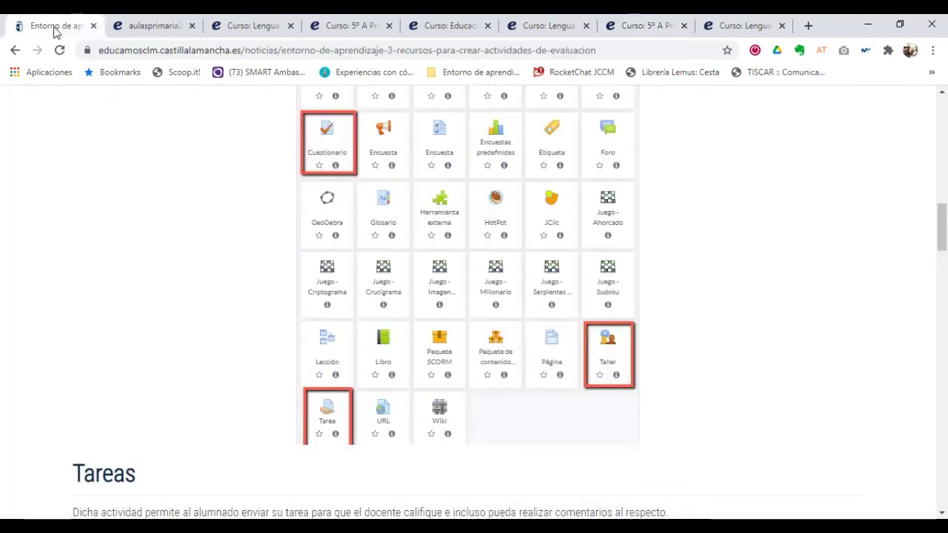
{"action": "left_click", "coordinate": [15, 49]}
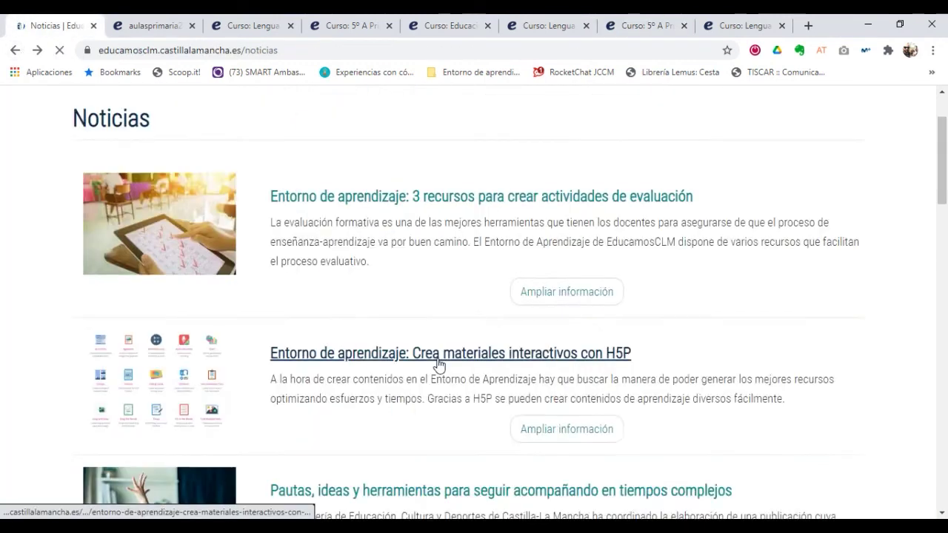
{"action": "left_click", "coordinate": [494, 266]}
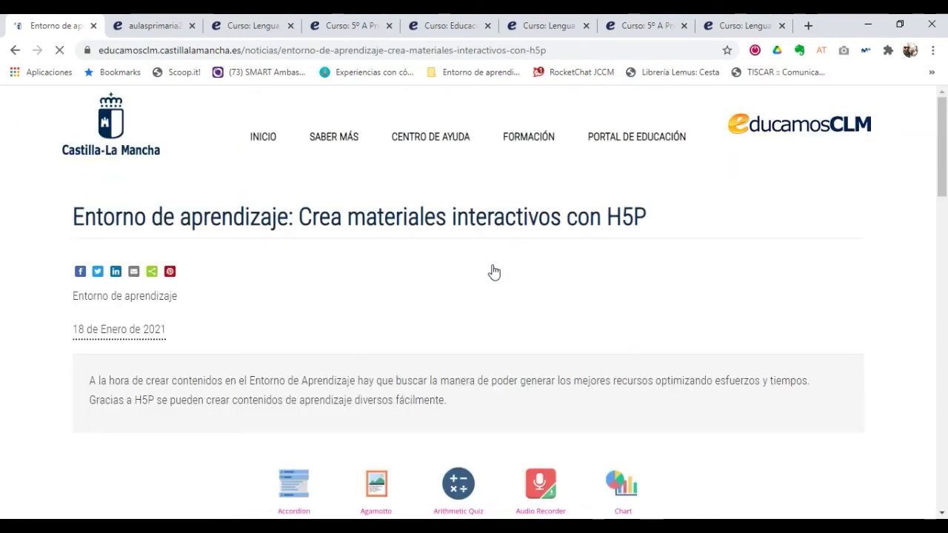
{"action": "scroll", "coordinate": [494, 272], "scroll_direction": "down", "scroll_amount": 3}
{"action": "scroll", "coordinate": [493, 272], "scroll_direction": "down", "scroll_amount": 10}
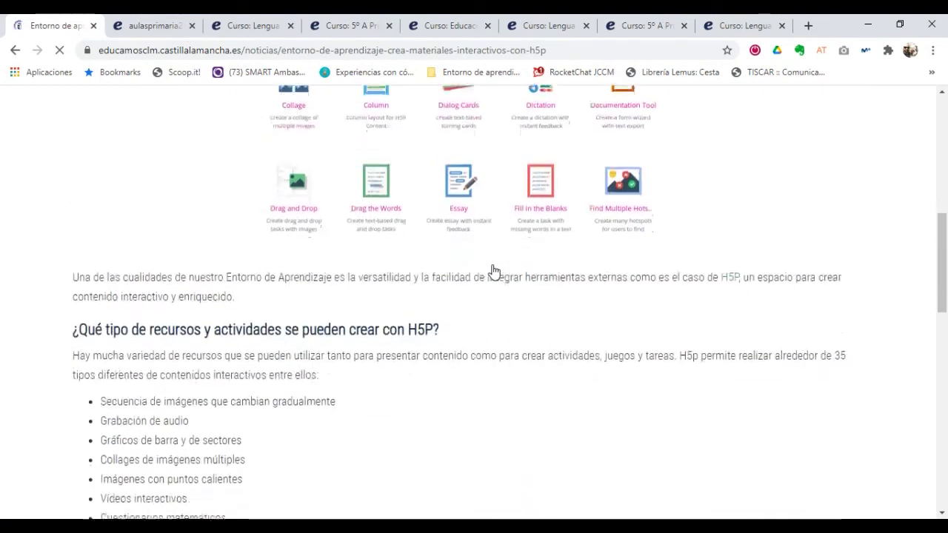
{"action": "scroll", "coordinate": [494, 272], "scroll_direction": "down", "scroll_amount": 1}
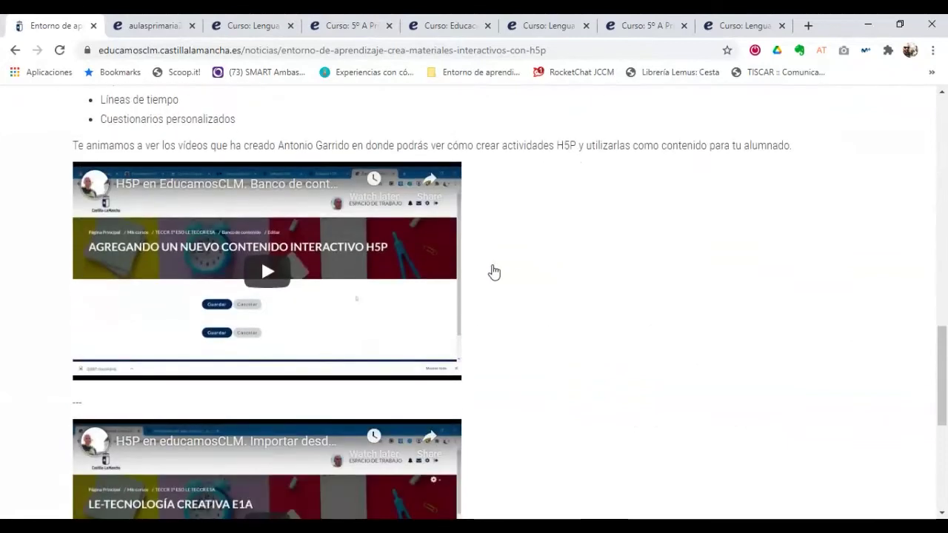
Review the content types pictured in the H5P article, and open h5p.org in place of the calendar page to look over its home page.
{"action": "scroll", "coordinate": [493, 273], "scroll_direction": "down", "scroll_amount": 1}
{"action": "scroll", "coordinate": [494, 272], "scroll_direction": "up", "scroll_amount": 5}
{"action": "scroll", "coordinate": [493, 273], "scroll_direction": "up", "scroll_amount": 5}
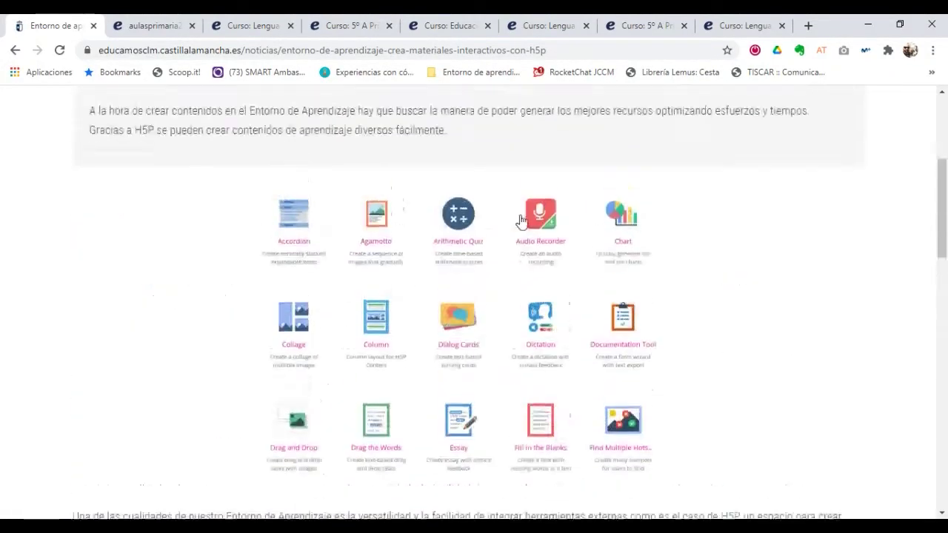
{"action": "left_click", "coordinate": [151, 27]}
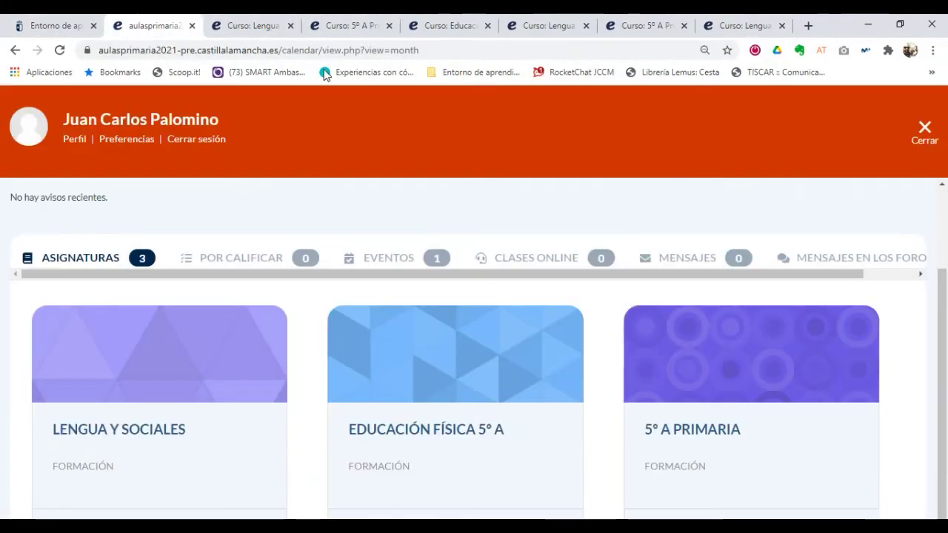
{"action": "left_click", "coordinate": [374, 52]}
{"action": "type", "text": "h5p"}
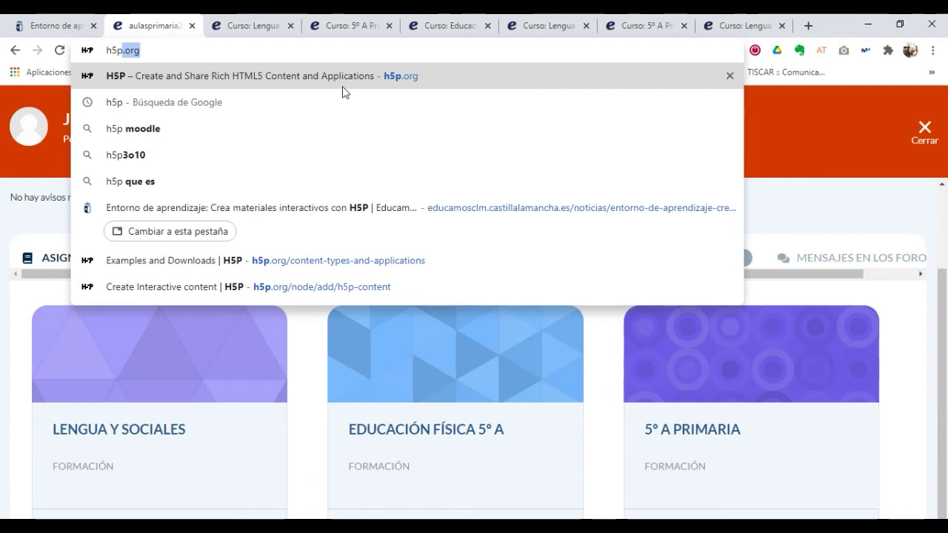
{"action": "left_click", "coordinate": [351, 77]}
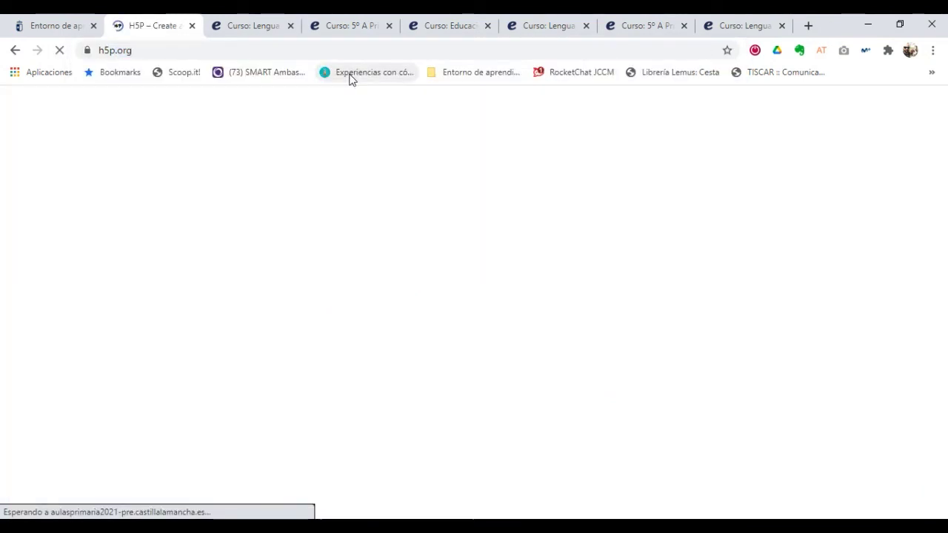
{"action": "scroll", "coordinate": [376, 366], "scroll_direction": "down", "scroll_amount": 8}
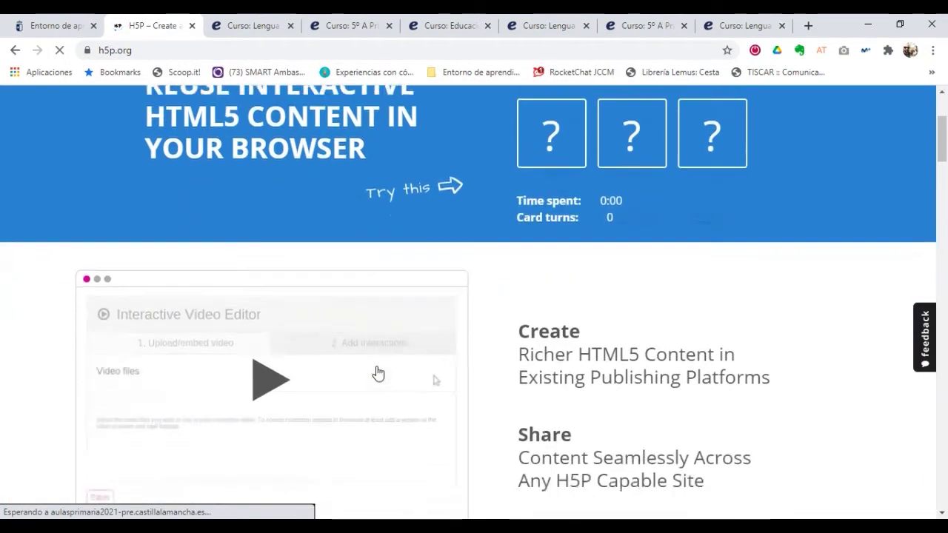
{"action": "scroll", "coordinate": [376, 366], "scroll_direction": "down", "scroll_amount": 10}
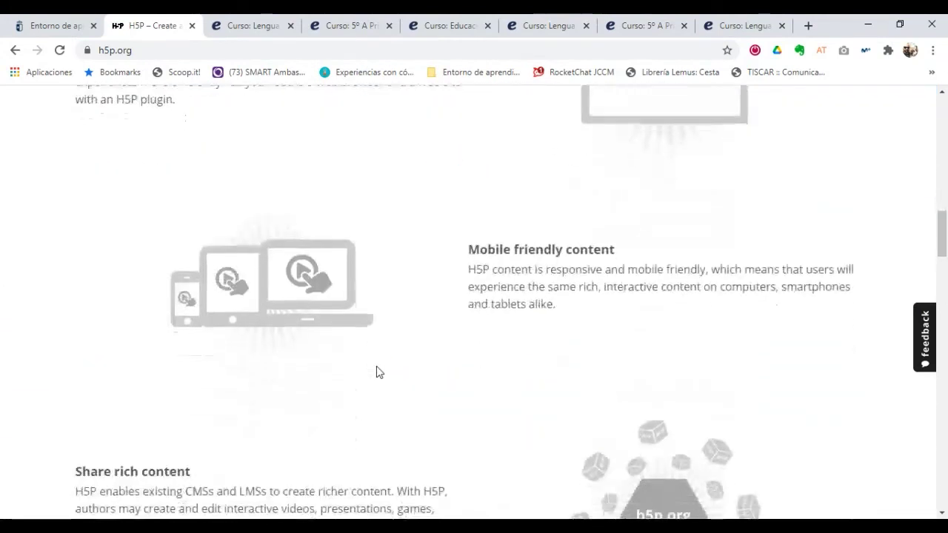
{"action": "scroll", "coordinate": [377, 366], "scroll_direction": "up", "scroll_amount": 14}
{"action": "scroll", "coordinate": [376, 366], "scroll_direction": "up", "scroll_amount": 5}
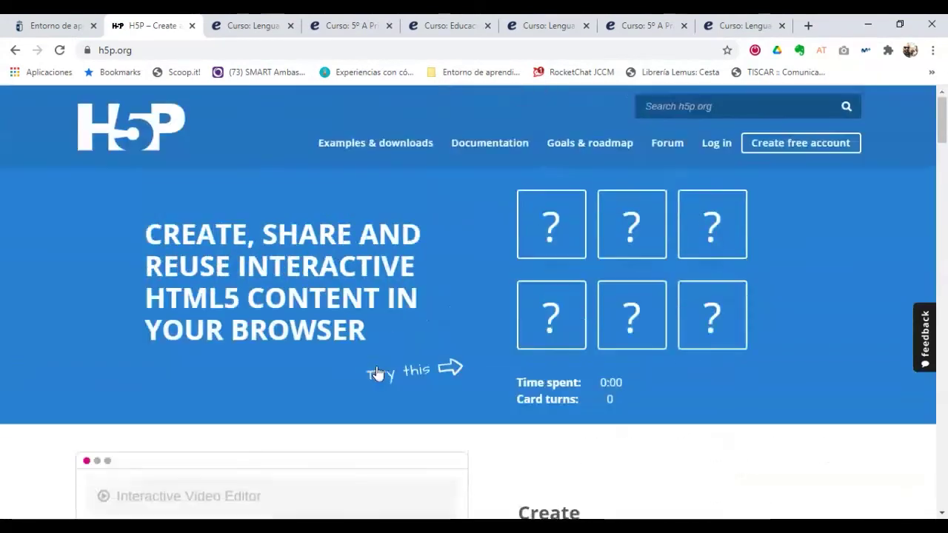
Open the Examples and Downloads page of h5p.org and look through its content types, down to Fill in the Blanks.
{"action": "left_click", "coordinate": [412, 147]}
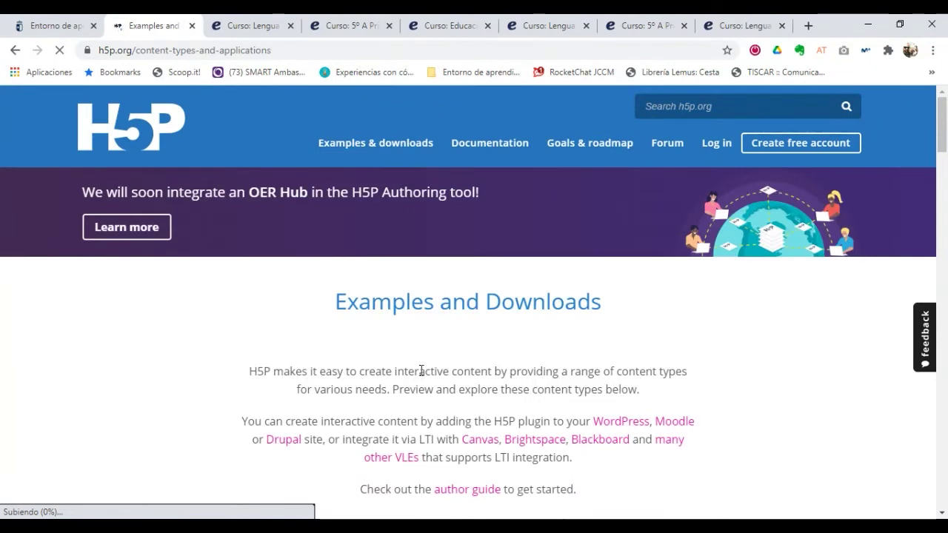
{"action": "scroll", "coordinate": [420, 370], "scroll_direction": "down", "scroll_amount": 5}
{"action": "scroll", "coordinate": [420, 376], "scroll_direction": "down", "scroll_amount": 6}
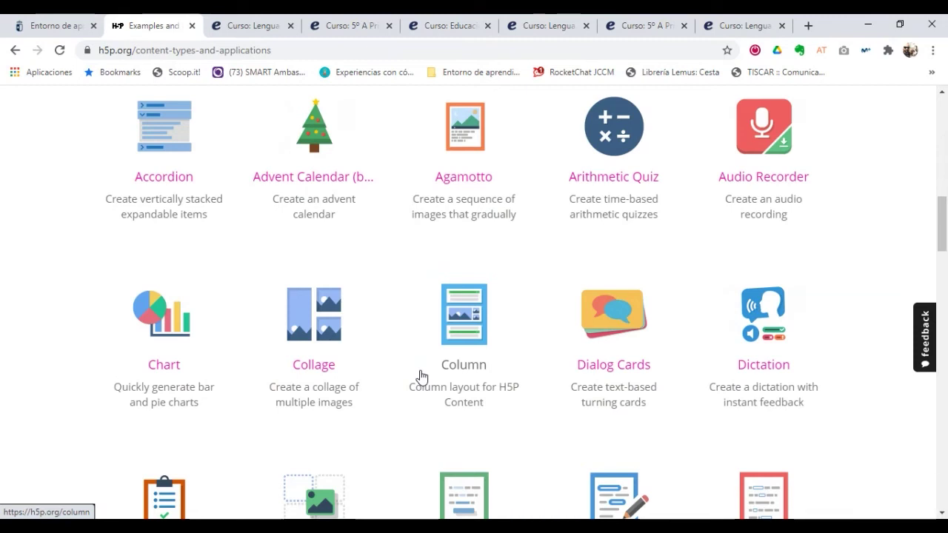
{"action": "scroll", "coordinate": [421, 377], "scroll_direction": "down", "scroll_amount": 1}
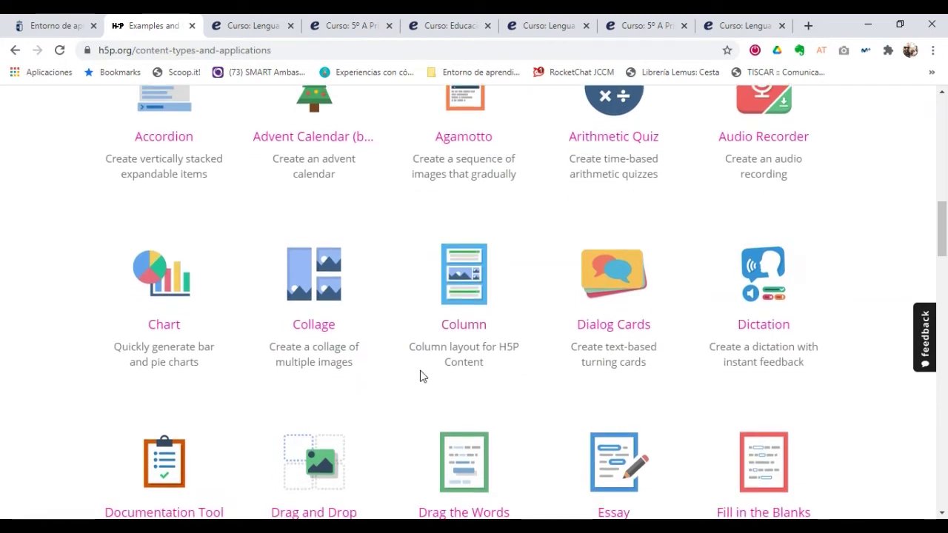
{"action": "scroll", "coordinate": [420, 376], "scroll_direction": "down", "scroll_amount": 2}
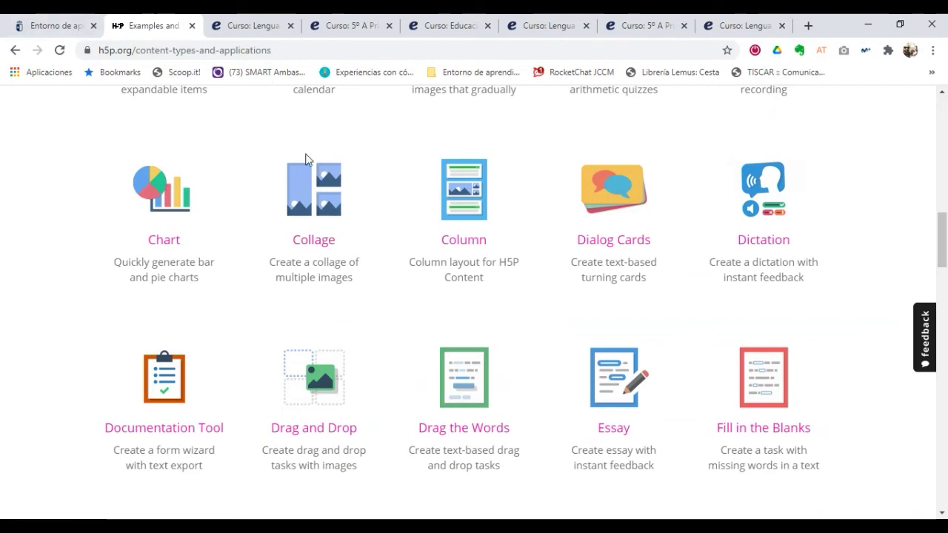
Return to the activity chooser of the 5º A Primaria course and examine the H5P, game, Cuestionario and Herramienta externa activity types.
{"action": "left_click", "coordinate": [759, 28]}
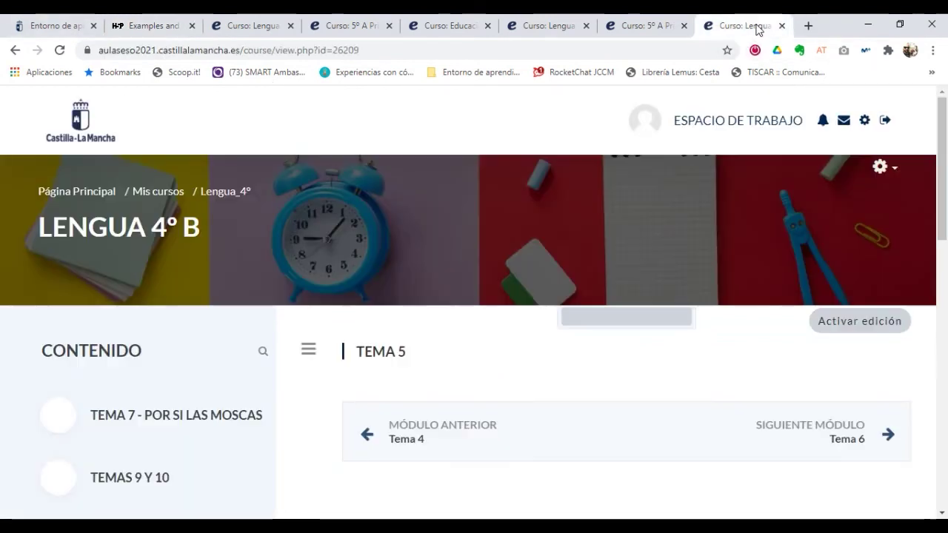
{"action": "left_click", "coordinate": [634, 29]}
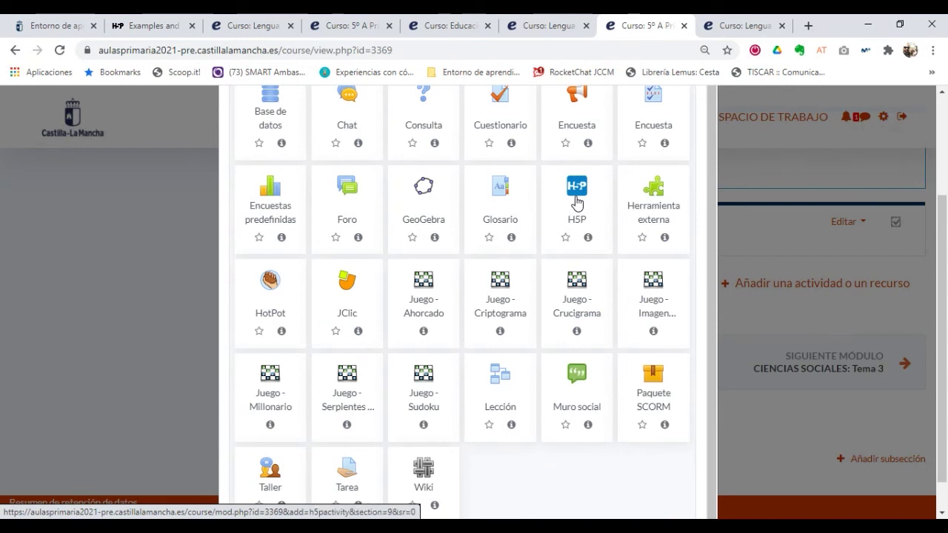
{"action": "scroll", "coordinate": [577, 201], "scroll_direction": "down", "scroll_amount": 1}
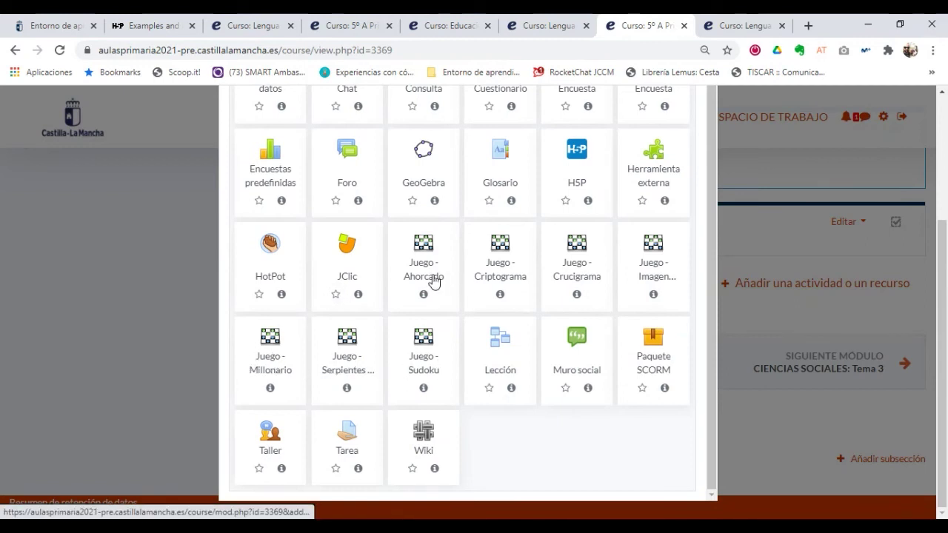
{"action": "scroll", "coordinate": [434, 279], "scroll_direction": "up", "scroll_amount": 1}
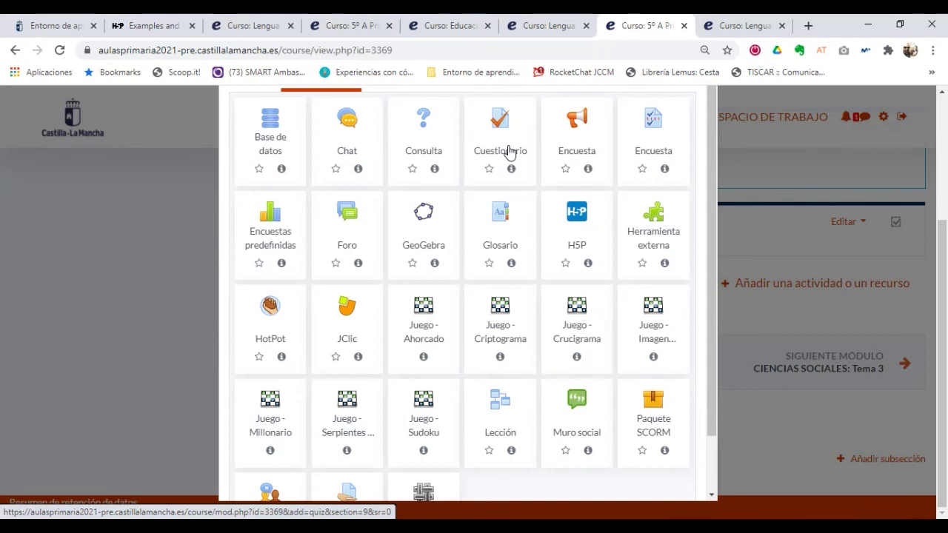
{"action": "scroll", "coordinate": [508, 152], "scroll_direction": "down", "scroll_amount": 2}
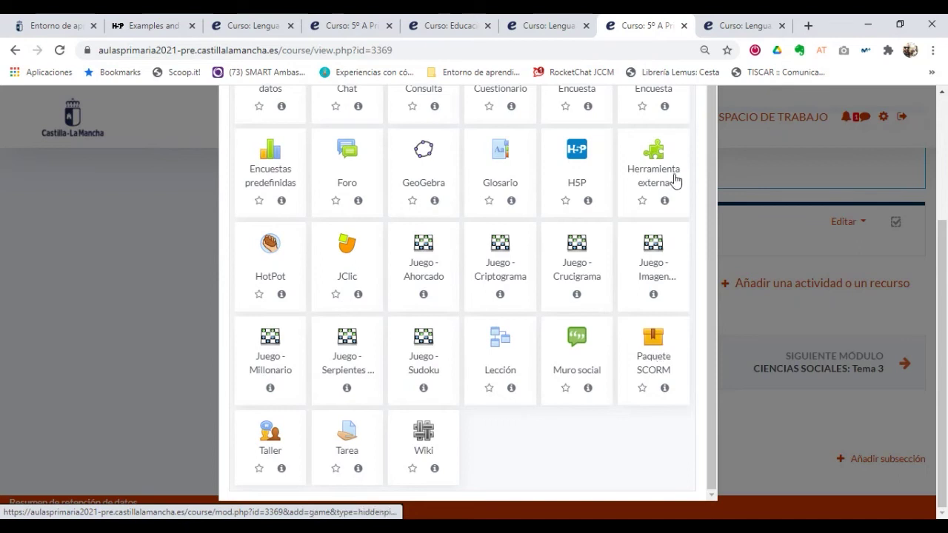
Open procomun.educalab.es/es in place of the Lengua 4º B course and look over the Procomún home page.
{"action": "left_click", "coordinate": [757, 29]}
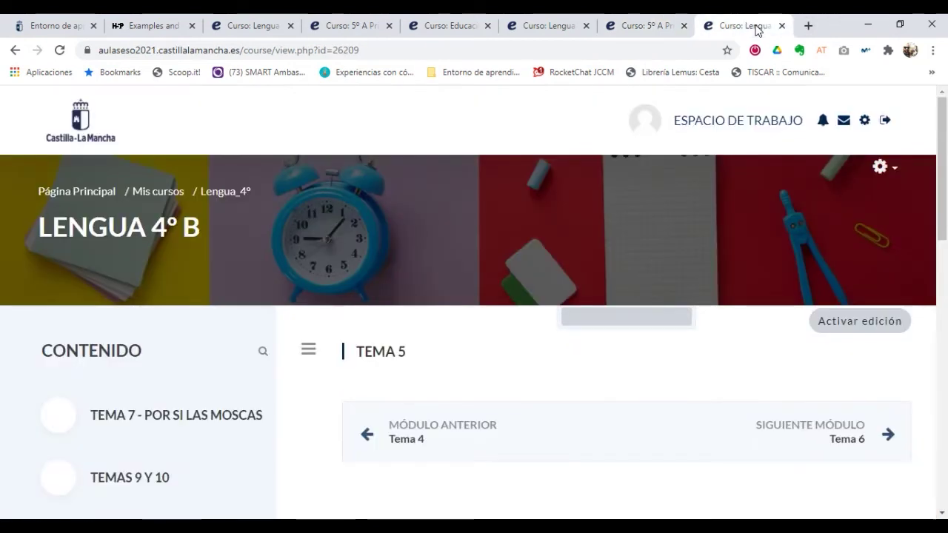
{"action": "left_click", "coordinate": [591, 51]}
{"action": "type", "text": "pro"}
{"action": "key", "text": "Return"}
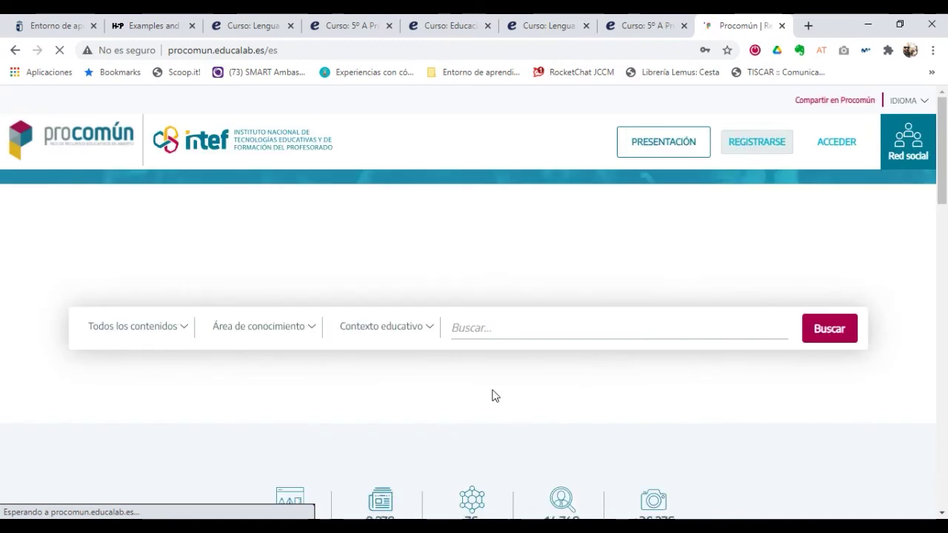
{"action": "scroll", "coordinate": [495, 395], "scroll_direction": "down", "scroll_amount": 2}
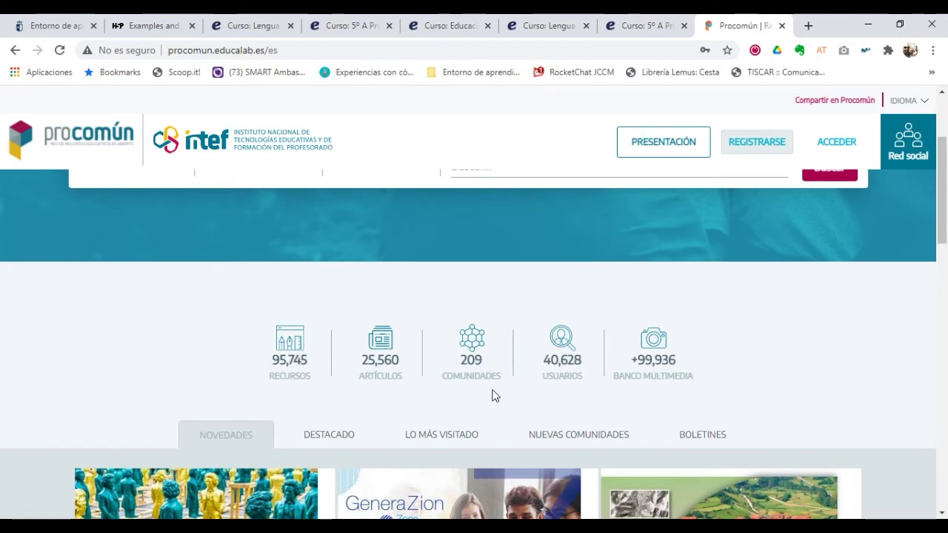
{"action": "scroll", "coordinate": [494, 395], "scroll_direction": "down", "scroll_amount": 2}
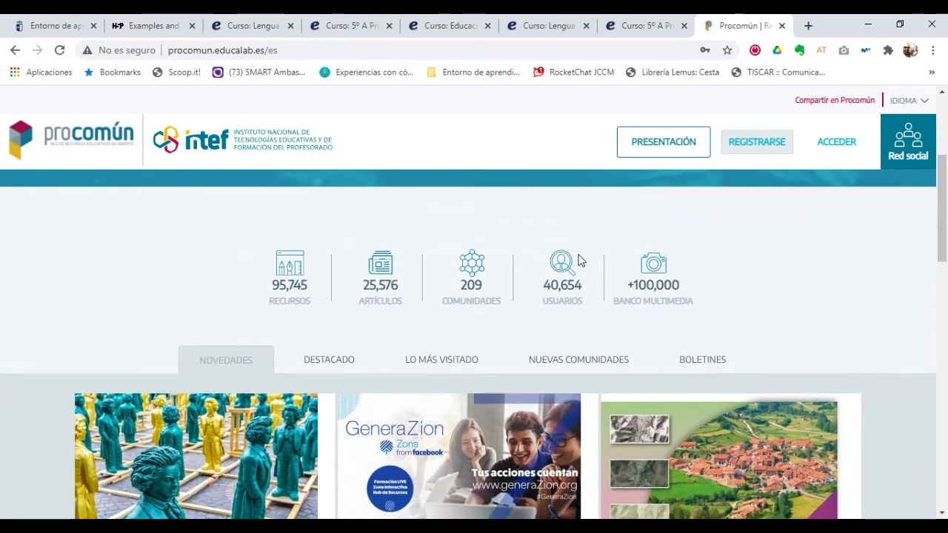
{"action": "scroll", "coordinate": [578, 260], "scroll_direction": "up", "scroll_amount": 2}
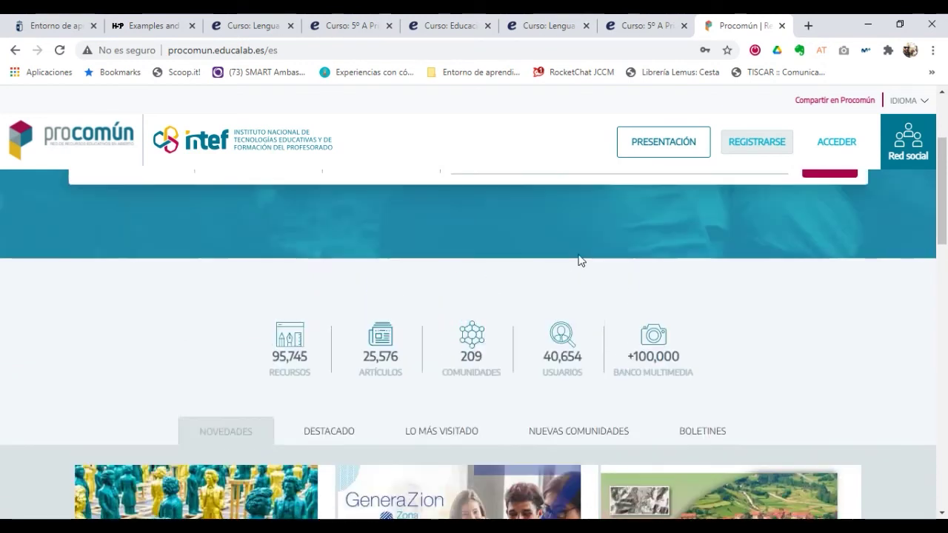
Go back to the EducamosCLM news list and read the article "Nuevos recursos virtuales para las aulas de la región".
{"action": "left_click", "coordinate": [42, 26]}
{"action": "scroll", "coordinate": [296, 265], "scroll_direction": "up", "scroll_amount": 4}
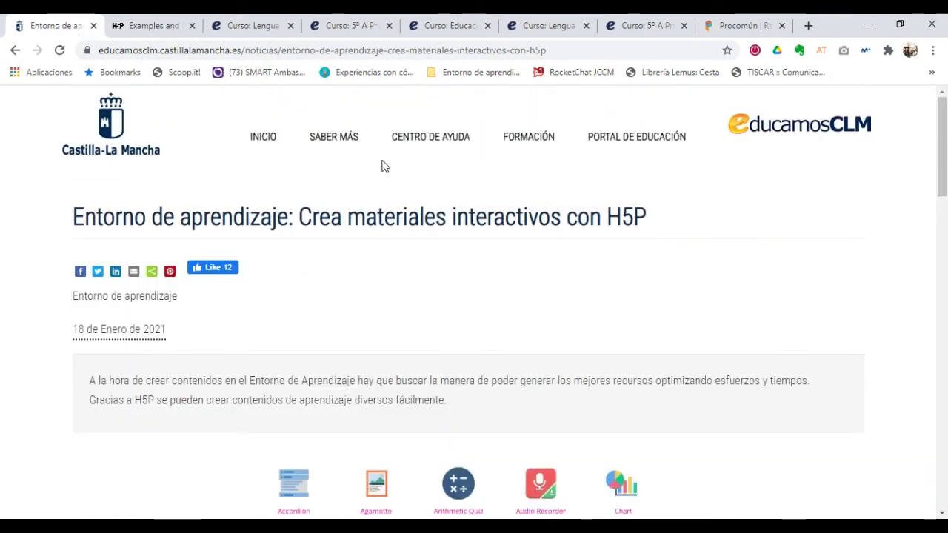
{"action": "left_click", "coordinate": [15, 49]}
{"action": "scroll", "coordinate": [442, 374], "scroll_direction": "down", "scroll_amount": 6}
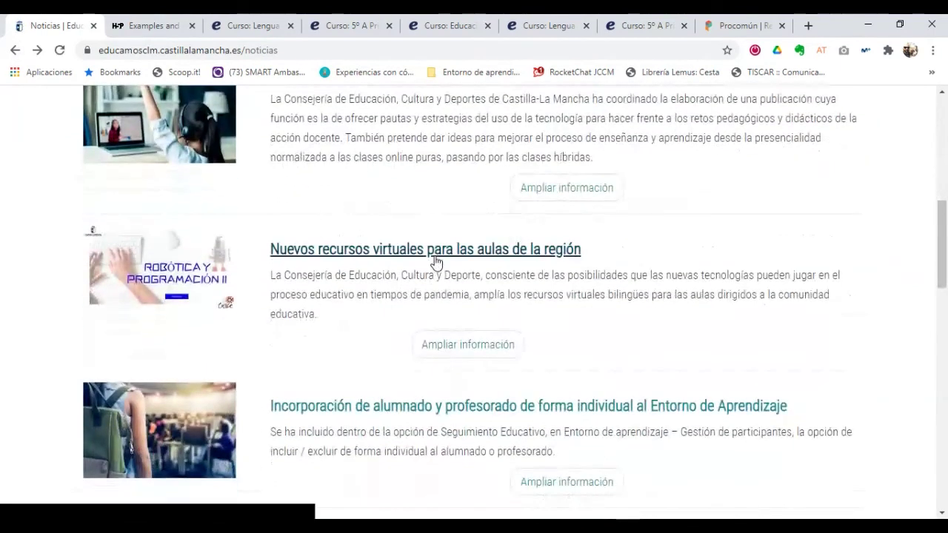
{"action": "left_click", "coordinate": [435, 261]}
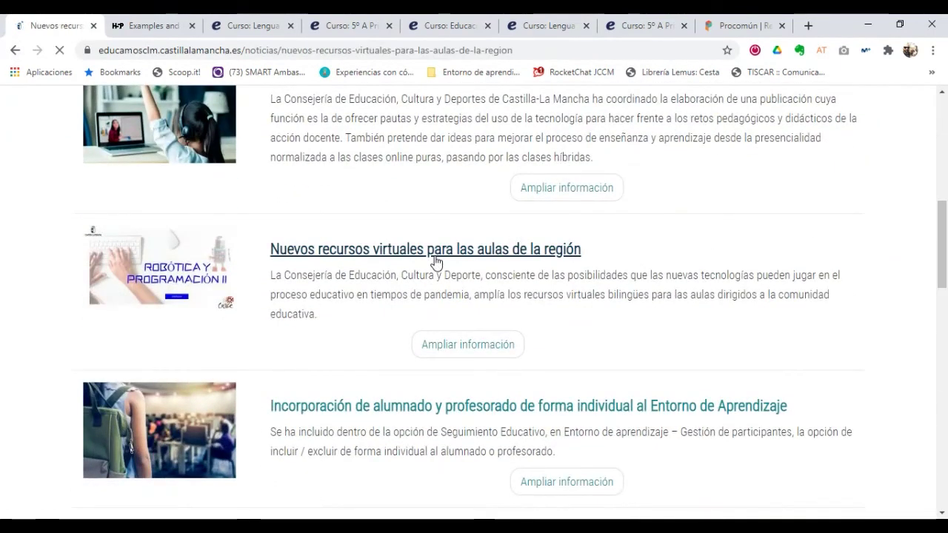
{"action": "scroll", "coordinate": [435, 261], "scroll_direction": "down", "scroll_amount": 4}
{"action": "scroll", "coordinate": [436, 261], "scroll_direction": "down", "scroll_amount": 4}
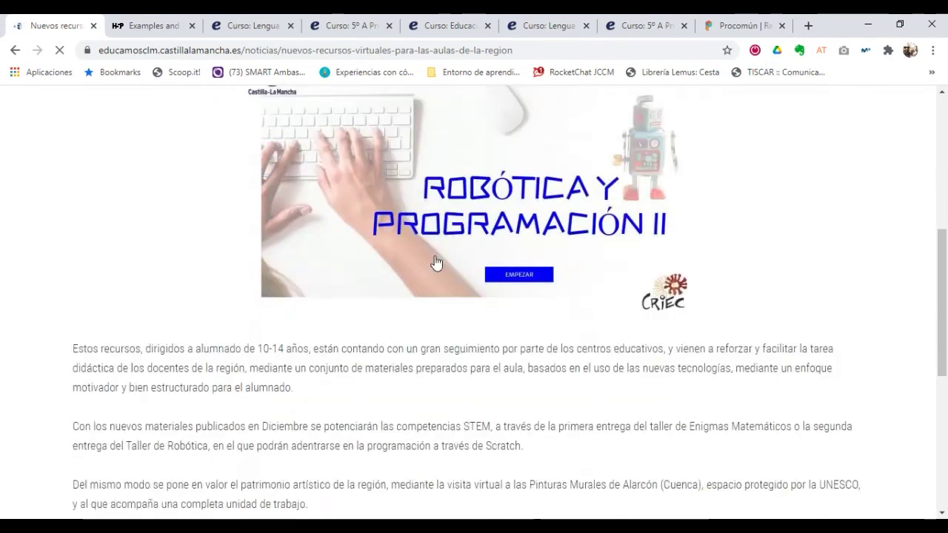
Open the digital resources page of the Centro Rural de Innovación de Cuenca (CRIEC) from the article and look through its educational contents.
{"action": "left_click", "coordinate": [306, 395]}
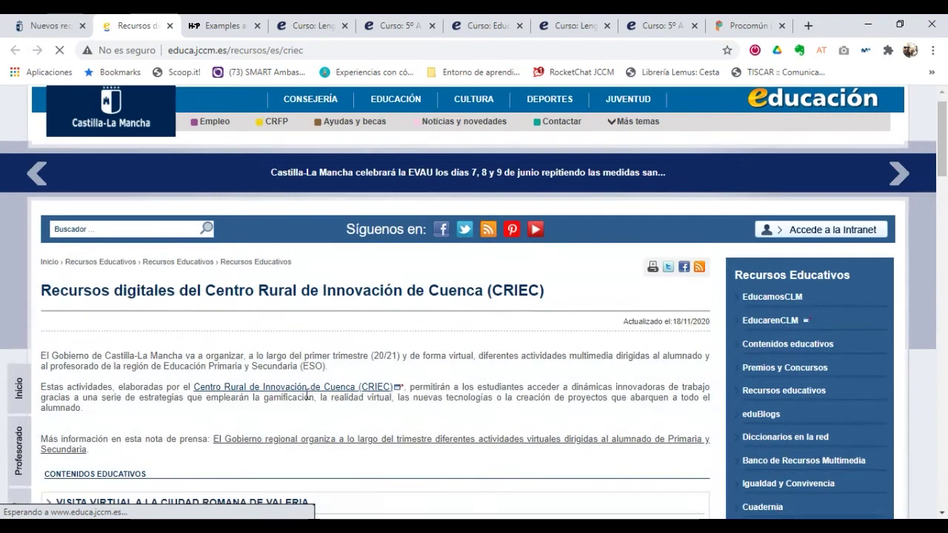
{"action": "scroll", "coordinate": [306, 395], "scroll_direction": "down", "scroll_amount": 6}
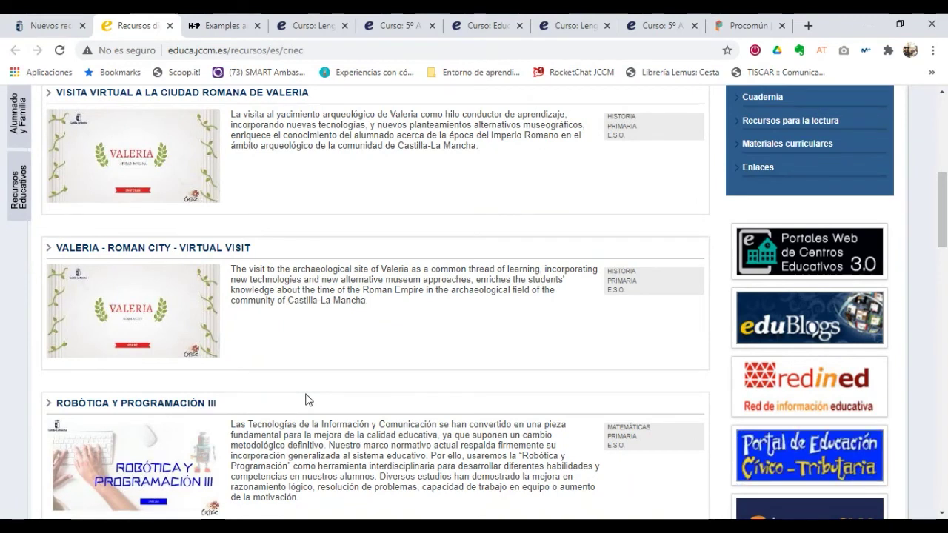
{"action": "scroll", "coordinate": [308, 400], "scroll_direction": "up", "scroll_amount": 3}
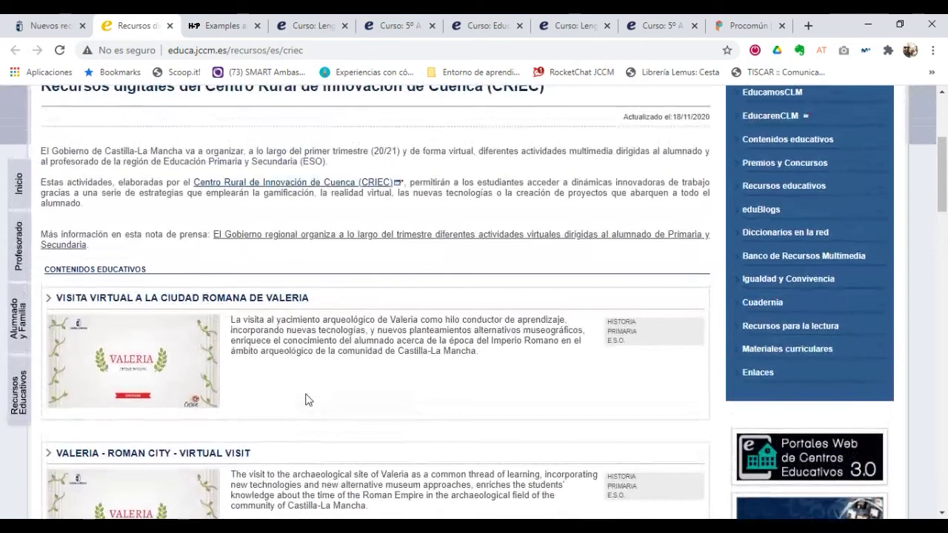
{"action": "scroll", "coordinate": [308, 399], "scroll_direction": "down", "scroll_amount": 3}
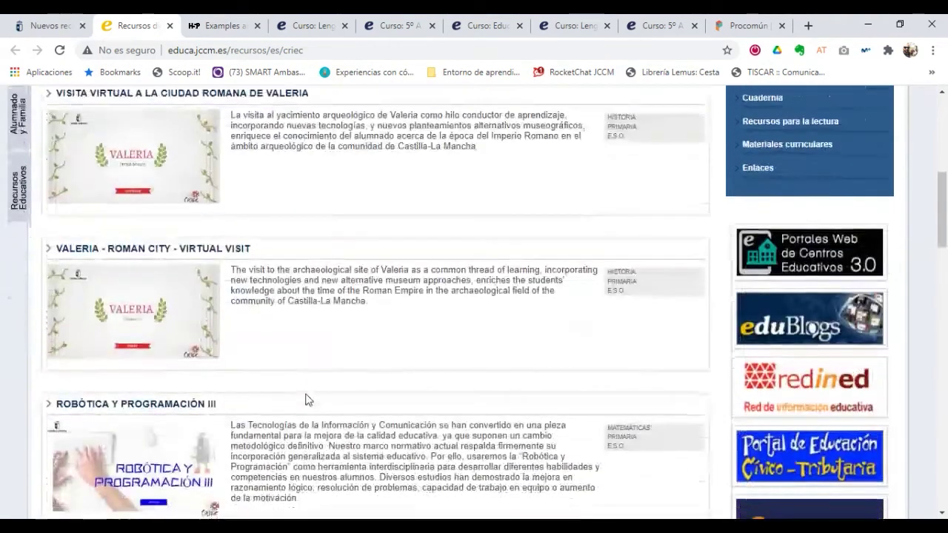
{"action": "scroll", "coordinate": [309, 399], "scroll_direction": "down", "scroll_amount": 3}
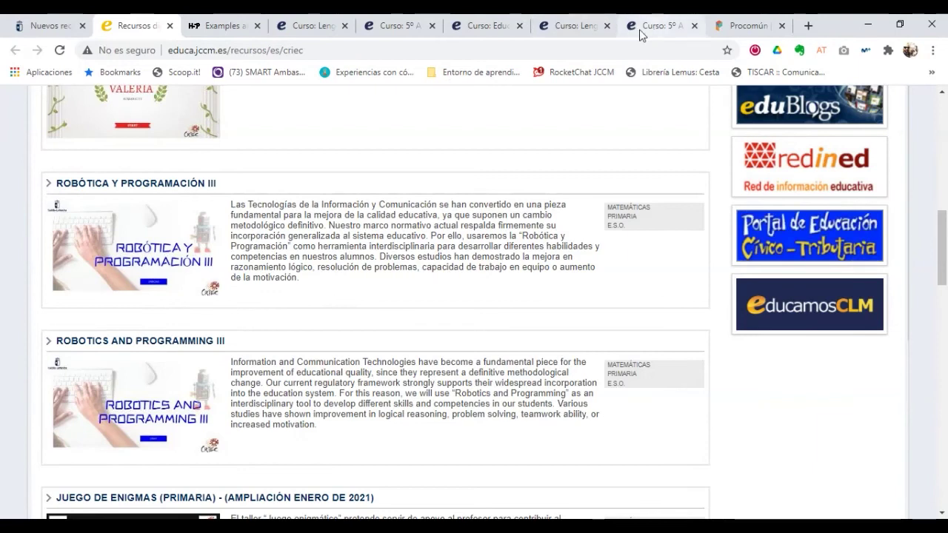
Return to the 5º A Primaria course's activity chooser and show only the resource types that can be added.
{"action": "left_click", "coordinate": [660, 30]}
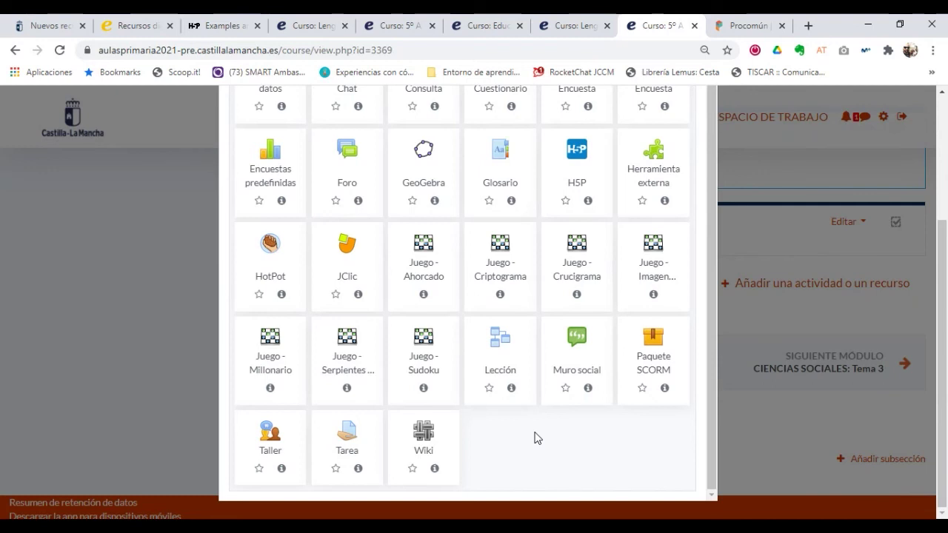
{"action": "scroll", "coordinate": [538, 437], "scroll_direction": "up", "scroll_amount": 4}
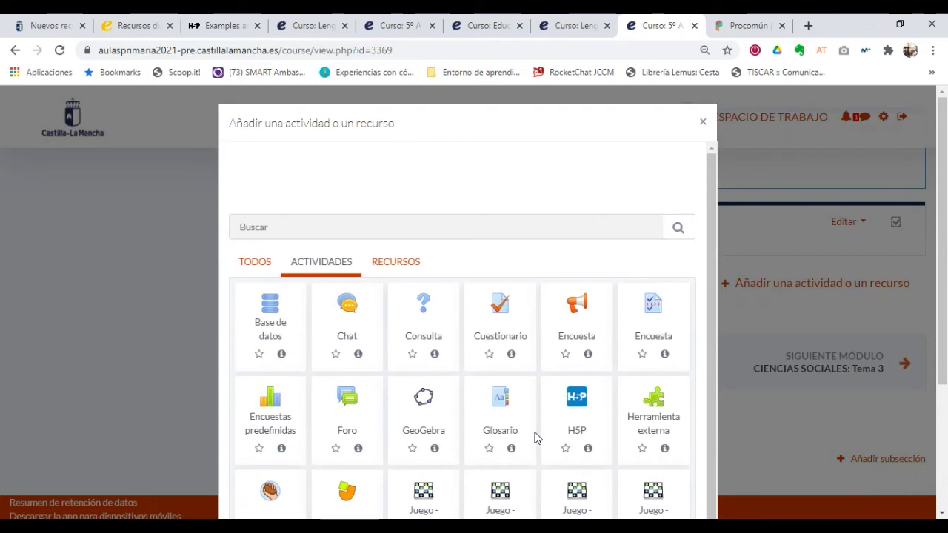
{"action": "left_click", "coordinate": [403, 268]}
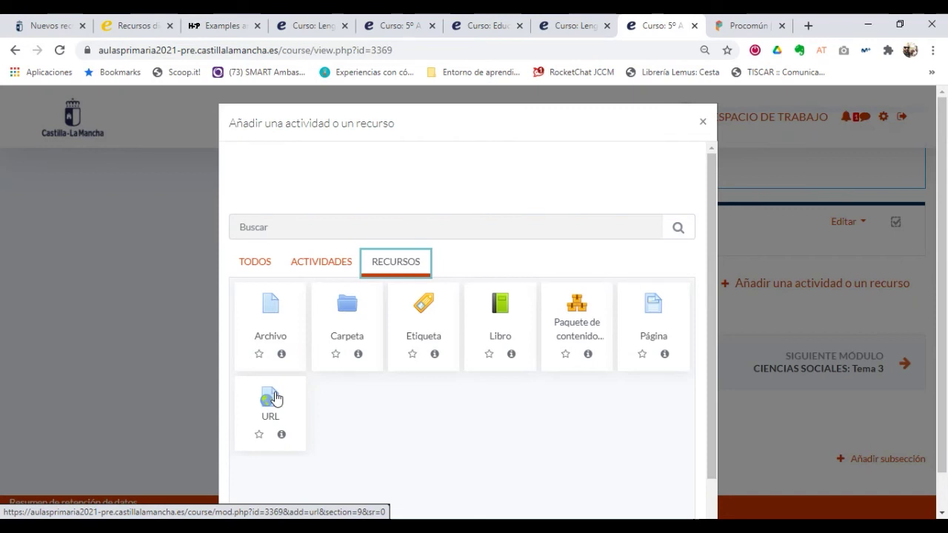
Close the activity and resource chooser and go back up to the introduction of Tema 1 in Ciencias Sociales.
{"action": "left_click", "coordinate": [706, 126]}
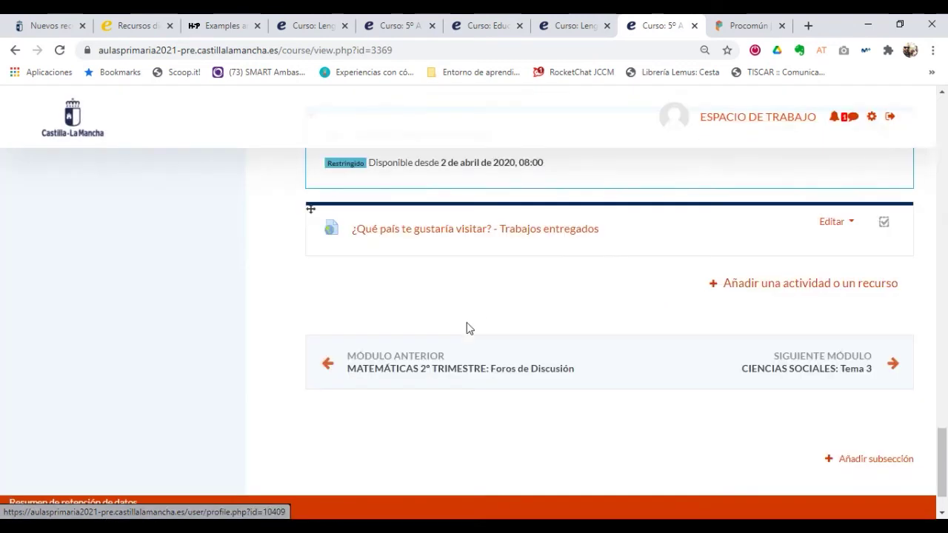
{"action": "scroll", "coordinate": [467, 326], "scroll_direction": "up", "scroll_amount": 10}
{"action": "scroll", "coordinate": [467, 326], "scroll_direction": "up", "scroll_amount": 10}
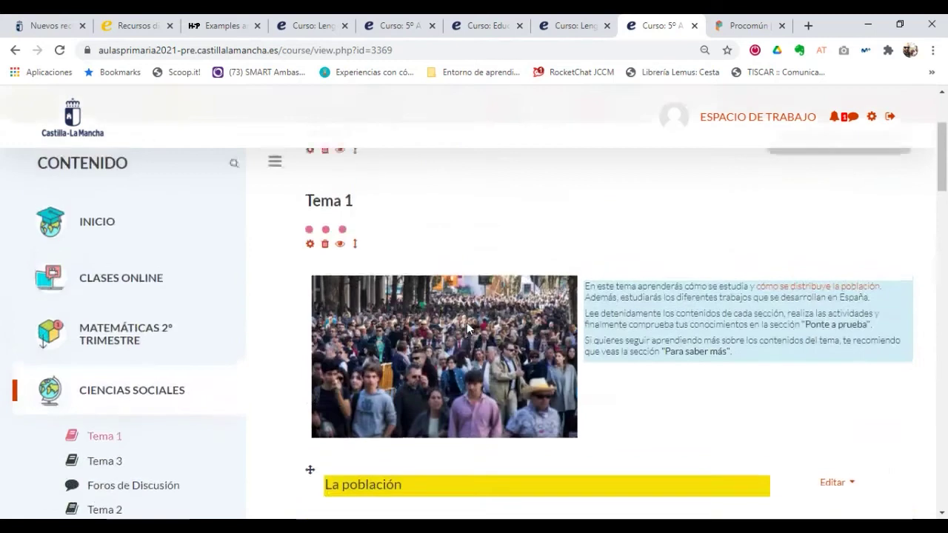
Look over the start of Tema 1, then open the Lengua y Sociales course from the teacher workspace.
{"action": "scroll", "coordinate": [467, 326], "scroll_direction": "down", "scroll_amount": 2}
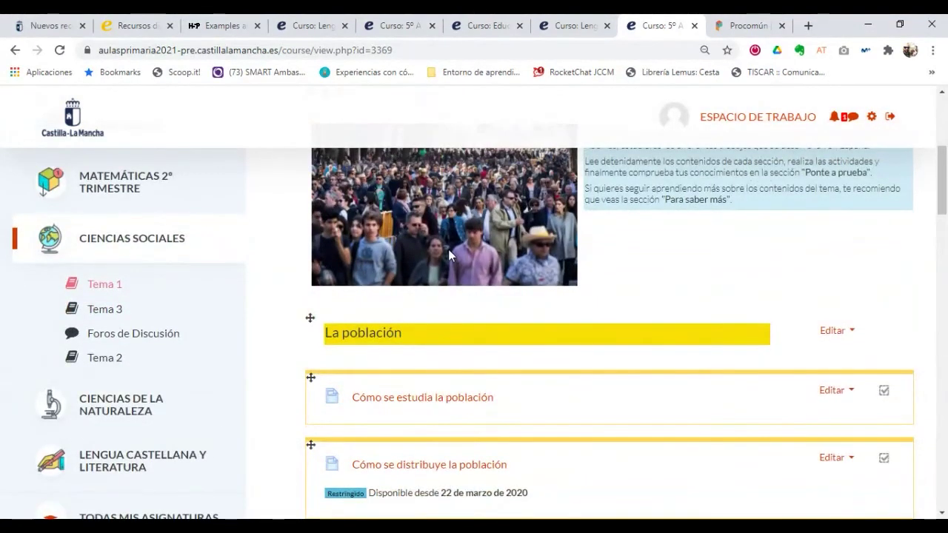
{"action": "scroll", "coordinate": [448, 249], "scroll_direction": "down", "scroll_amount": 3}
{"action": "scroll", "coordinate": [448, 249], "scroll_direction": "up", "scroll_amount": 4}
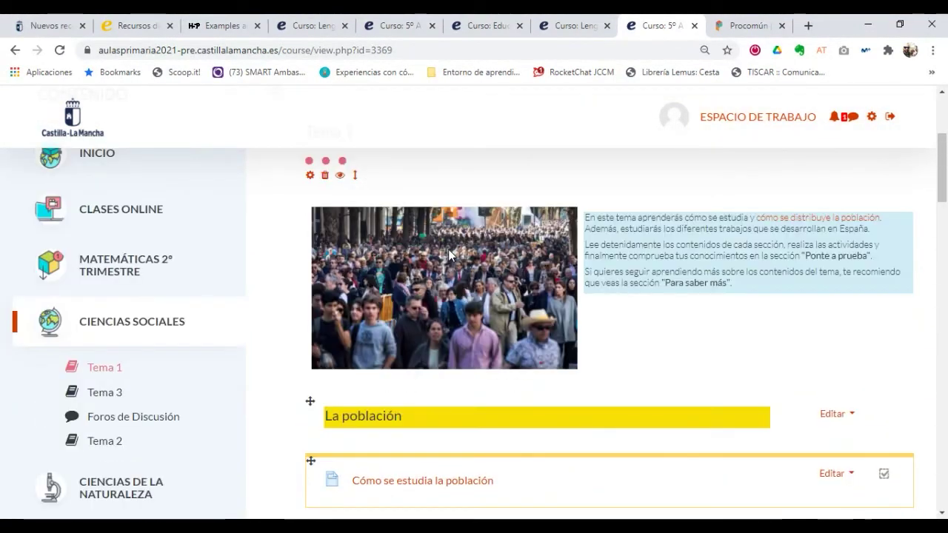
{"action": "scroll", "coordinate": [448, 249], "scroll_direction": "up", "scroll_amount": 3}
{"action": "left_click", "coordinate": [755, 124]}
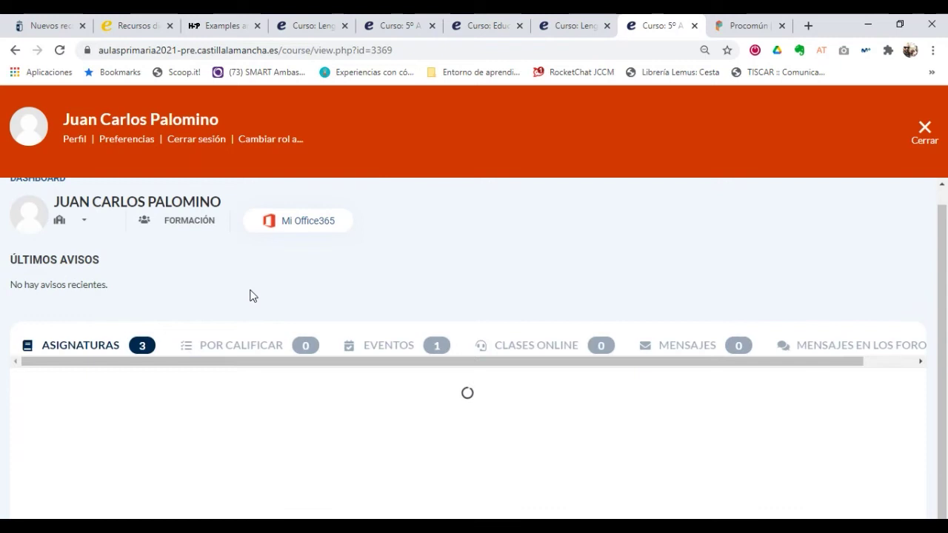
{"action": "scroll", "coordinate": [249, 296], "scroll_direction": "down", "scroll_amount": 1}
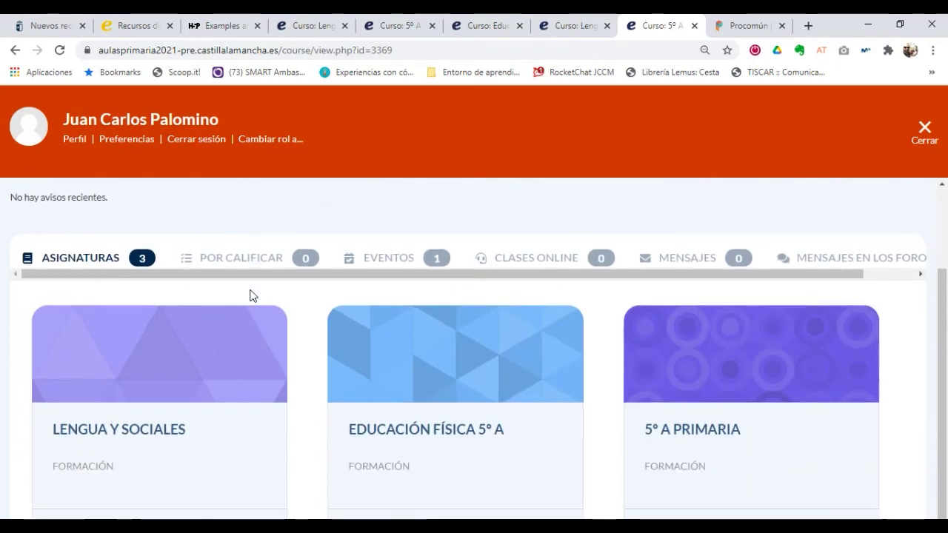
{"action": "left_click", "coordinate": [248, 372]}
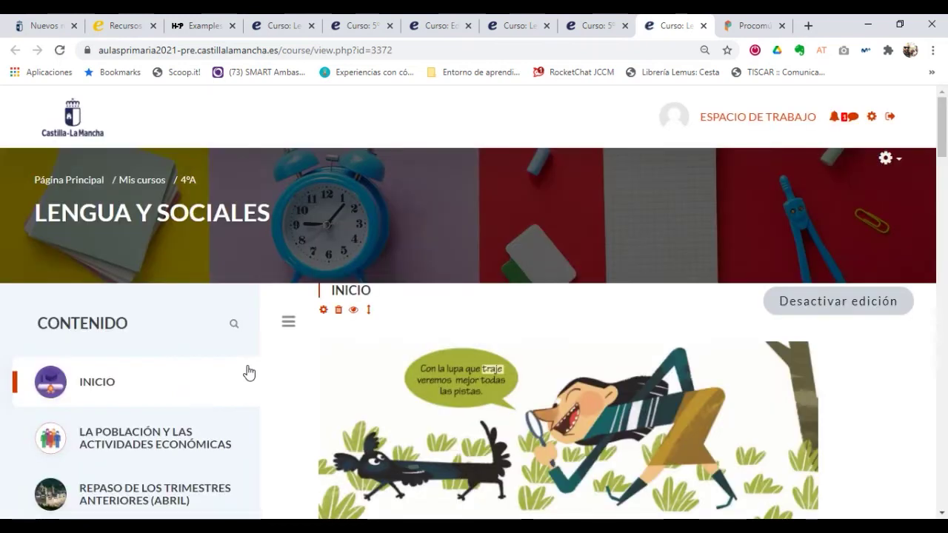
Examine the Inicio section of Lengua y Sociales: its illustrated introduction, content links, resource pages and the start of Actividades.
{"action": "scroll", "coordinate": [249, 371], "scroll_direction": "down", "scroll_amount": 3}
{"action": "scroll", "coordinate": [248, 371], "scroll_direction": "down", "scroll_amount": 2}
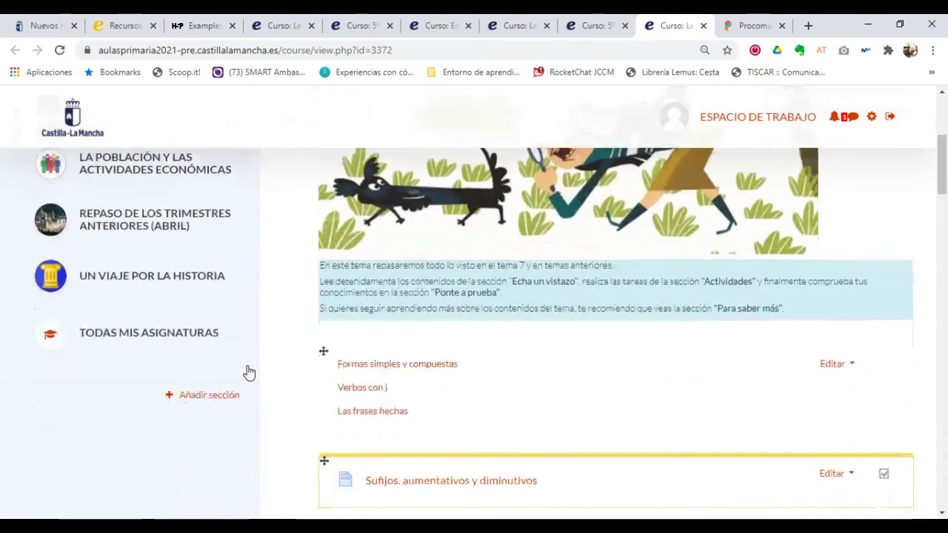
{"action": "scroll", "coordinate": [249, 371], "scroll_direction": "up", "scroll_amount": 2}
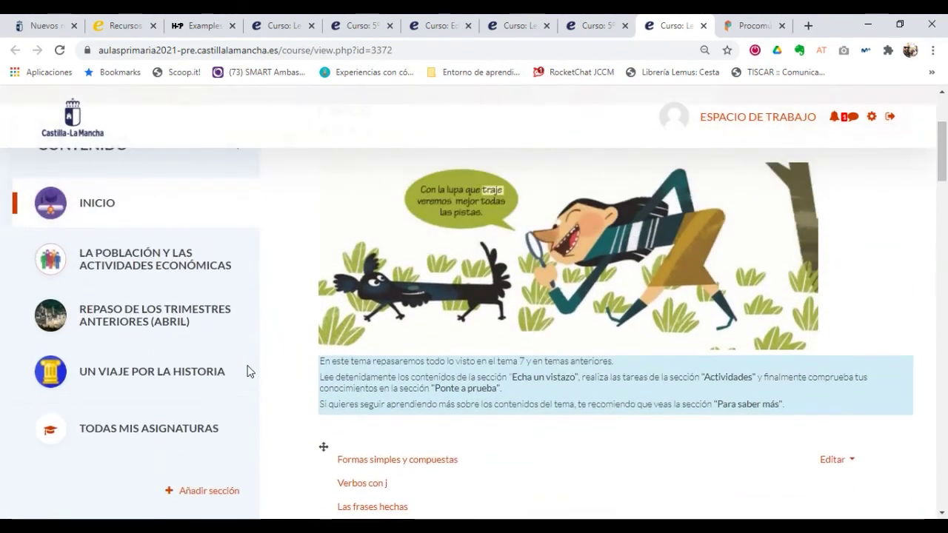
{"action": "scroll", "coordinate": [249, 372], "scroll_direction": "up", "scroll_amount": 1}
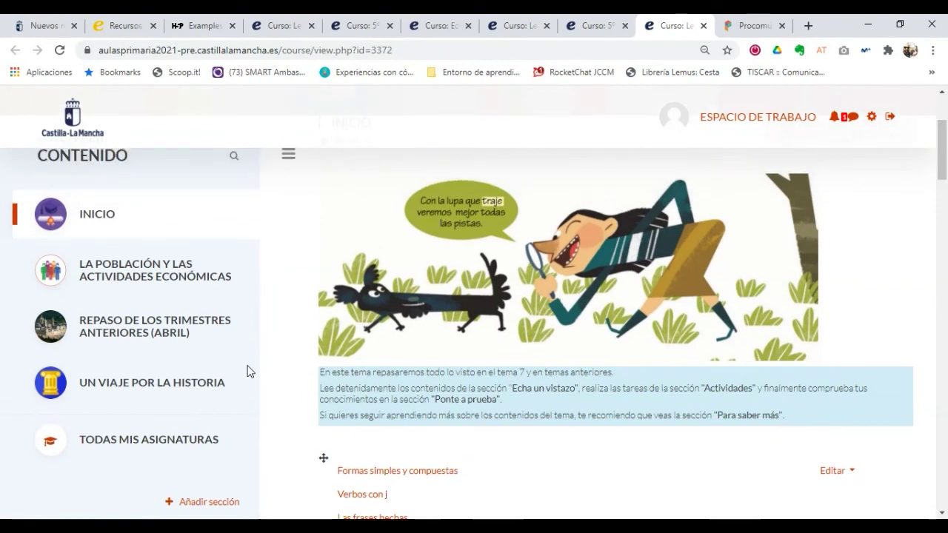
{"action": "scroll", "coordinate": [249, 372], "scroll_direction": "up", "scroll_amount": 1}
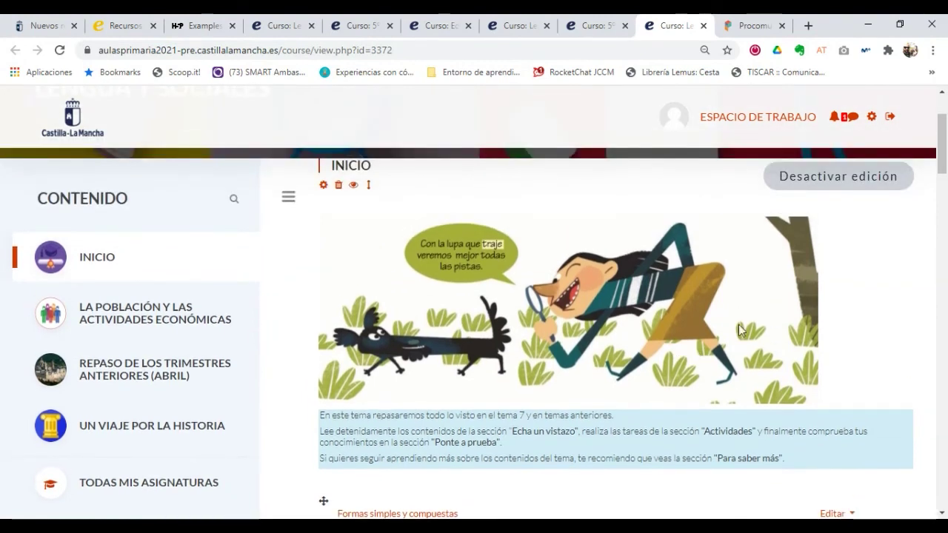
{"action": "scroll", "coordinate": [639, 364], "scroll_direction": "down", "scroll_amount": 1}
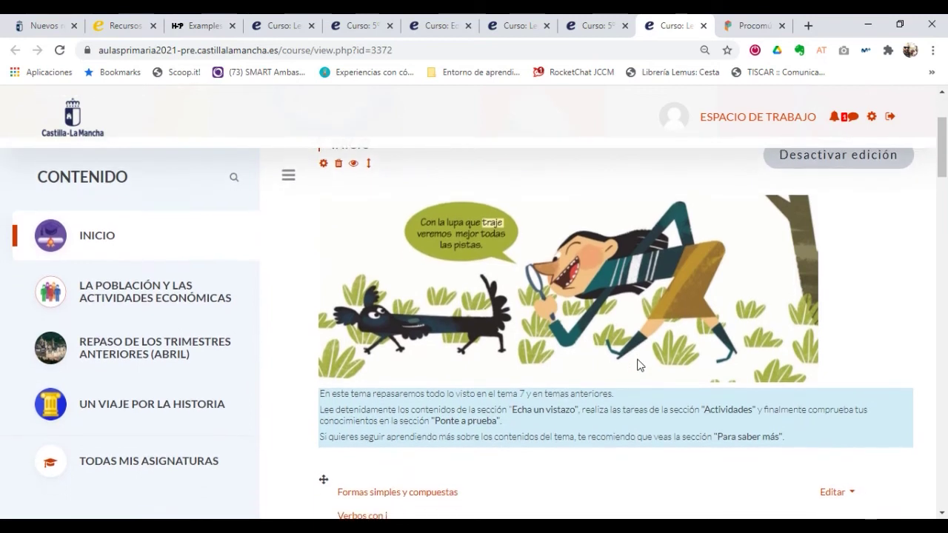
{"action": "scroll", "coordinate": [639, 364], "scroll_direction": "down", "scroll_amount": 2}
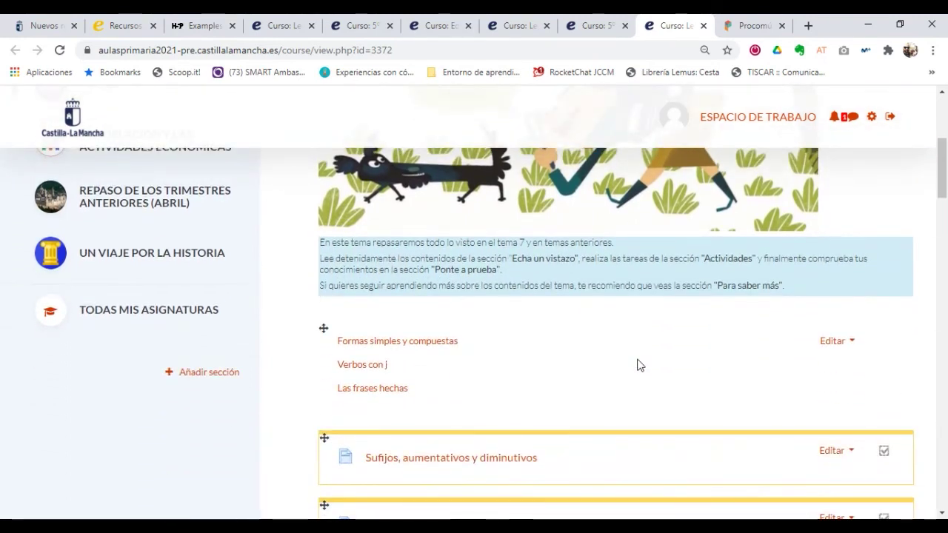
{"action": "scroll", "coordinate": [639, 363], "scroll_direction": "down", "scroll_amount": 3}
{"action": "scroll", "coordinate": [639, 363], "scroll_direction": "down", "scroll_amount": 1}
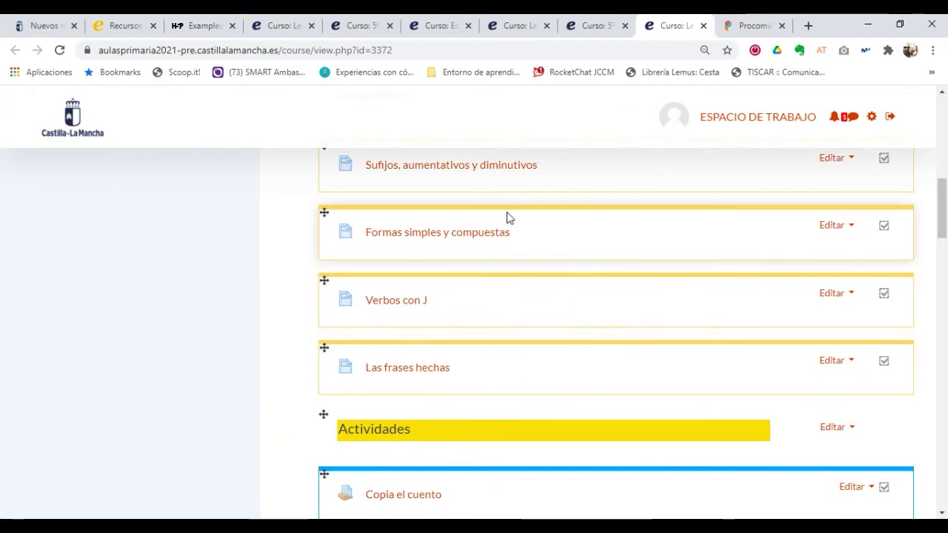
Open the page "Sufijos, aumentativos y diminutivos" and view its embedded video content.
{"action": "scroll", "coordinate": [518, 281], "scroll_direction": "up", "scroll_amount": 1}
{"action": "left_click", "coordinate": [477, 254]}
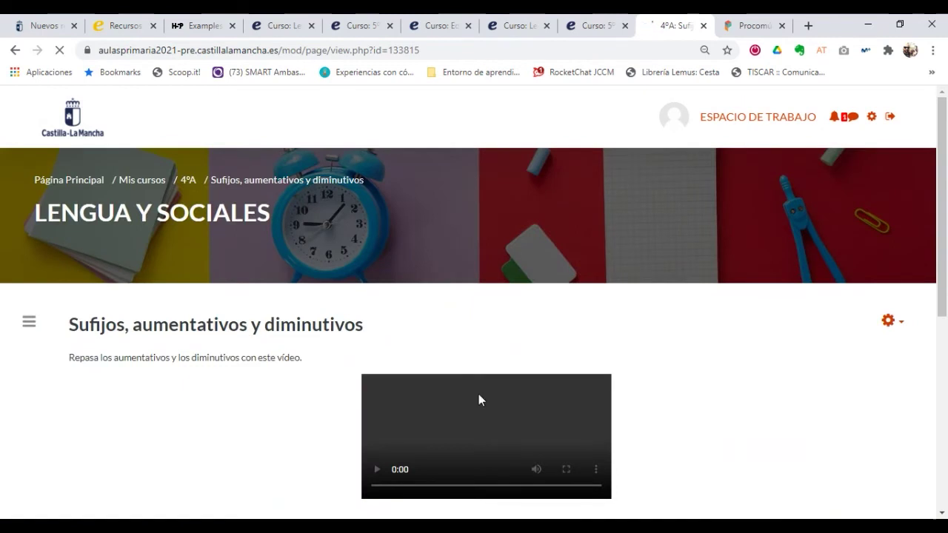
{"action": "scroll", "coordinate": [478, 398], "scroll_direction": "down", "scroll_amount": 3}
{"action": "scroll", "coordinate": [478, 398], "scroll_direction": "up", "scroll_amount": 2}
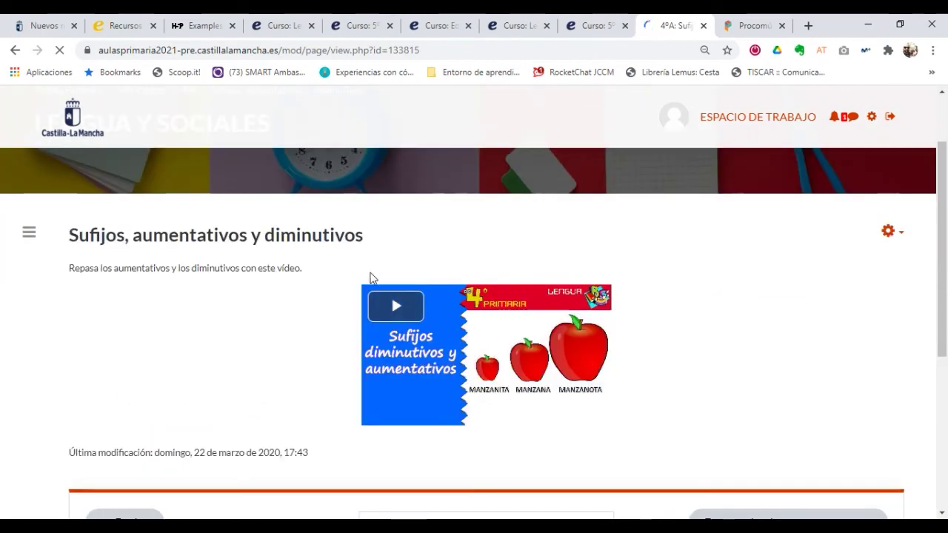
Return to the Lengua y Sociales course and open the "Copia el cuento" assignment under Actividades to read its instructions and text.
{"action": "left_click", "coordinate": [15, 49]}
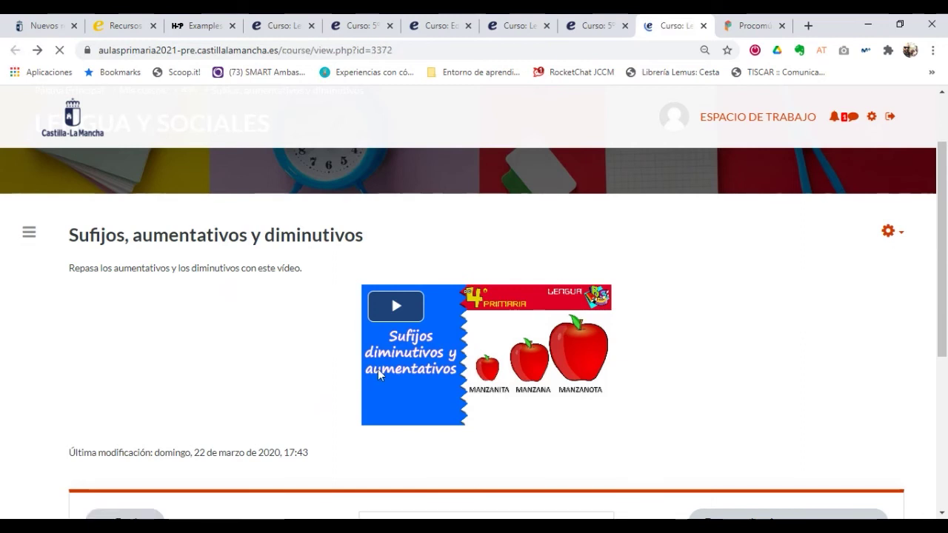
{"action": "scroll", "coordinate": [378, 374], "scroll_direction": "down", "scroll_amount": 2}
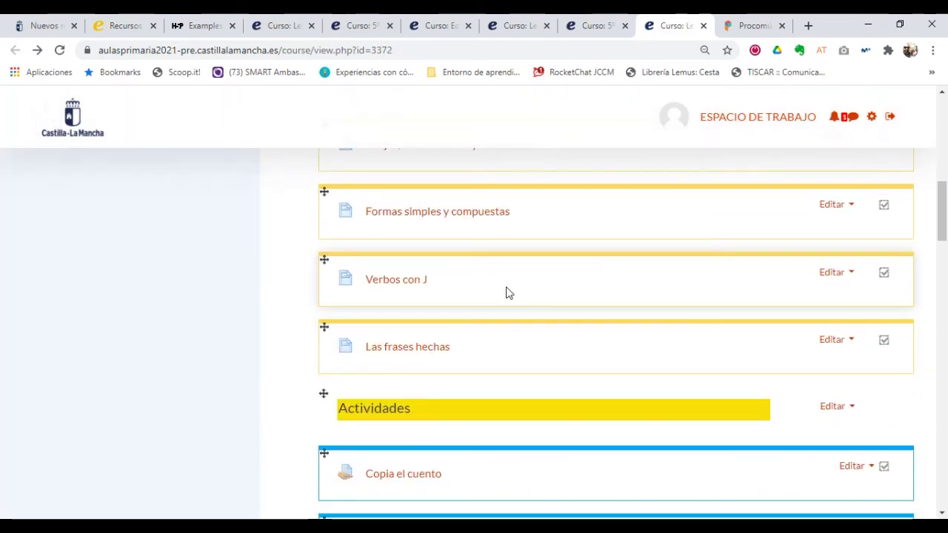
{"action": "scroll", "coordinate": [506, 292], "scroll_direction": "down", "scroll_amount": 3}
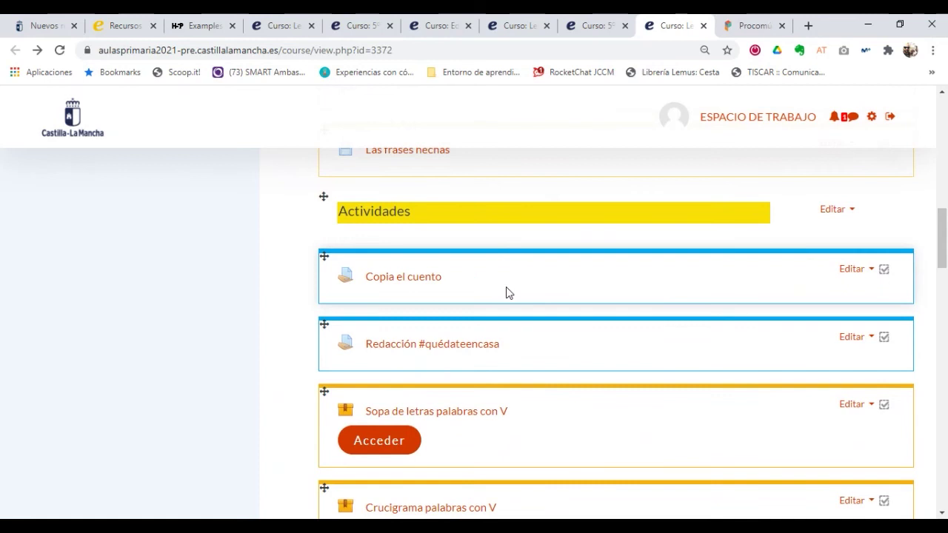
{"action": "left_click", "coordinate": [417, 278]}
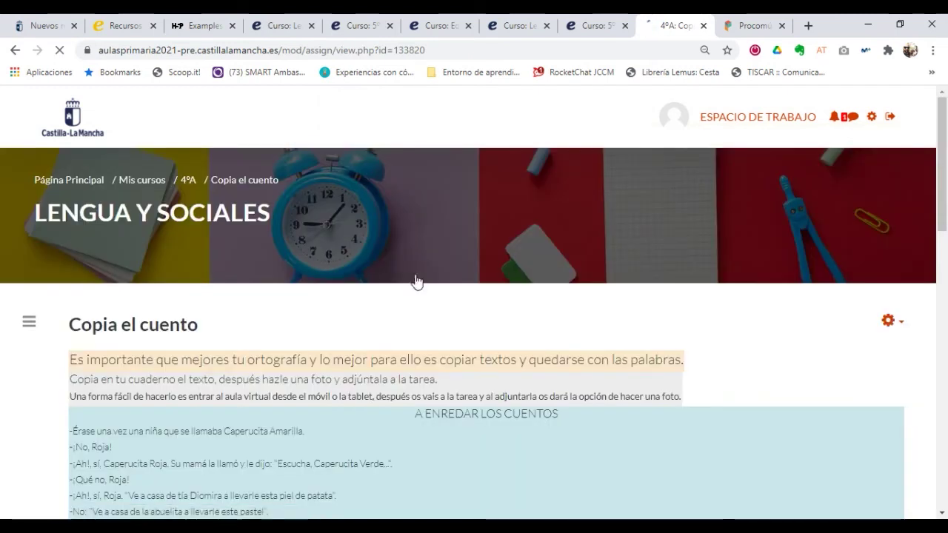
{"action": "scroll", "coordinate": [417, 282], "scroll_direction": "down", "scroll_amount": 3}
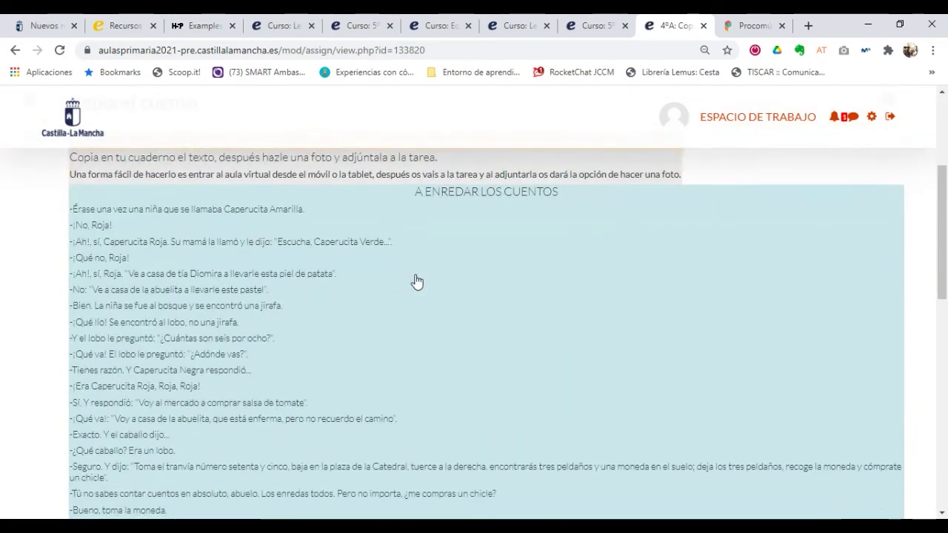